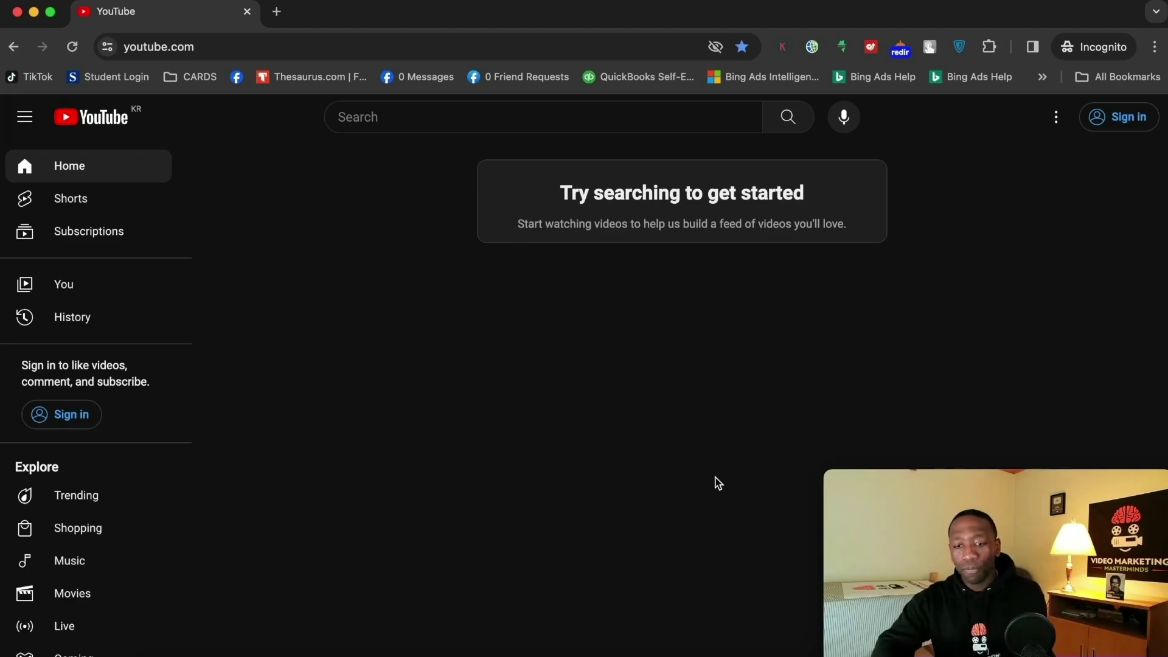
Step: Look up YouTube's search suggestions for "keto", then extend the query to "how to keto"
click(361, 115)
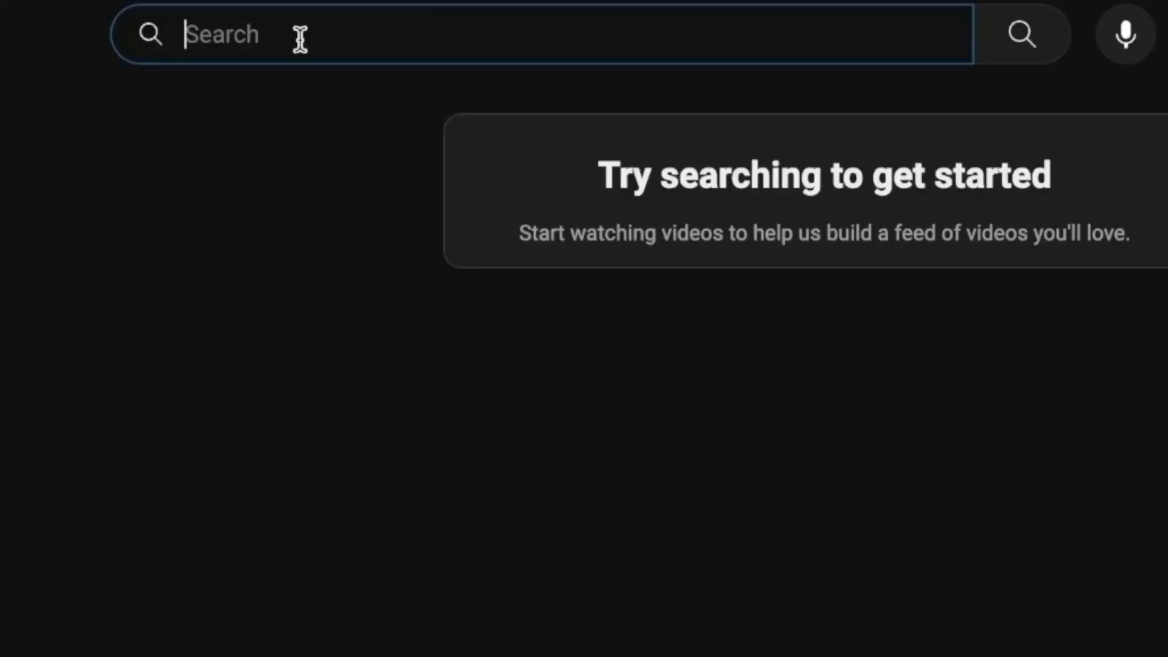
text(ket)
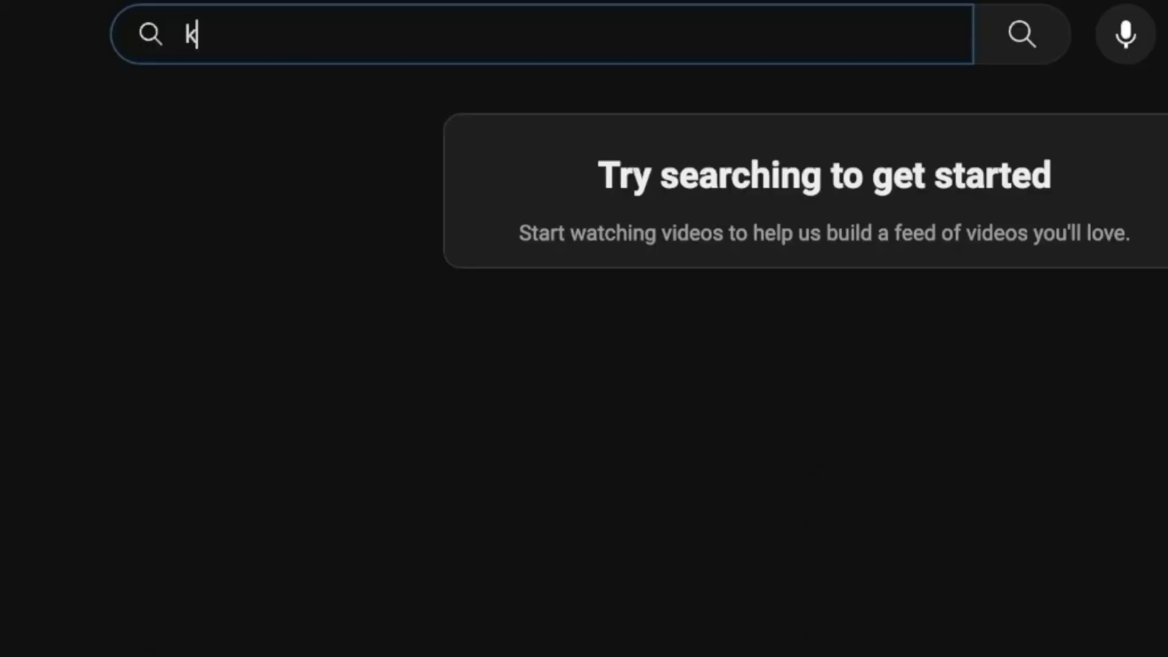
text(o)
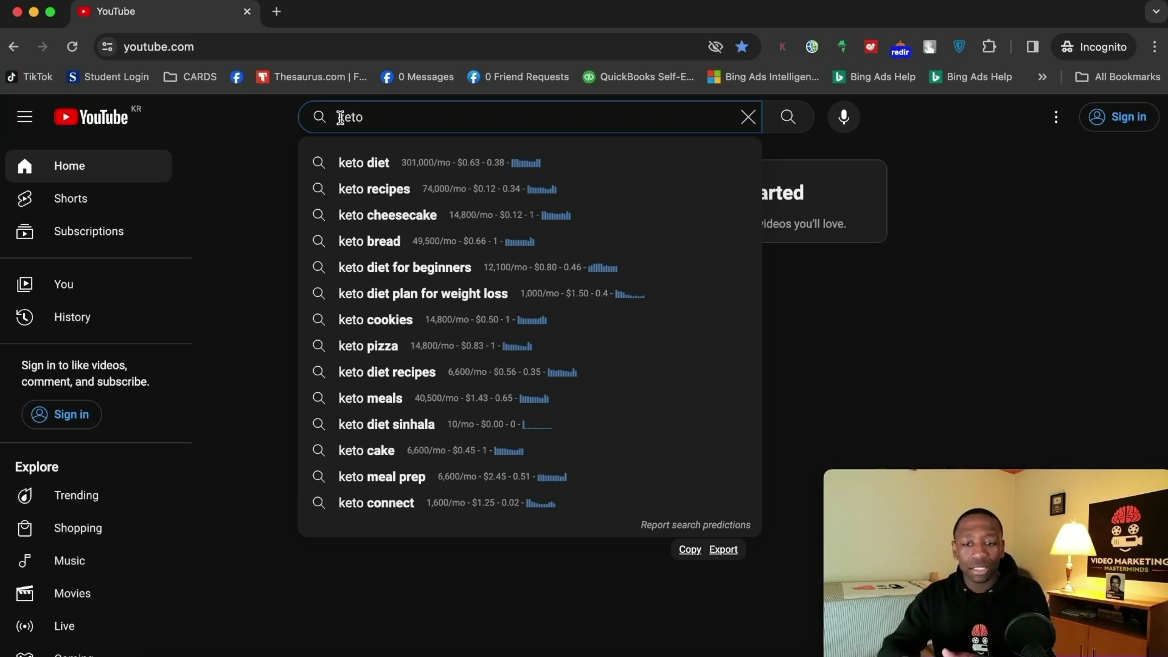
text(how to)
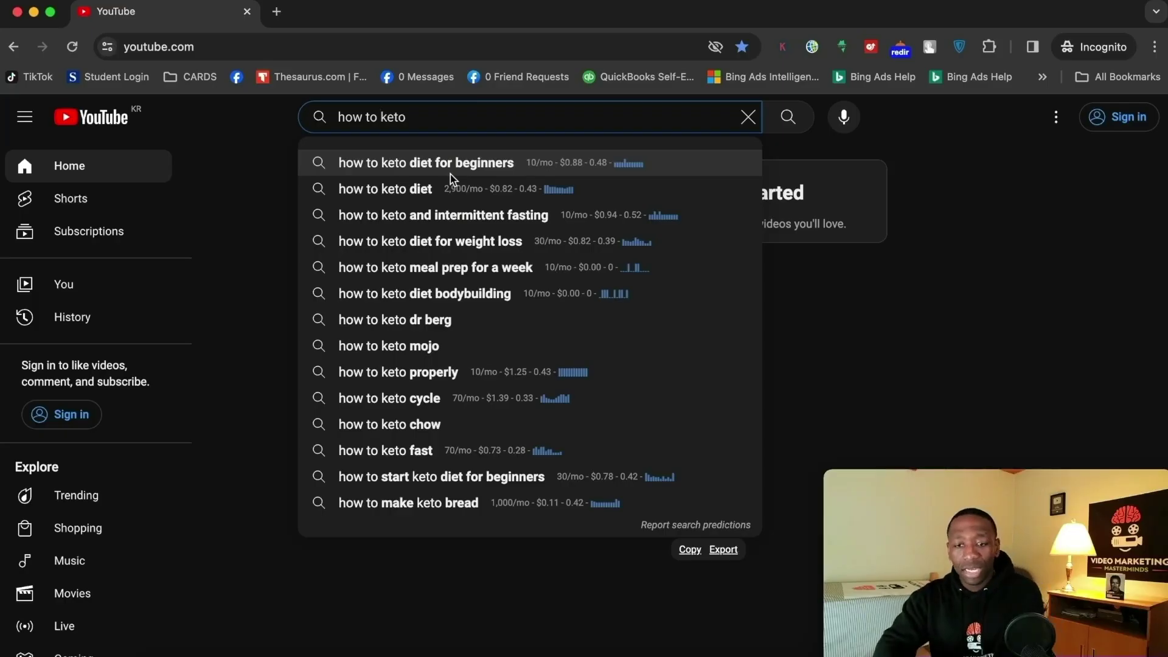
Step: Replace "keto" in the YouTube query with "affiliate marketing" to get suggestions for "how to affiliate marketing"
drag(407, 117, 382, 117)
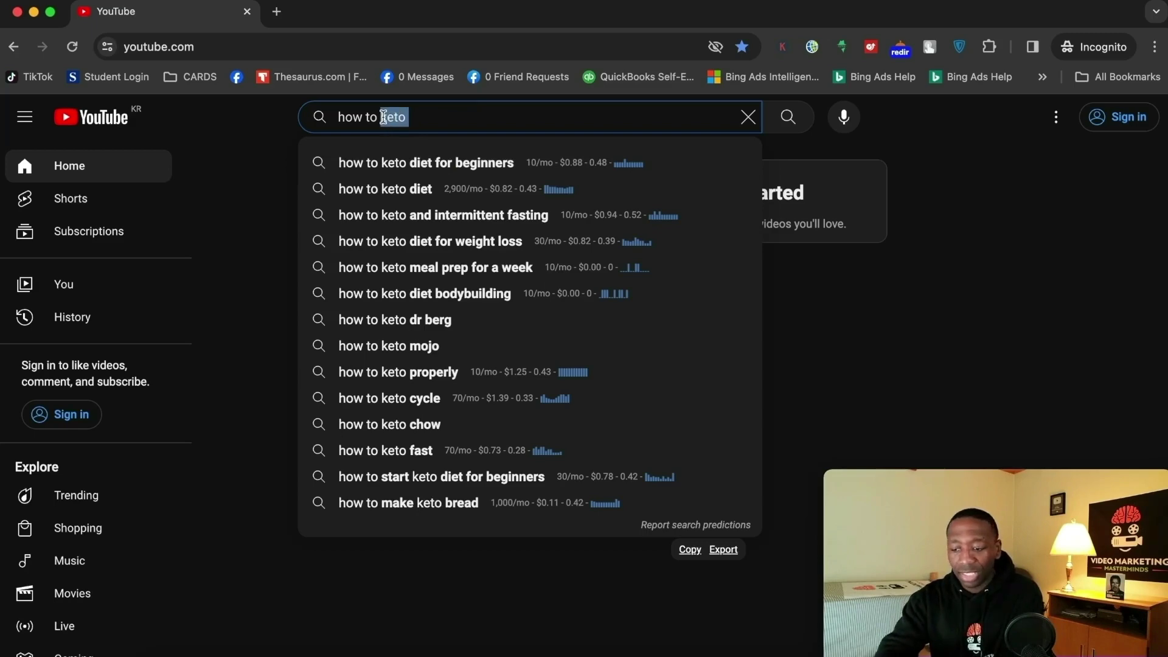
key(BackSpace)
text(affiliate marketing)
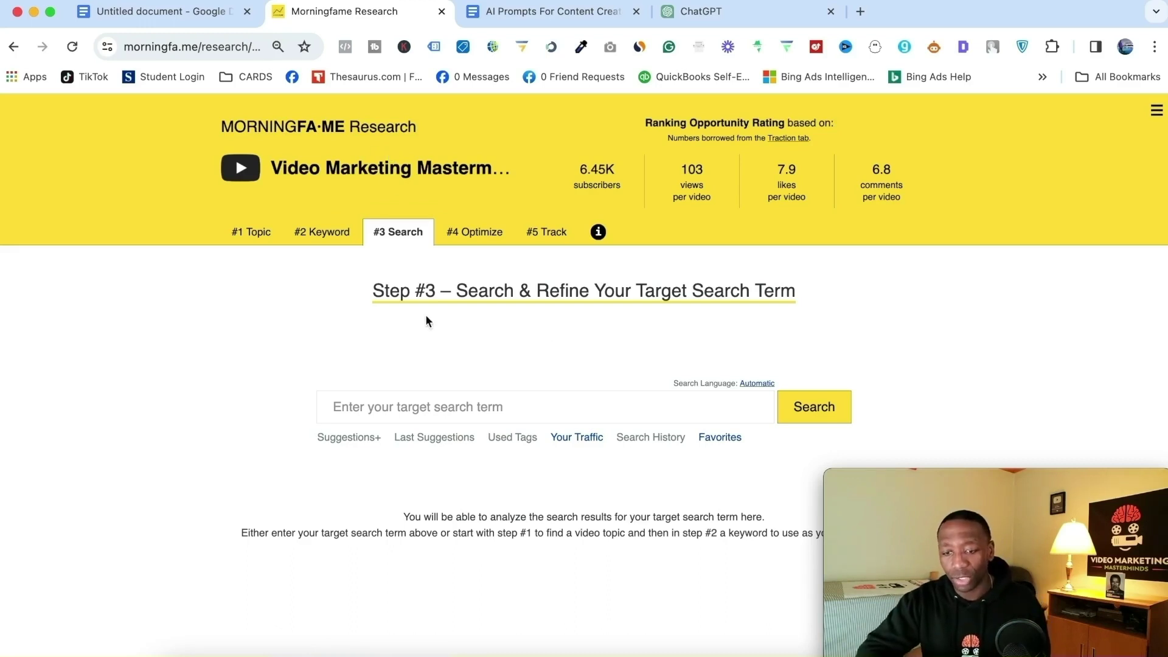
Step: Search Morningfame for the suggested target search term "how to do keto for weight loss"
click(415, 410)
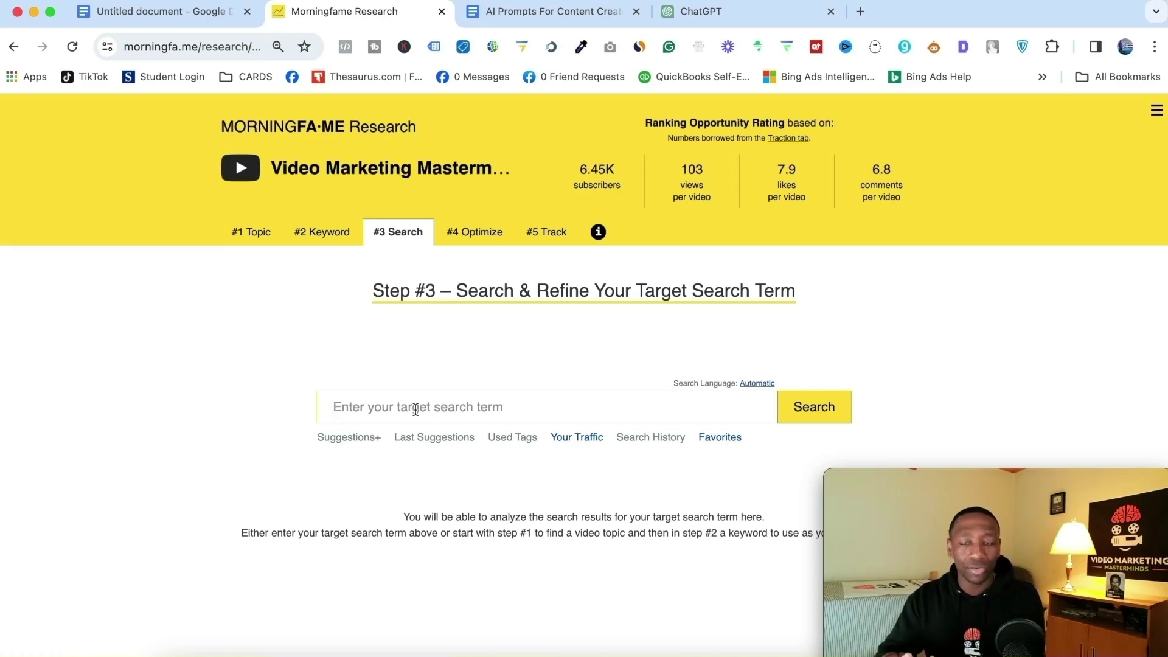
text(ho)
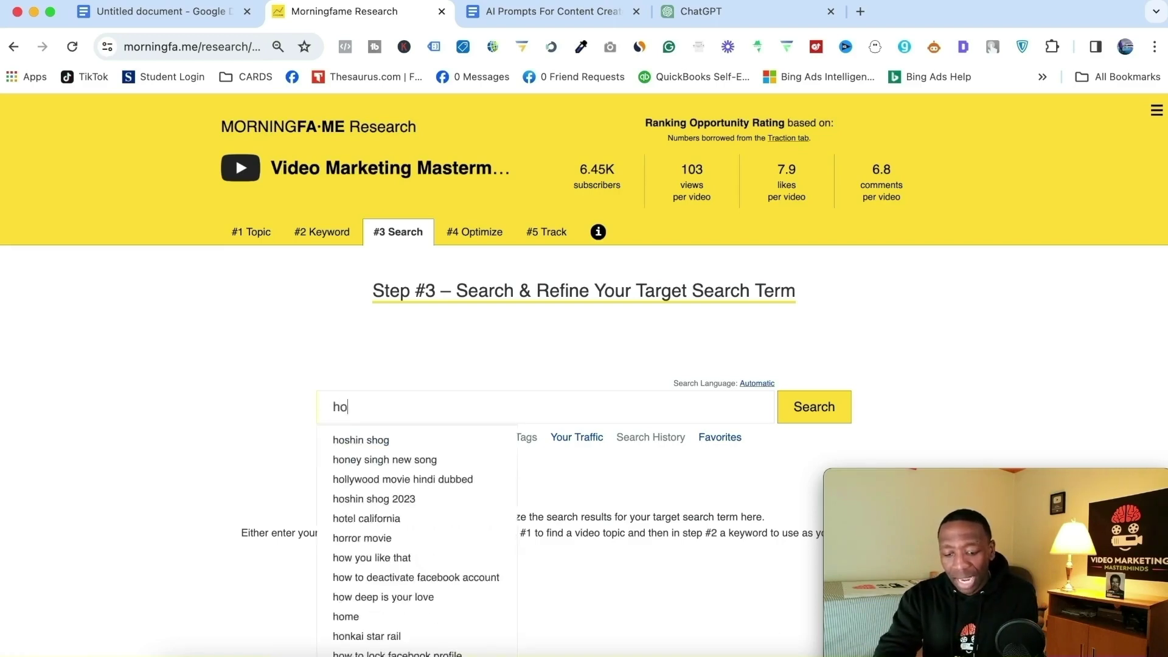
text(w to do keto for)
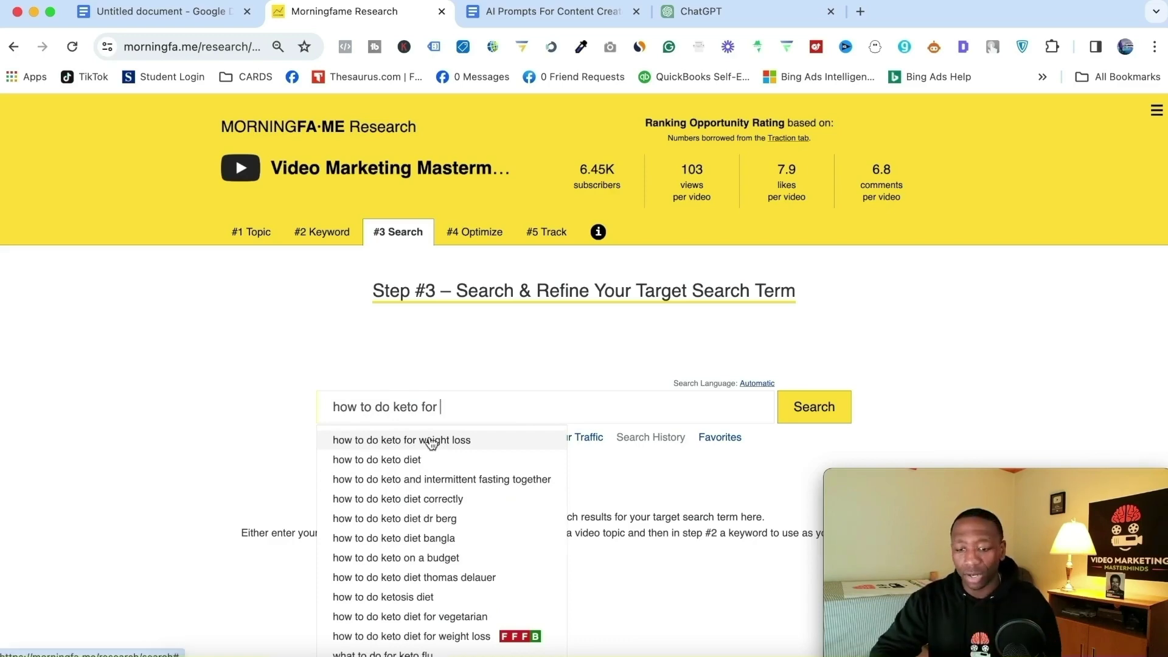
click(432, 441)
Step: Review the term's ranking grades and search results, then choose it for Step #4, continuing past the competition warning
scroll(833, 336, down, 5)
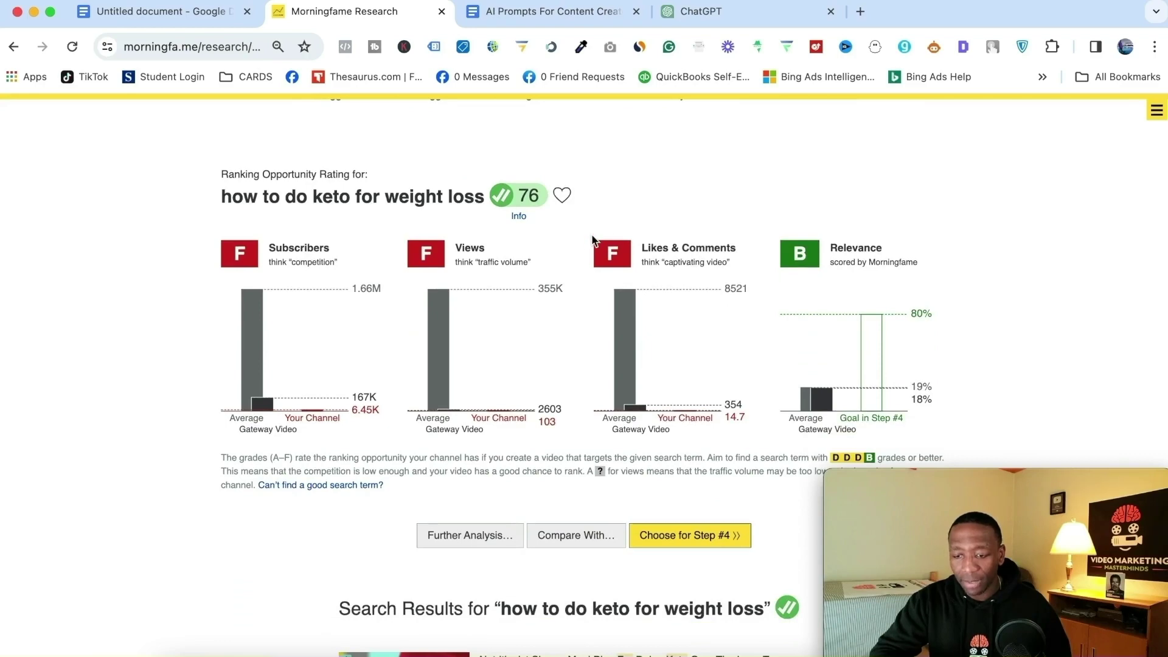
scroll(592, 241, down, 4)
scroll(620, 453, down, 2)
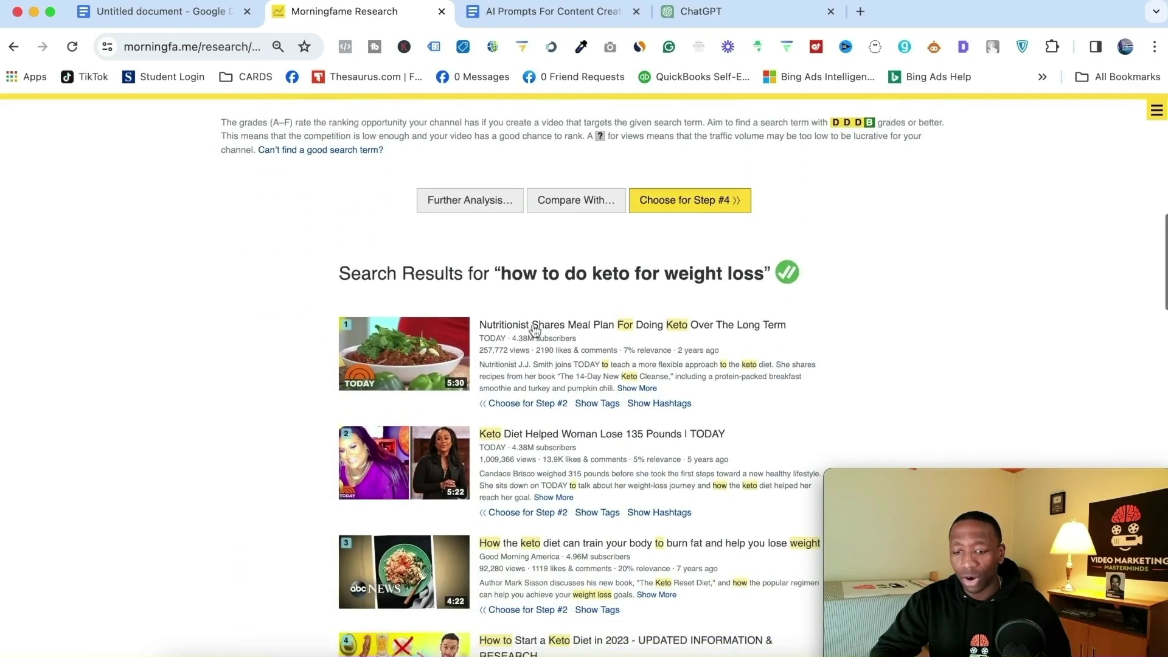
scroll(610, 473, down, 2)
scroll(610, 473, up, 2)
scroll(610, 473, up, 4)
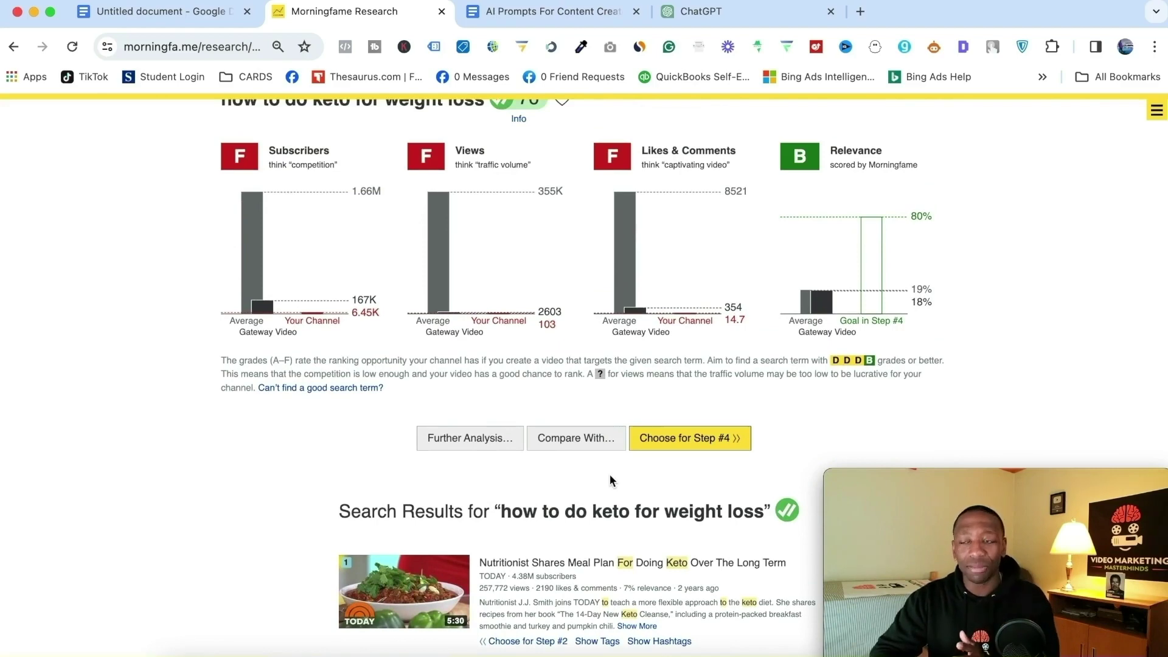
click(682, 441)
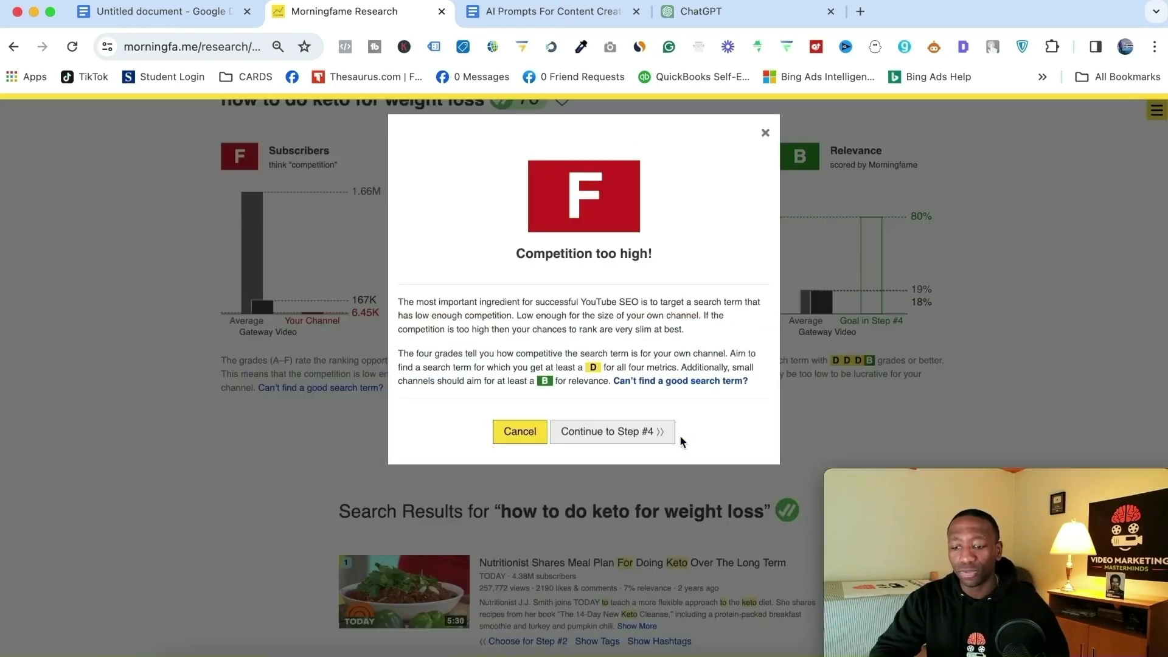
click(593, 433)
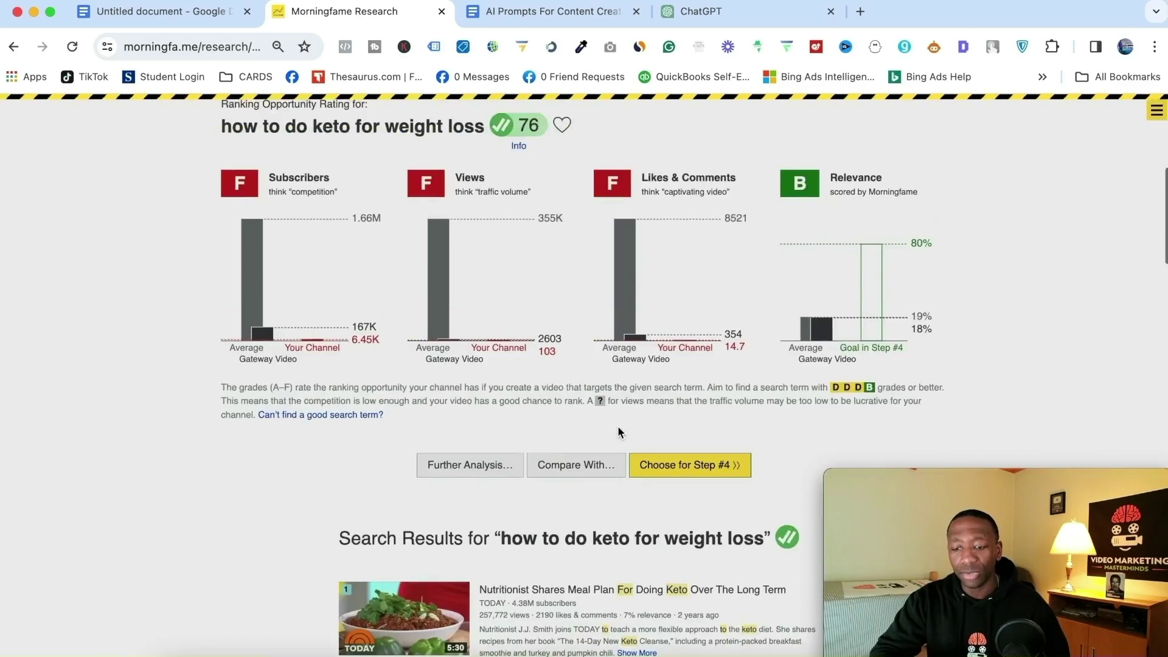
Step: Copy the video title "How To Do Keto For Weight Loss" into the description
scroll(797, 332, down, 3)
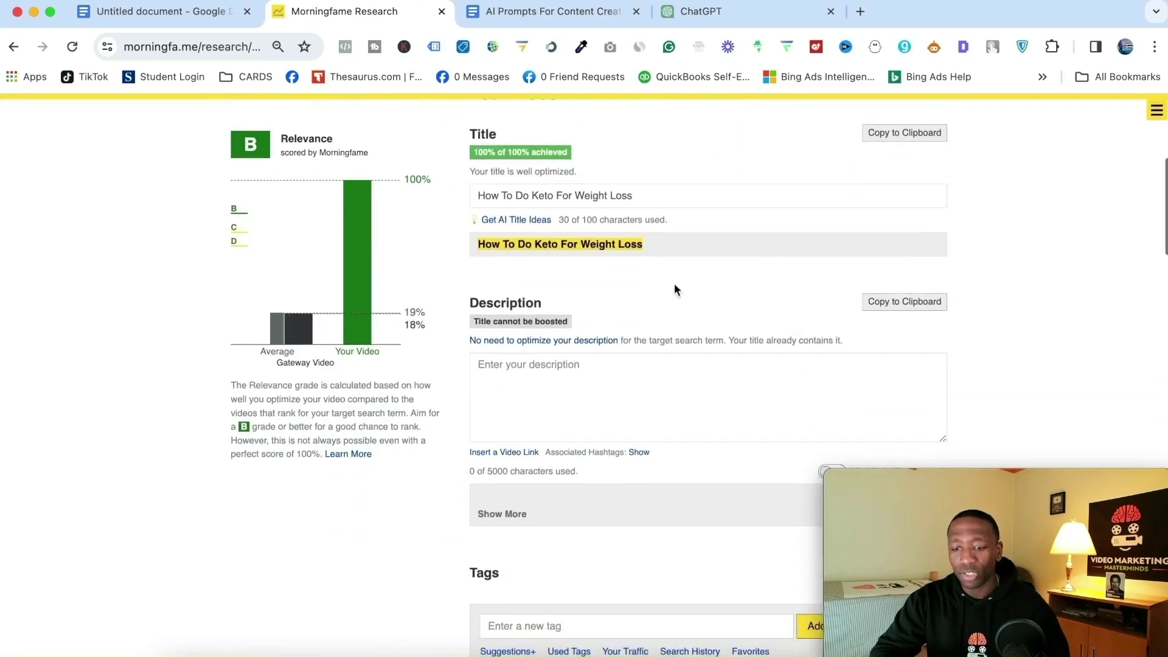
triple_click(535, 197)
key(super+c)
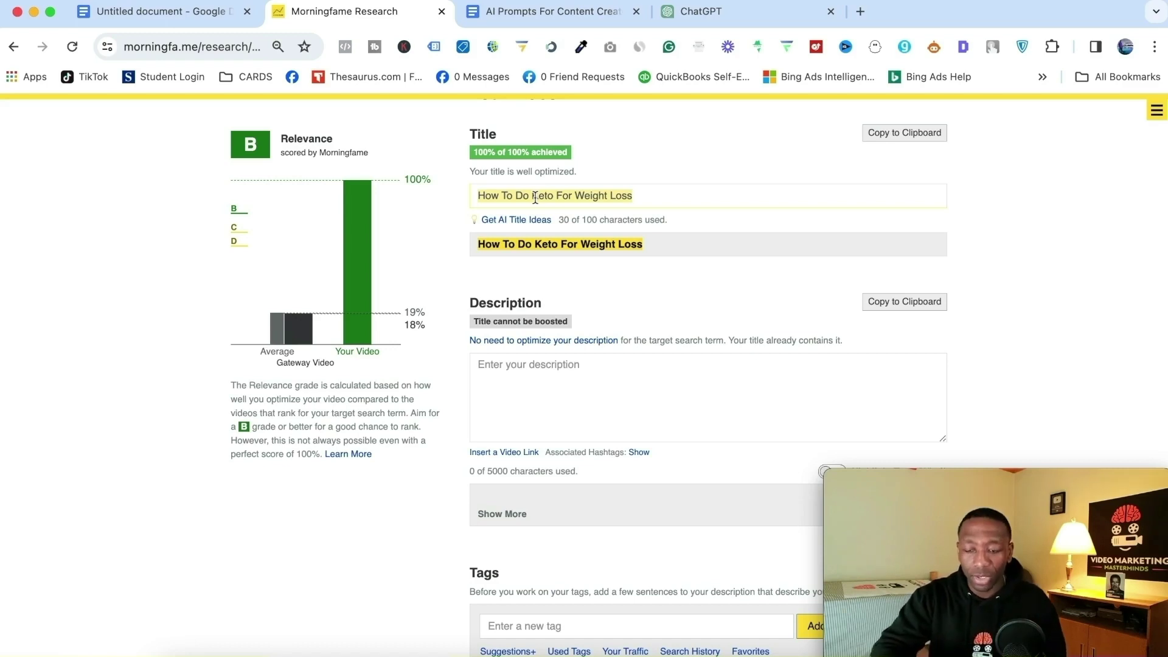
click(516, 364)
key(super+v)
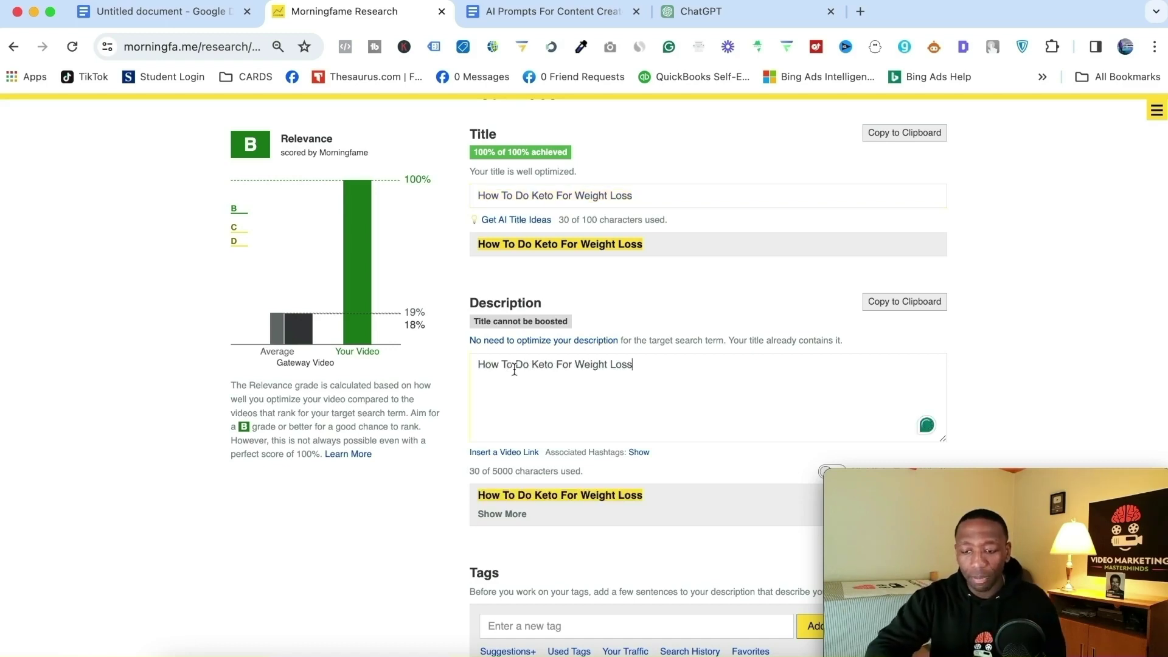
Step: Remove all lower-scoring tags so only "how to do keto for weight loss" is kept, and save the metadata
scroll(720, 365, down, 10)
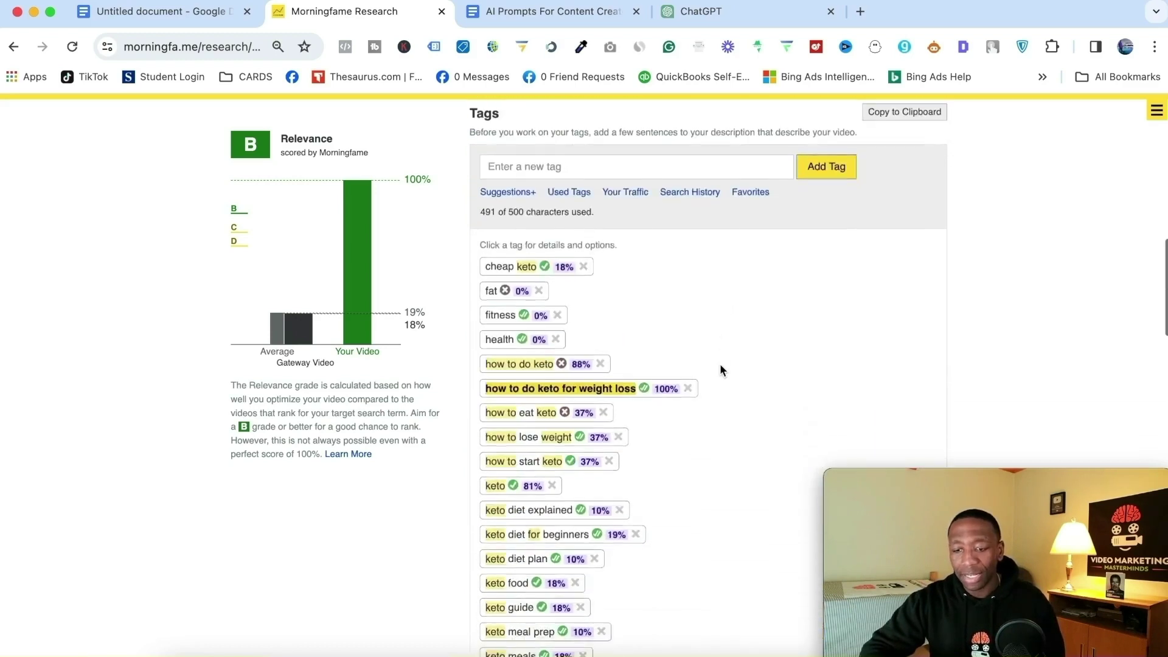
scroll(720, 369, down, 6)
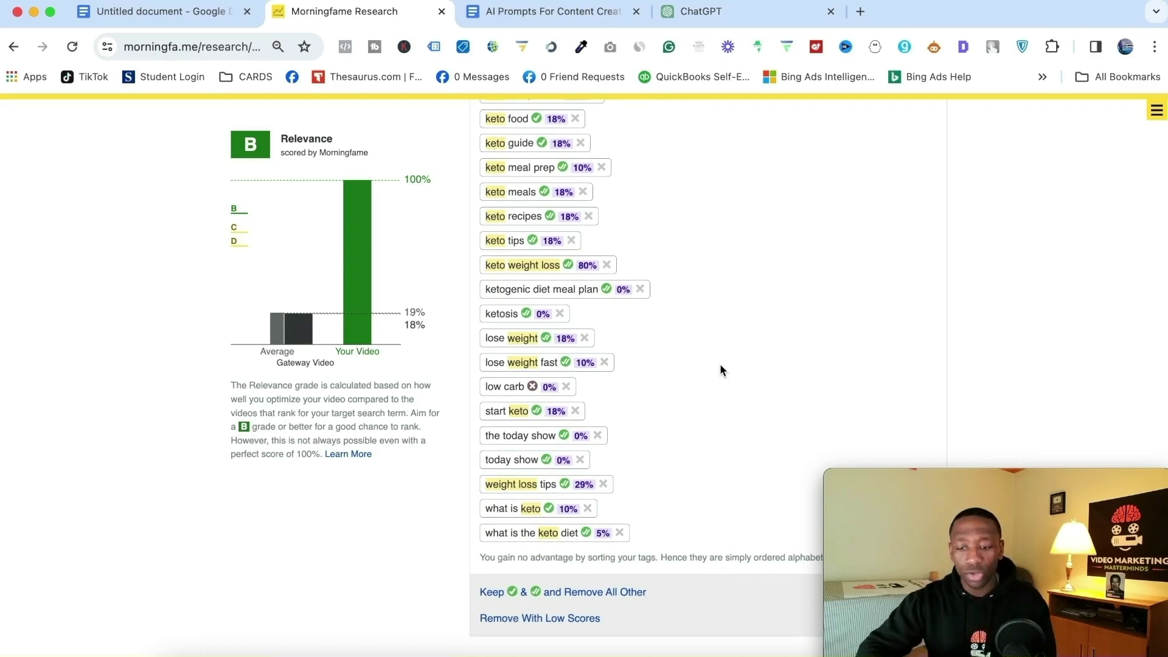
scroll(858, 289, down, 4)
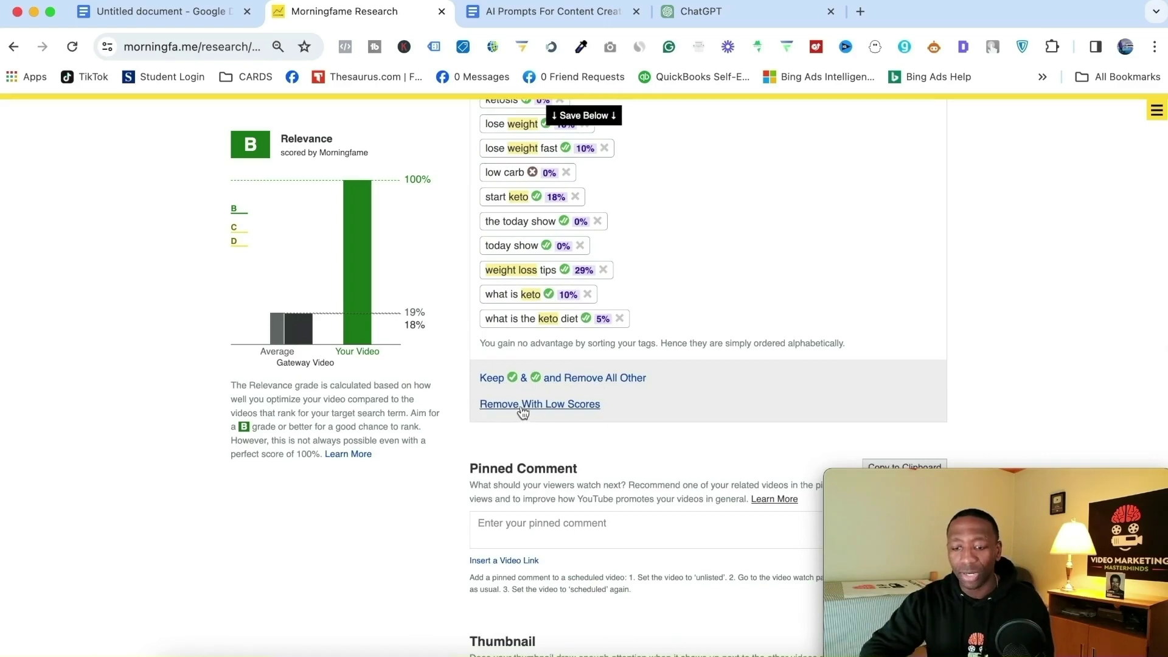
click(545, 406)
scroll(951, 325, up, 10)
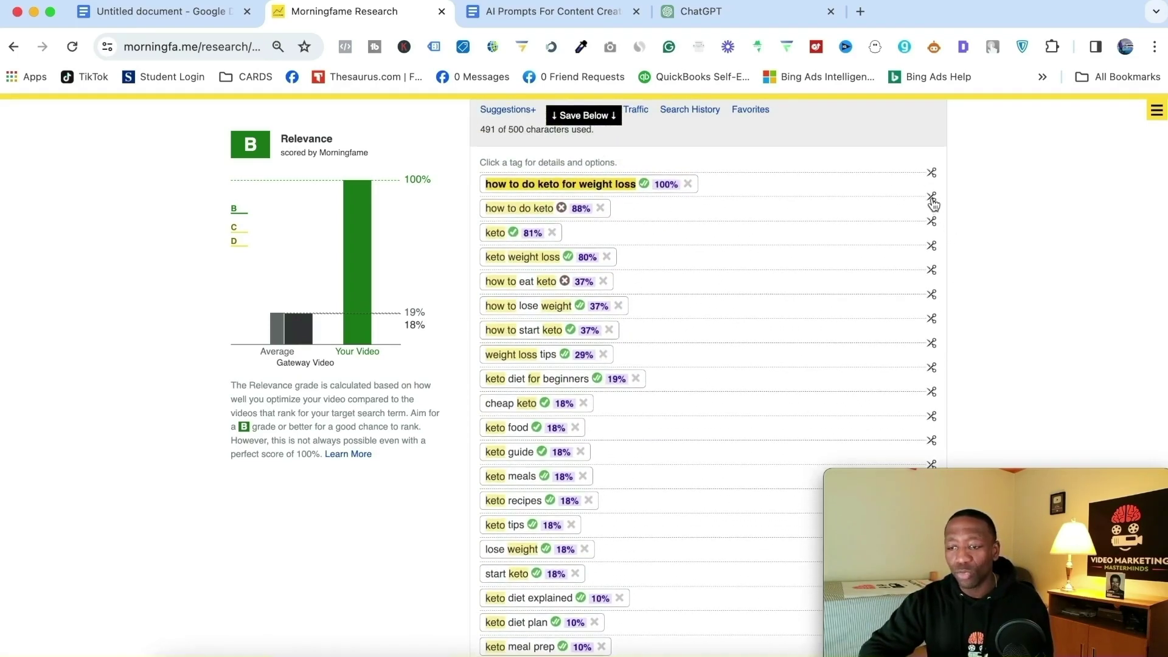
click(932, 198)
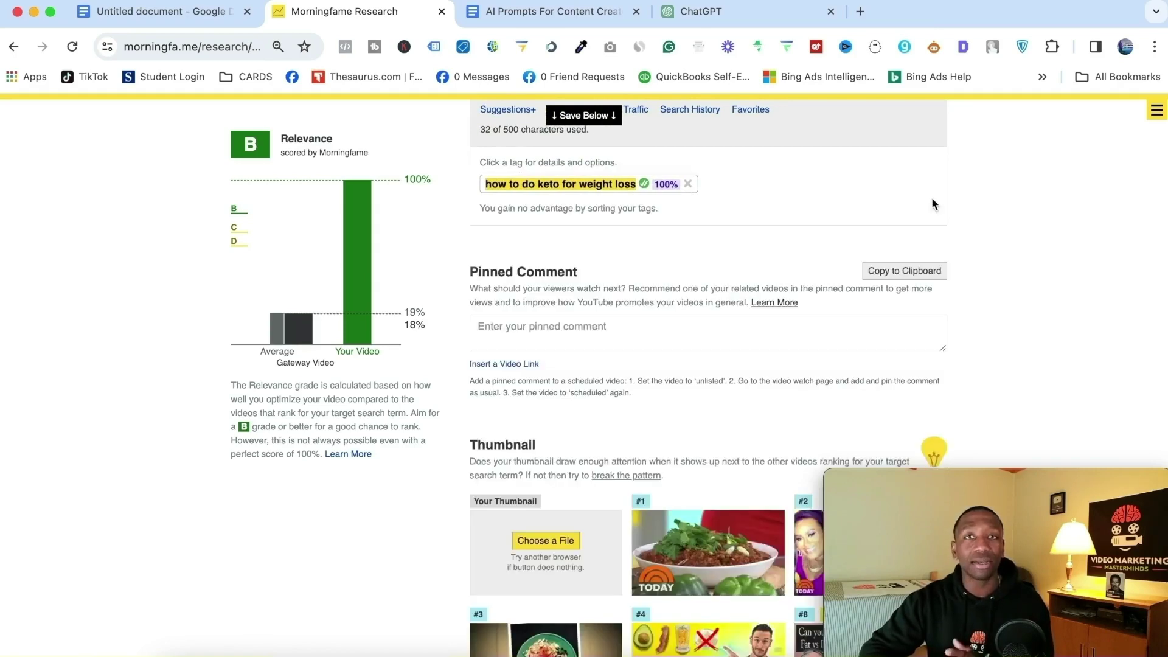
scroll(963, 182, down, 8)
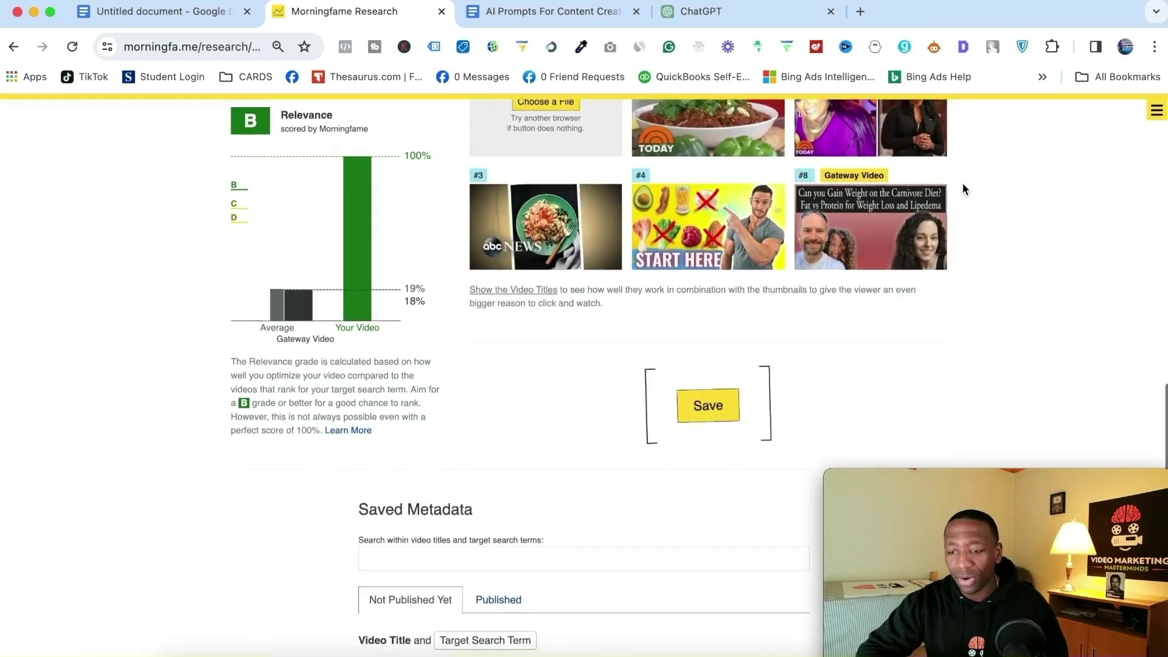
click(708, 380)
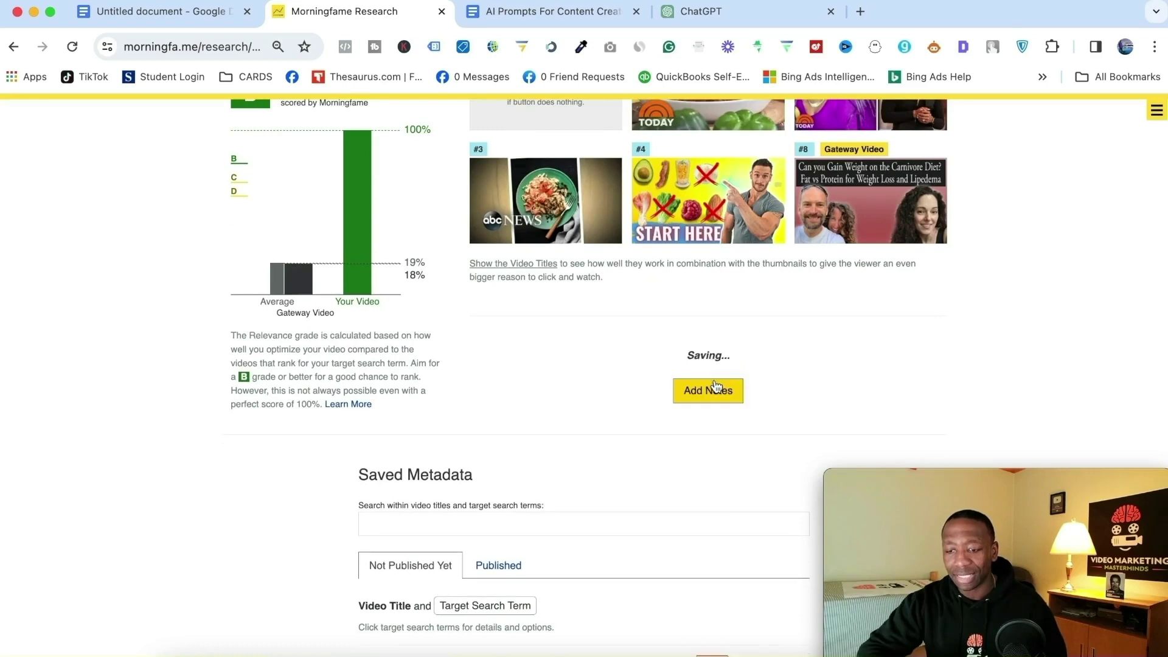
Step: Add the suggested long-tail tags "how to do keto diet", "how to take keto diet" and "how to start keto", each ending in "for weight loss"
scroll(997, 299, up, 10)
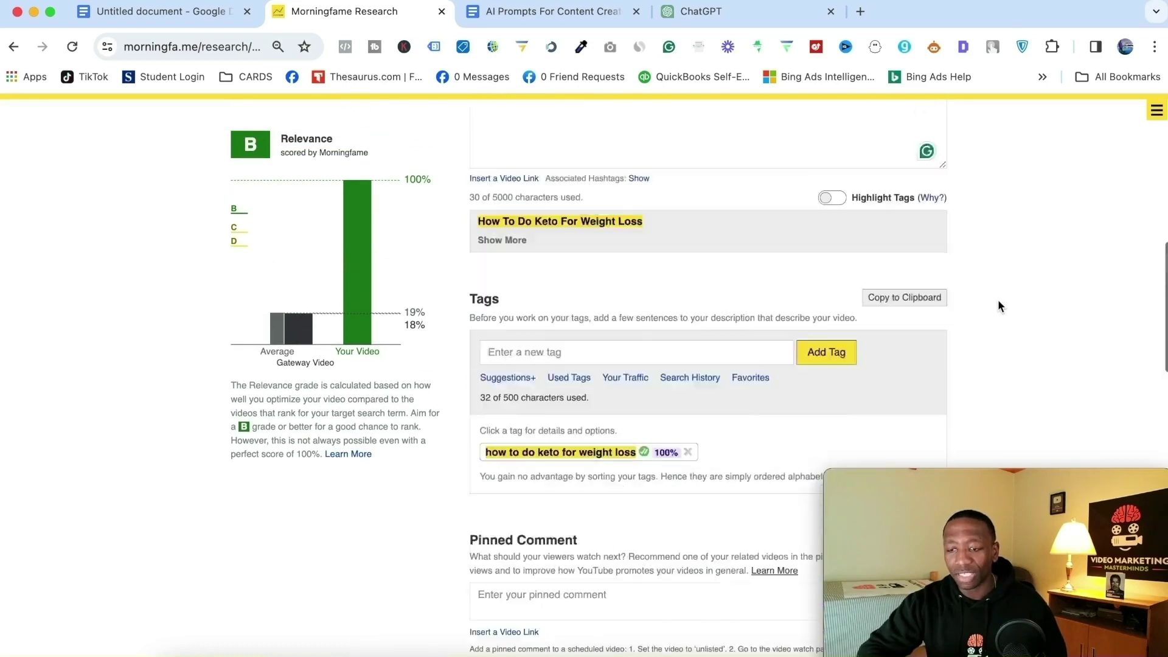
scroll(997, 299, down, 3)
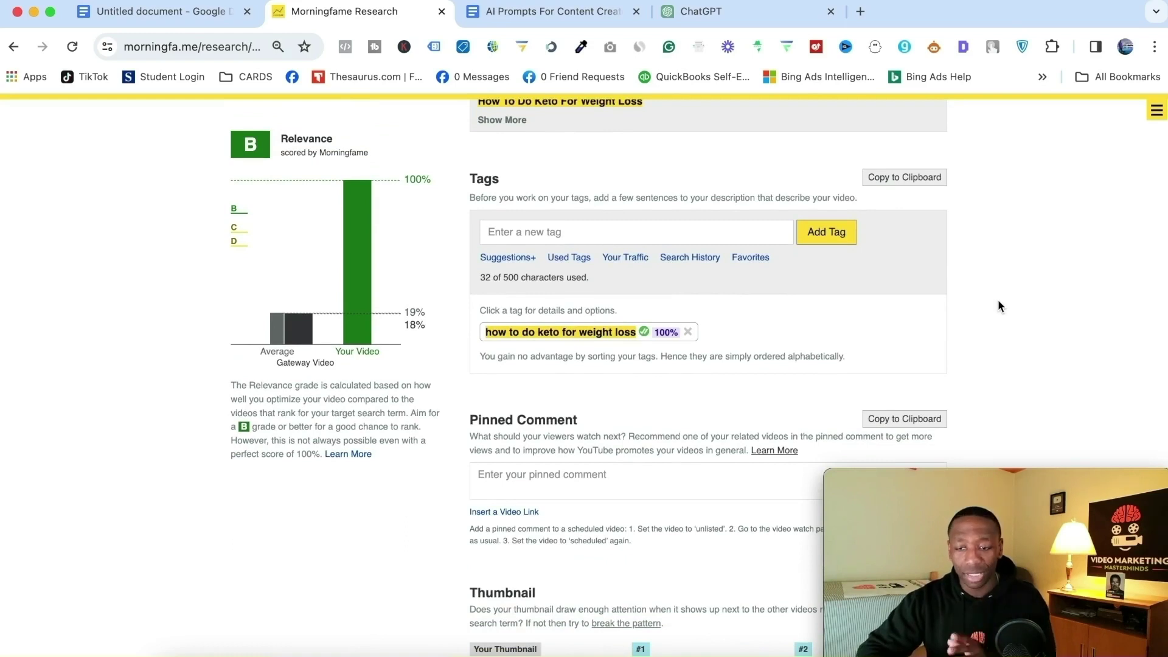
click(513, 260)
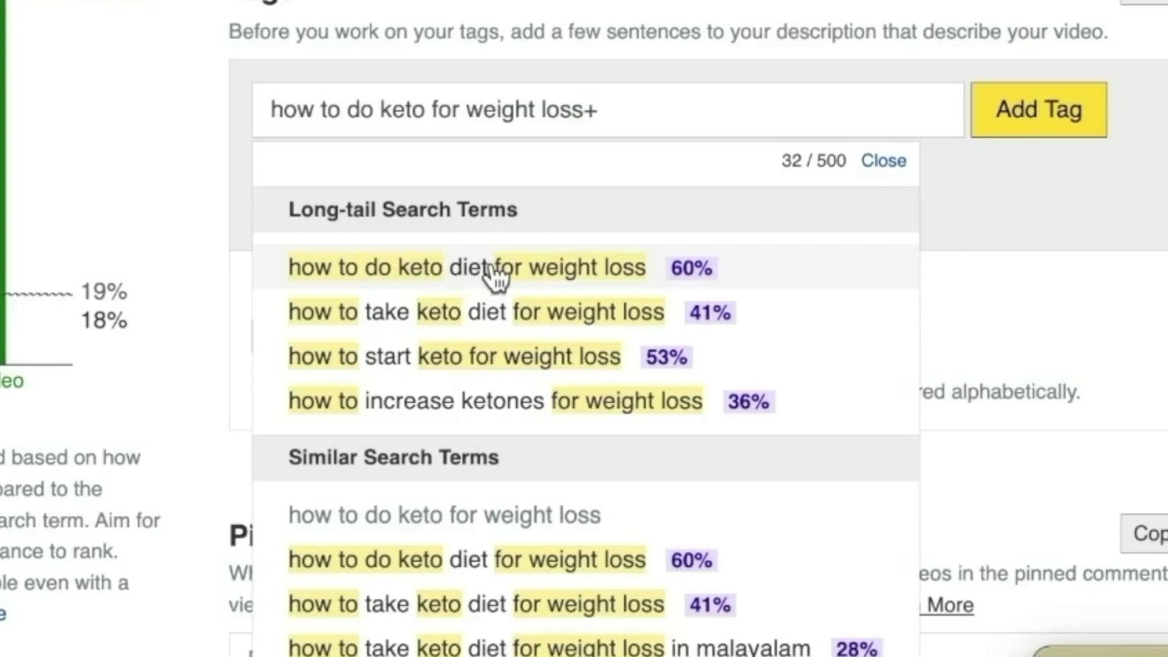
click(630, 273)
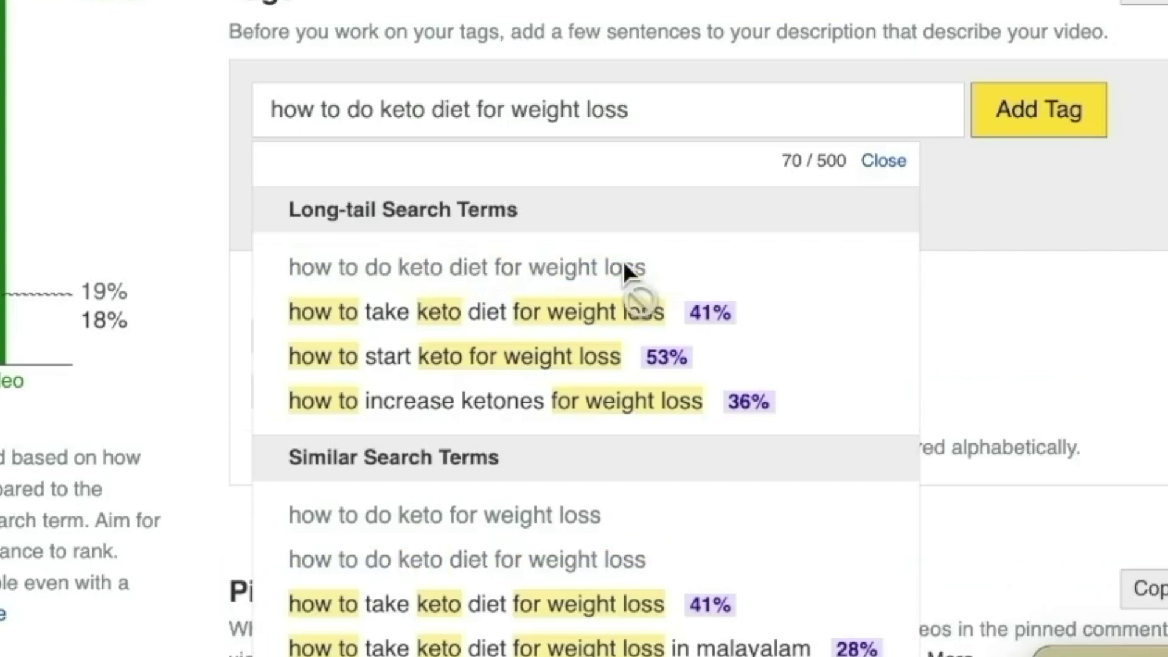
click(618, 332)
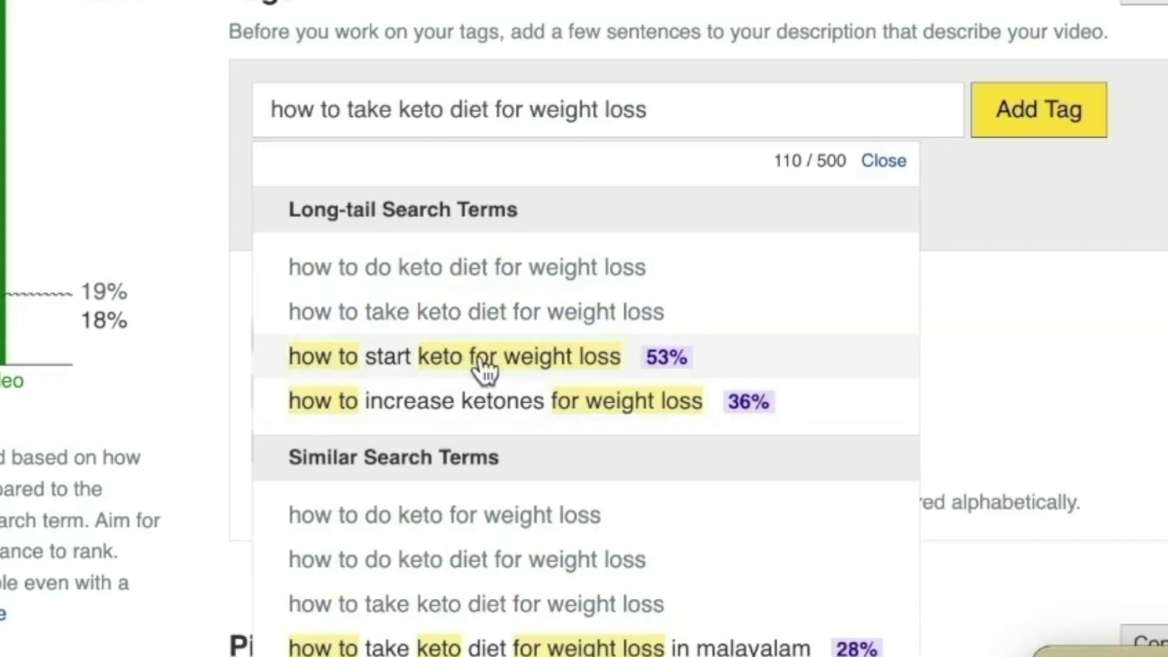
click(510, 362)
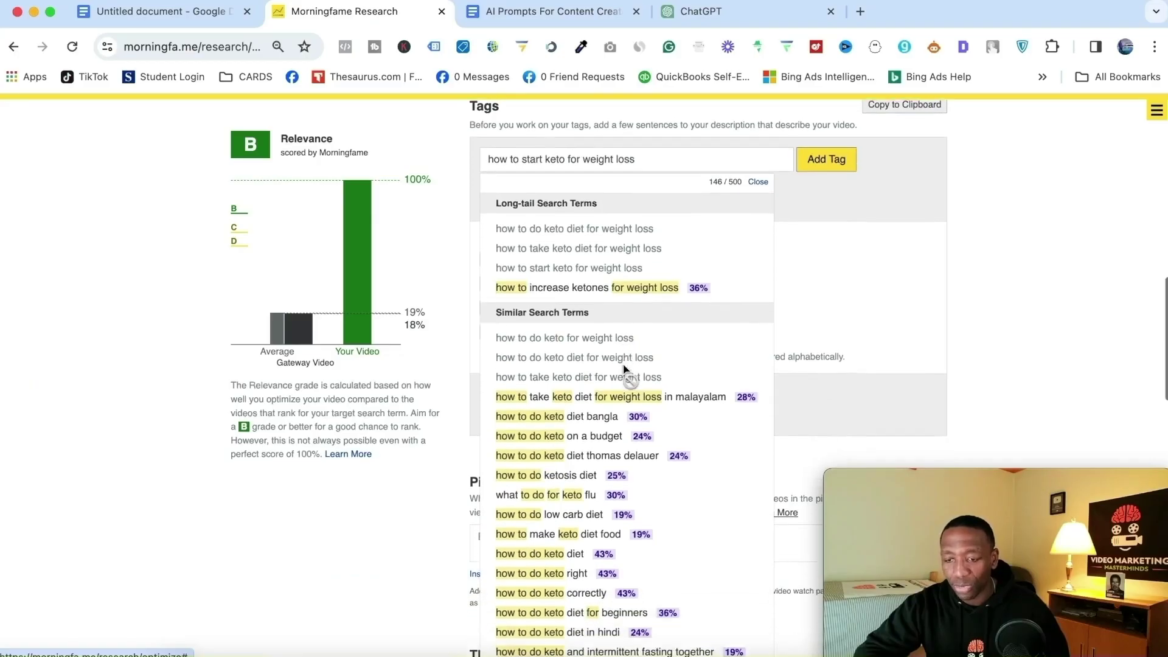
Step: Add the similar search term "how to do keto diet for beginners" as a tag and close the suggestions
scroll(581, 426, down, 5)
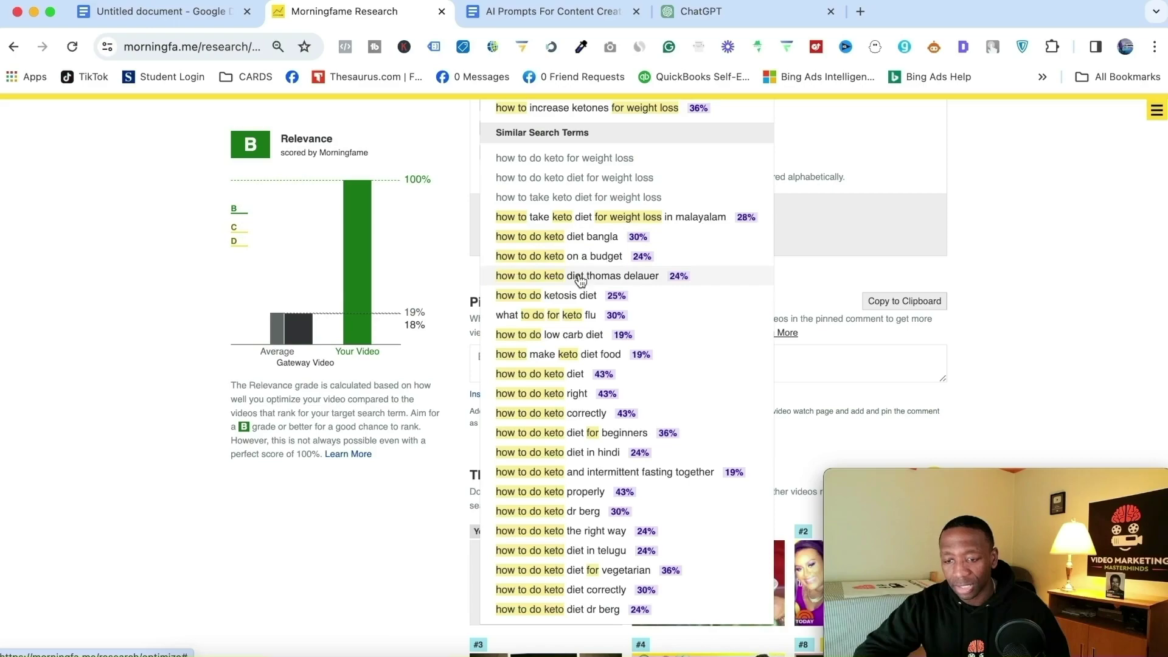
scroll(578, 279, down, 4)
scroll(580, 280, down, 3)
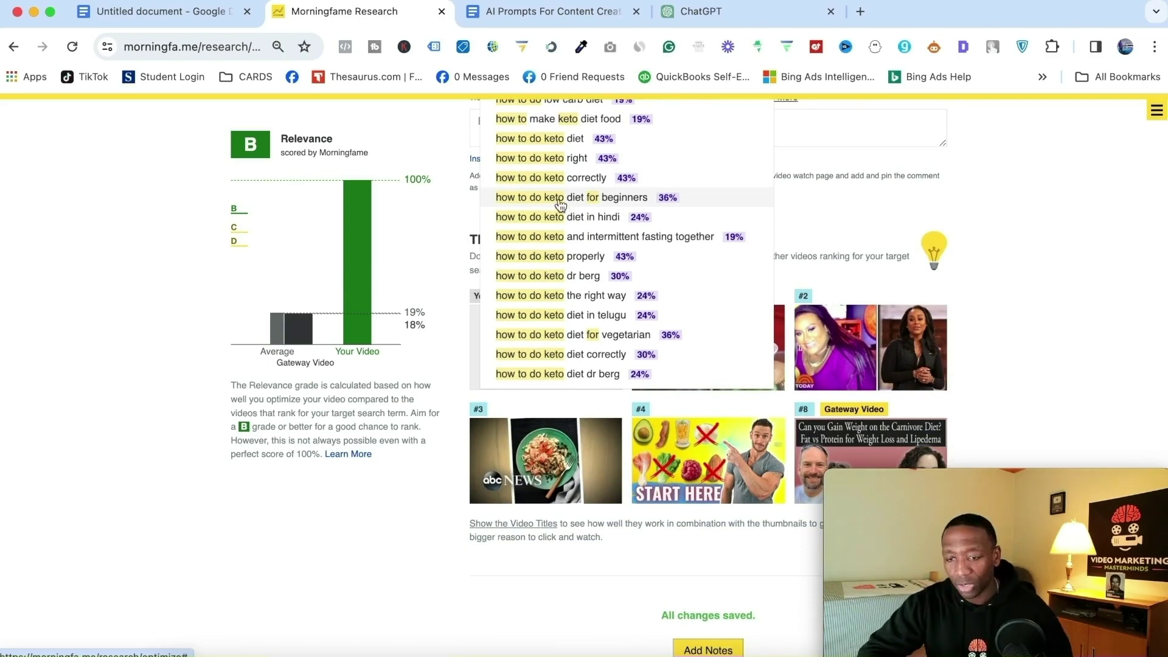
click(590, 198)
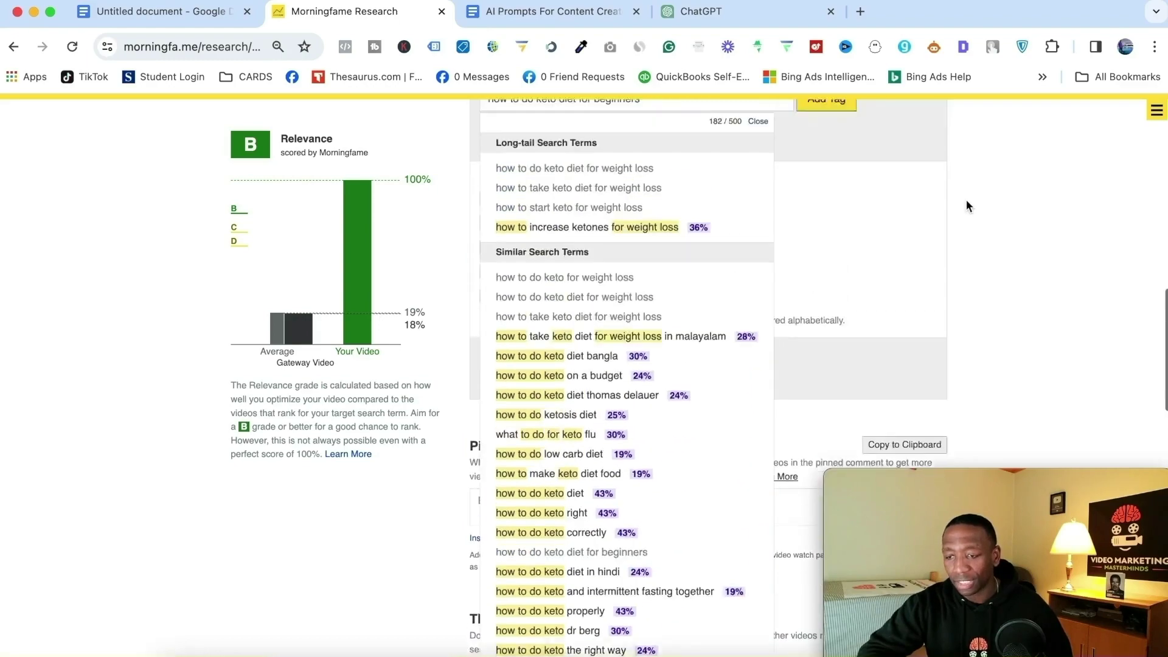
click(992, 232)
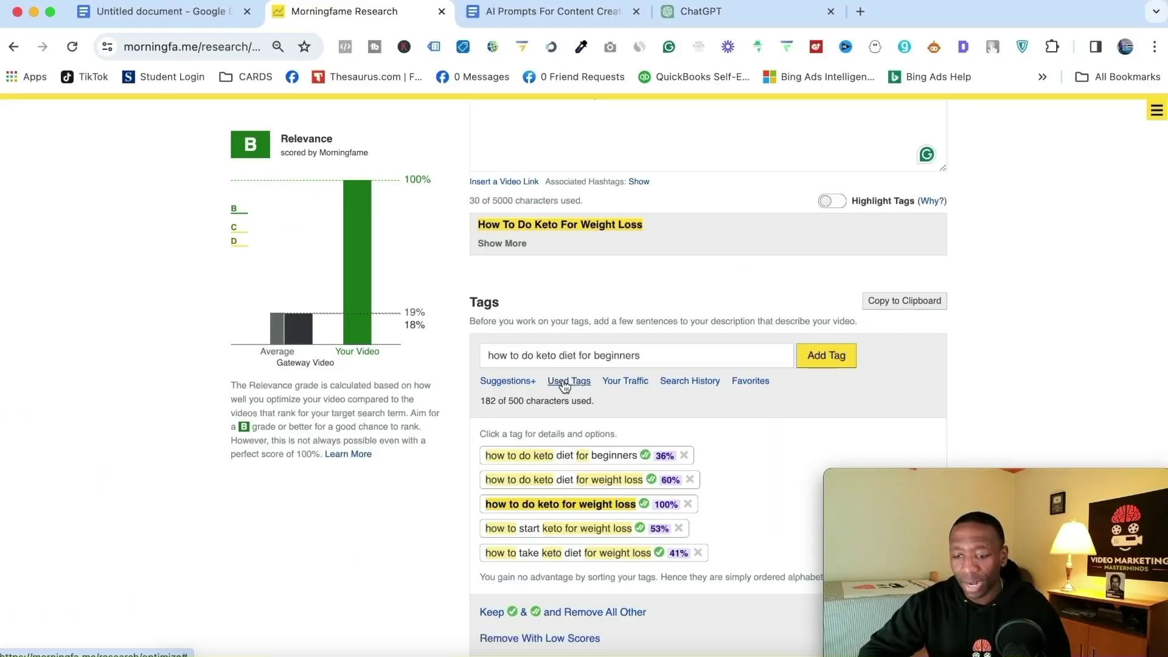
Step: Add the competitors' used tags "keto diet for beginners", "keto weight loss" and "how to lose weight on keto" to the video's tags
click(583, 387)
scroll(944, 330, down, 5)
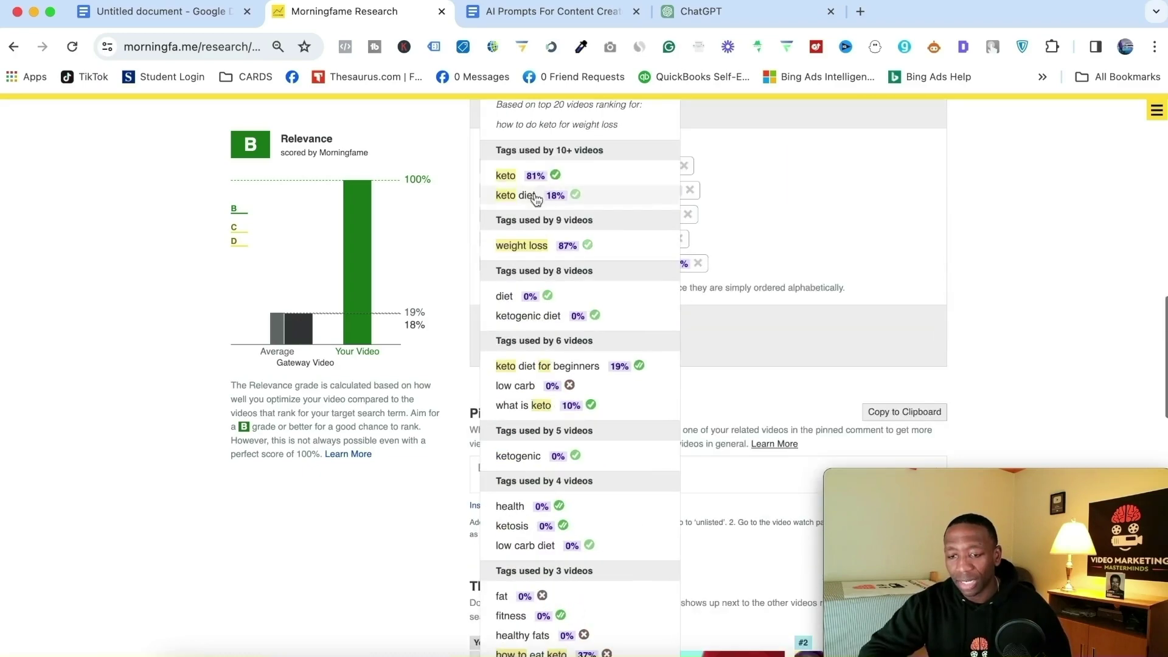
scroll(563, 257, down, 3)
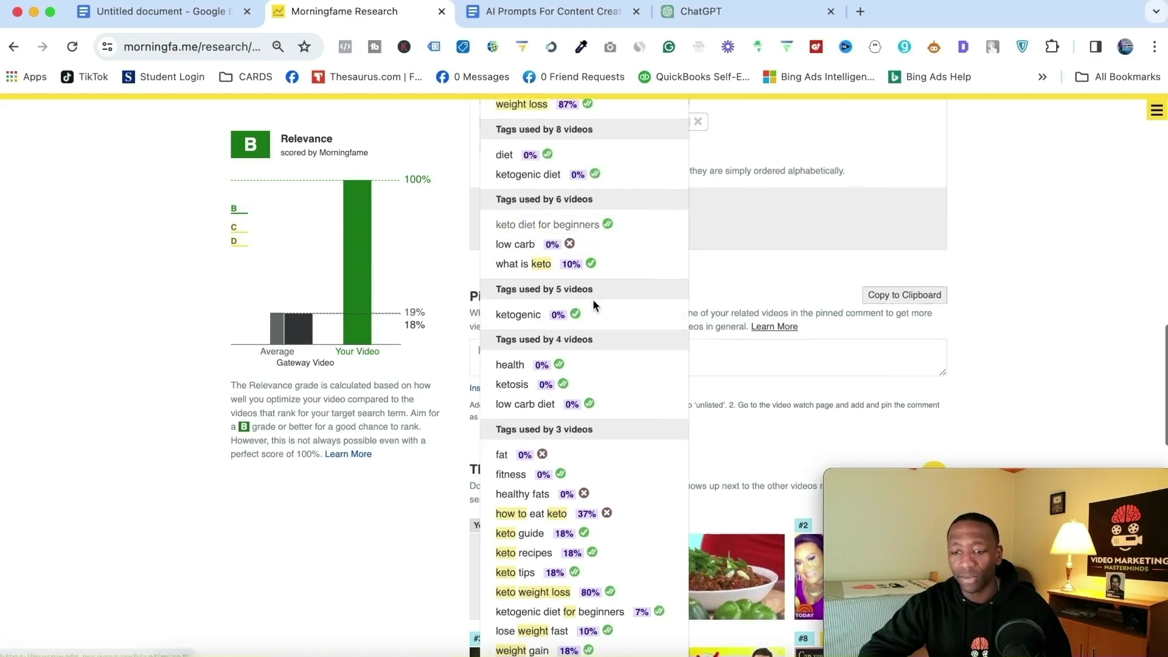
scroll(593, 298, down, 5)
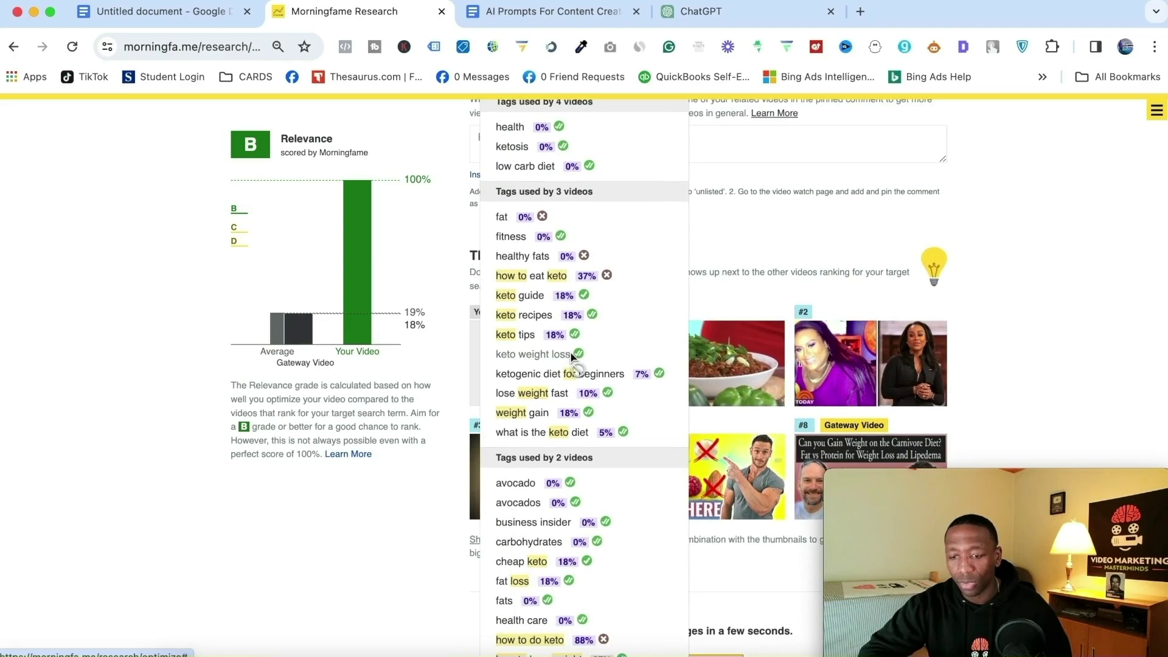
scroll(609, 383, down, 7)
scroll(613, 389, down, 1)
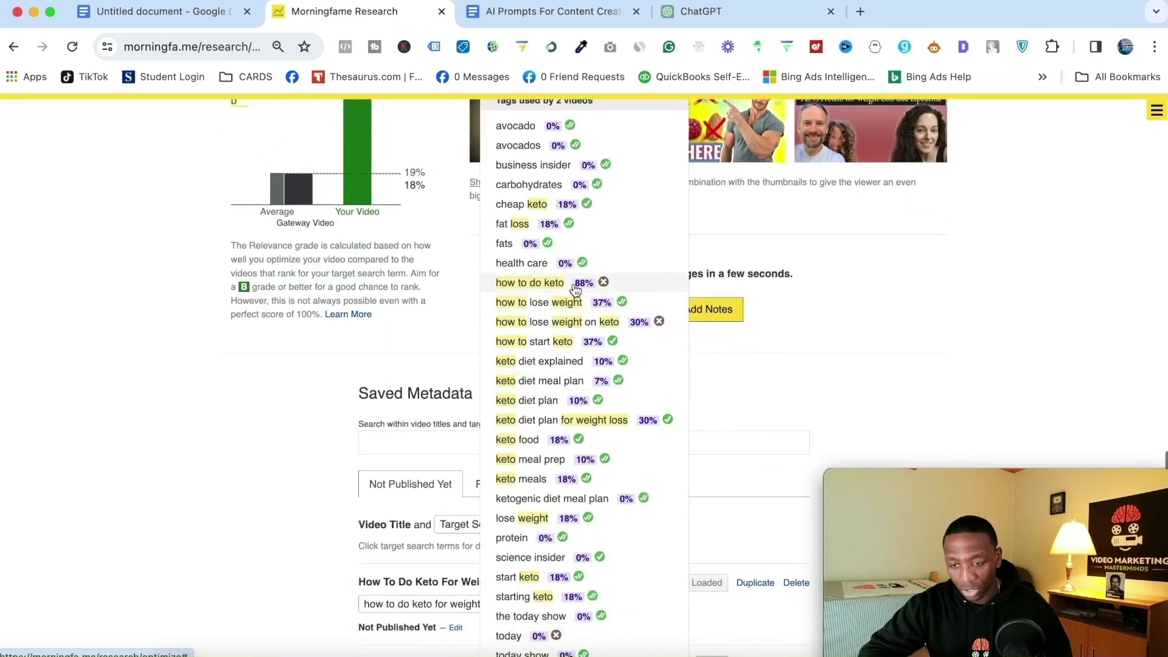
click(608, 324)
scroll(634, 386, down, 2)
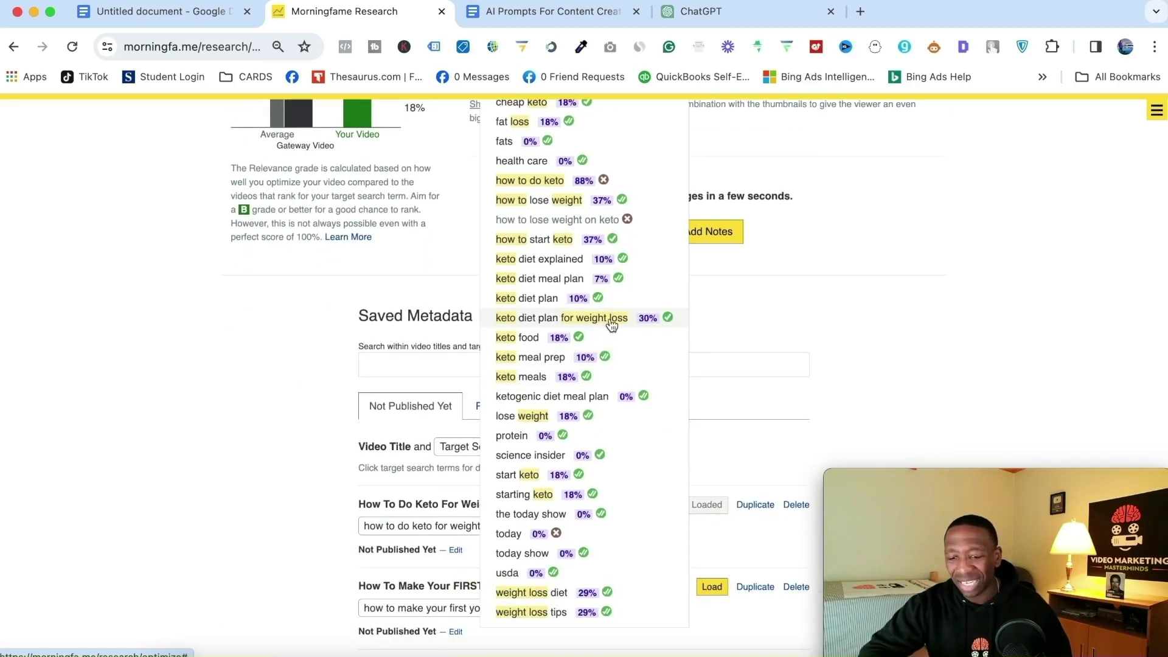
click(892, 246)
scroll(892, 246, up, 3)
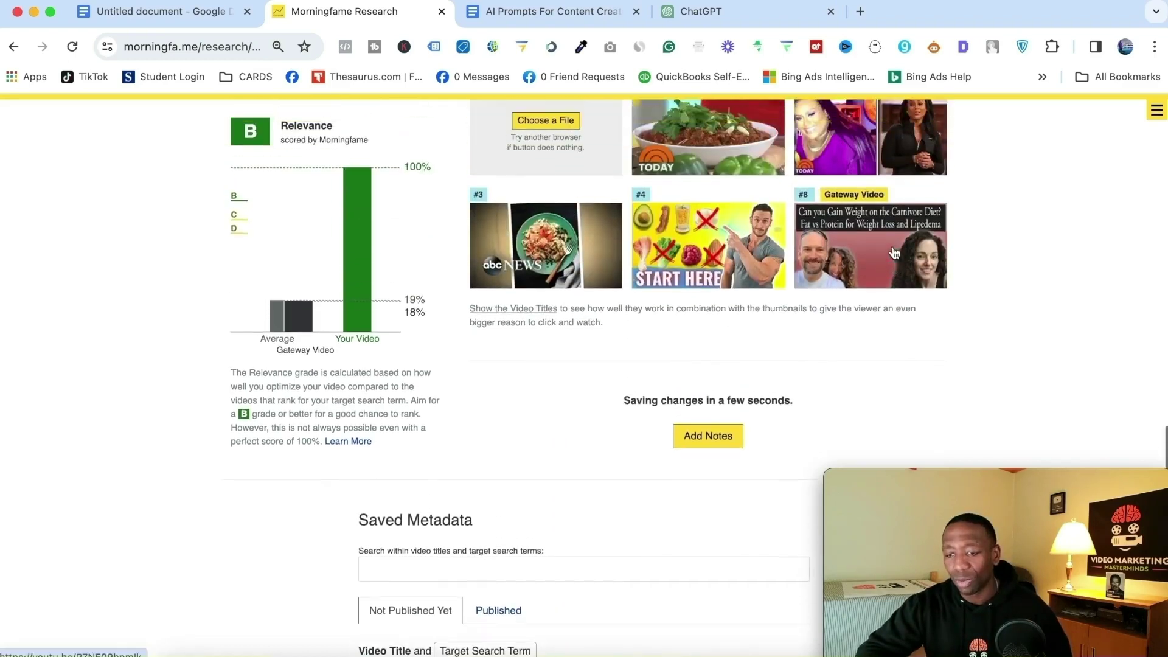
scroll(973, 341, up, 10)
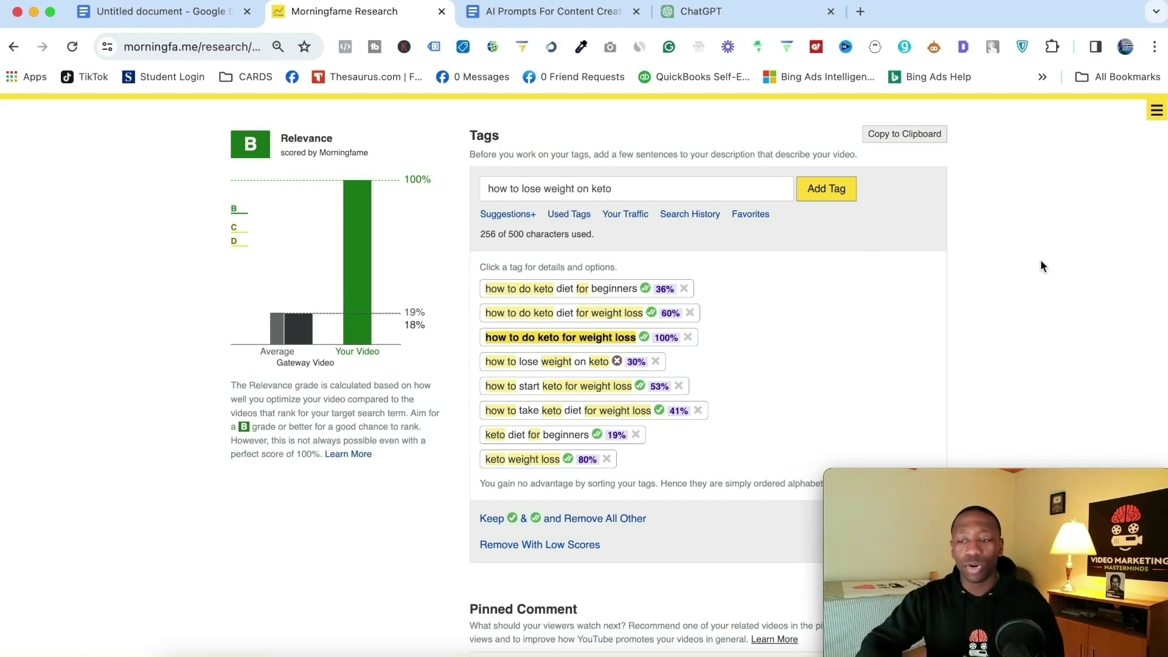
scroll(1041, 259, up, 5)
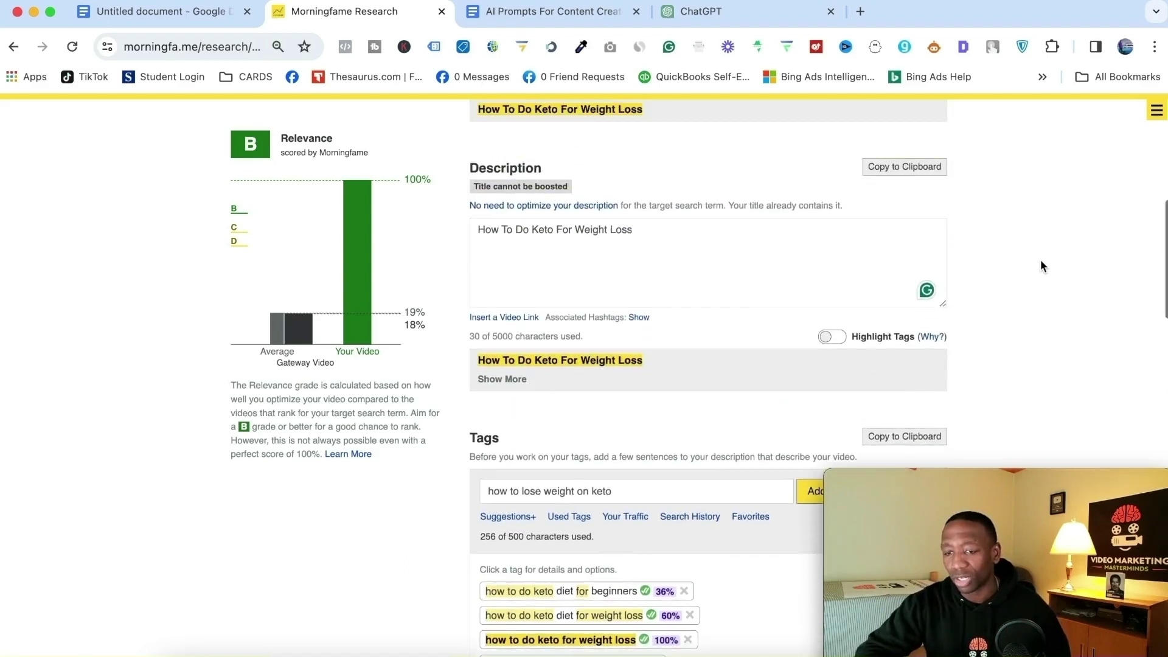
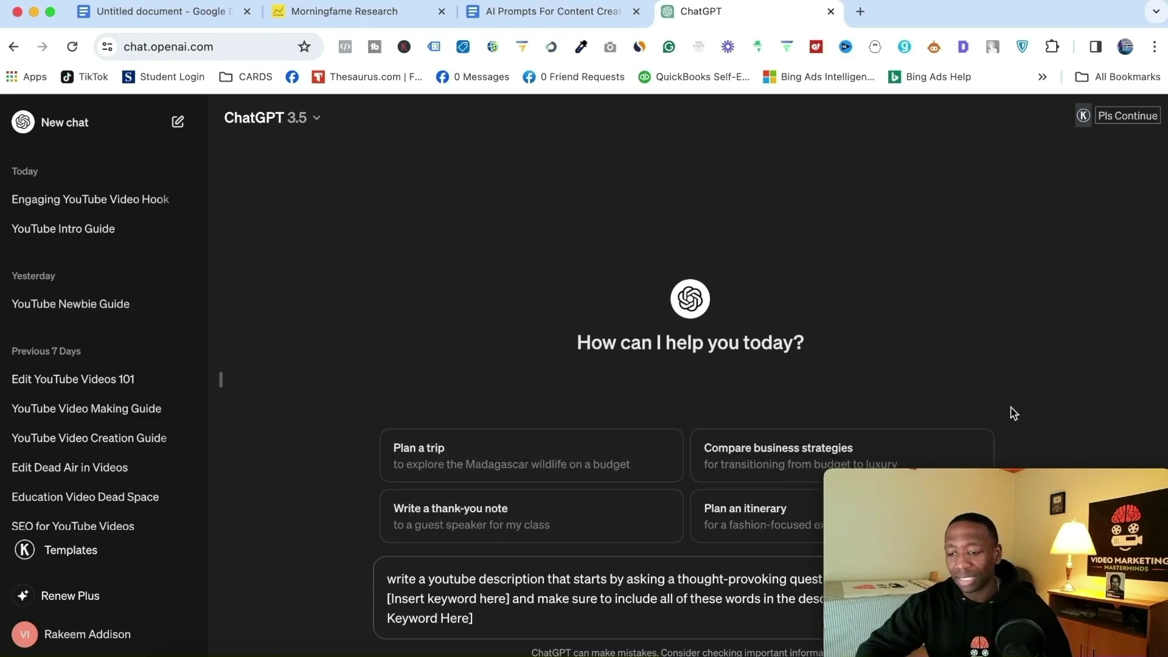
Step: Replace the title keyword placeholder in the ChatGPT prompt with the Morningfame video title "How To Do Keto For Weight Loss"
drag(1094, 487, 1096, 143)
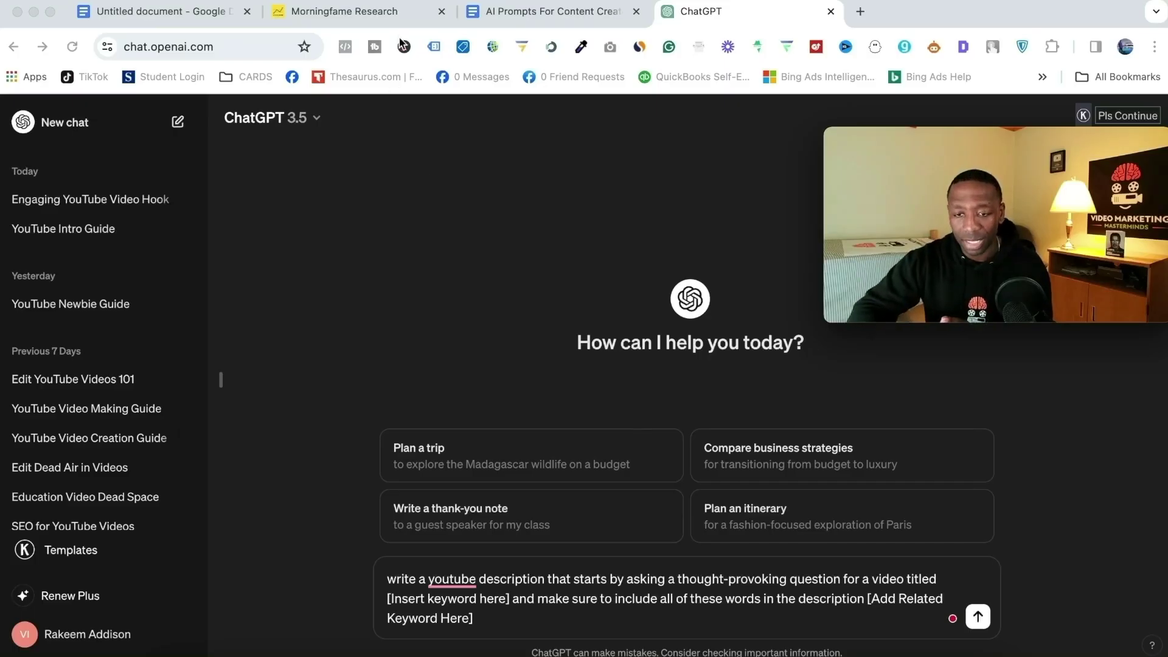
click(404, 12)
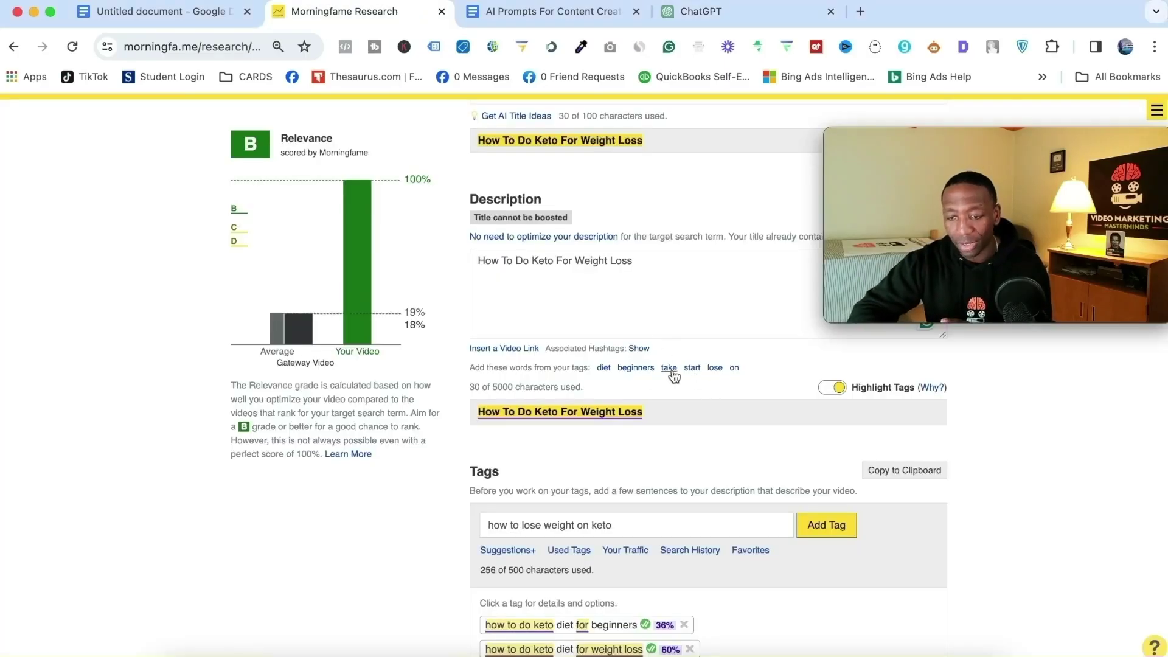
scroll(572, 158, up, 3)
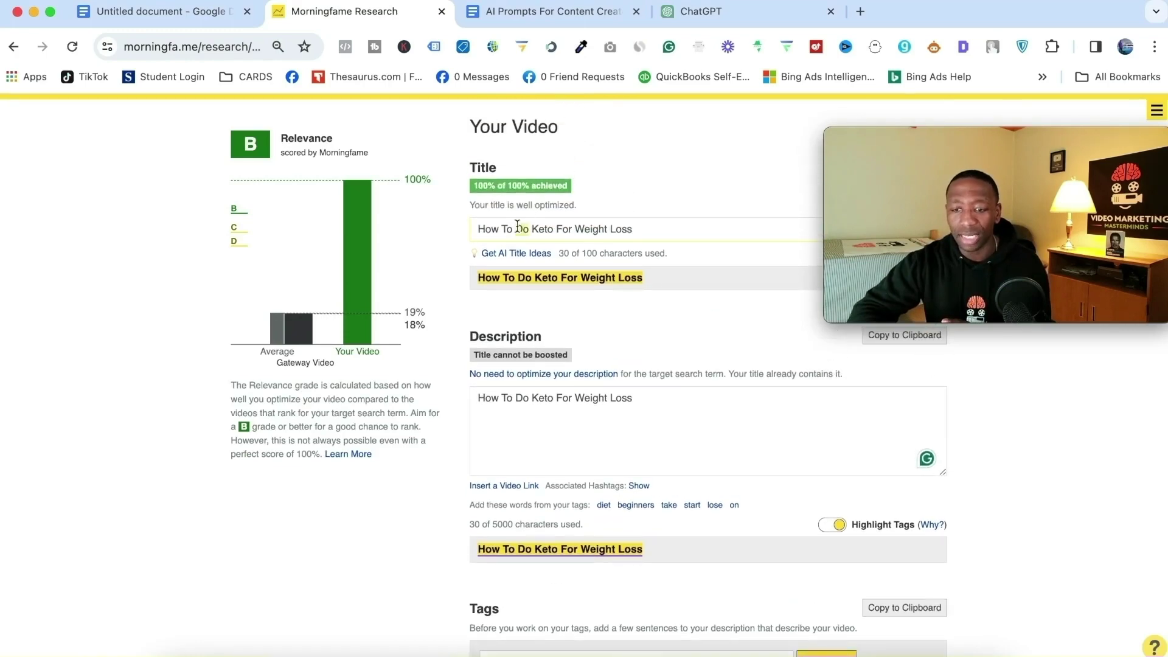
key(super+4)
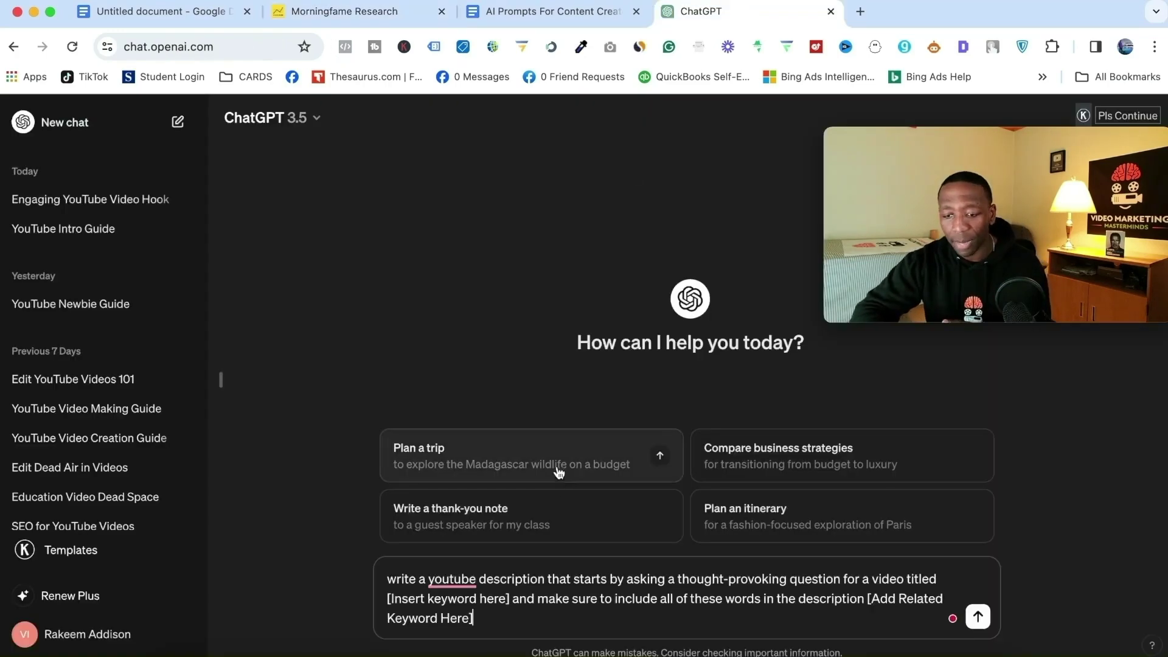
drag(511, 598, 362, 599)
text(How To Do Keto For Weight Loss)
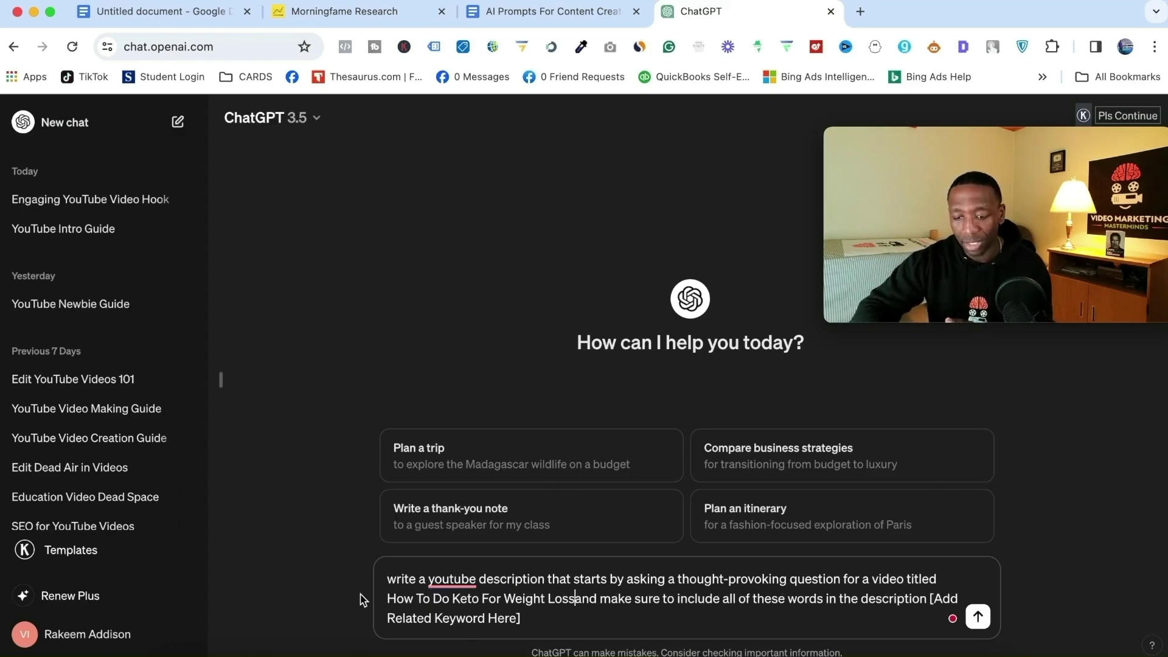
Step: Replace the related-keyword placeholder with Morningfame's missing tag words "diet beginners take start lose on" in quotation marks and send the ChatGPT prompt
click(407, 11)
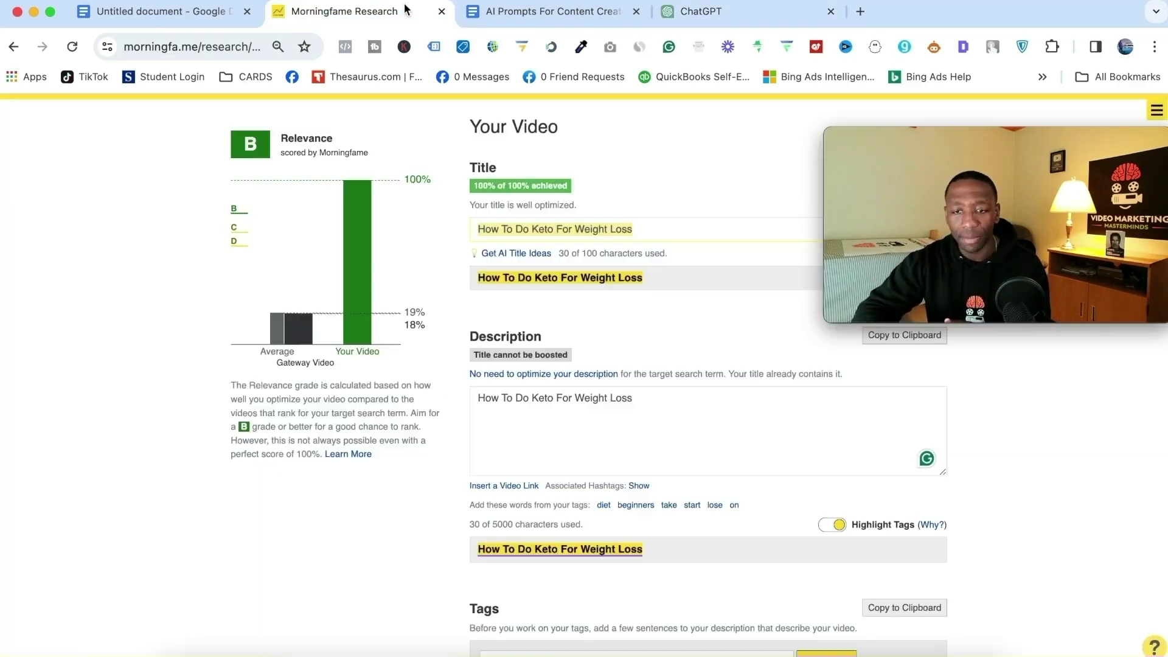
scroll(754, 353, down, 3)
drag(759, 412, 598, 406)
key(ctrl+c)
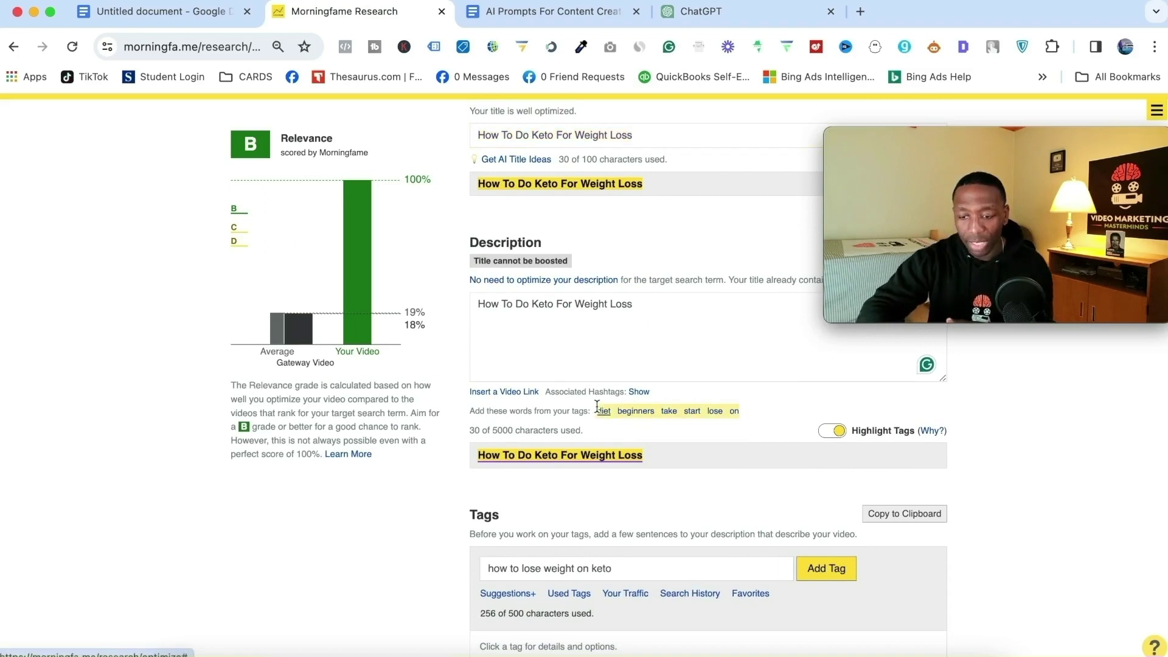
click(724, 12)
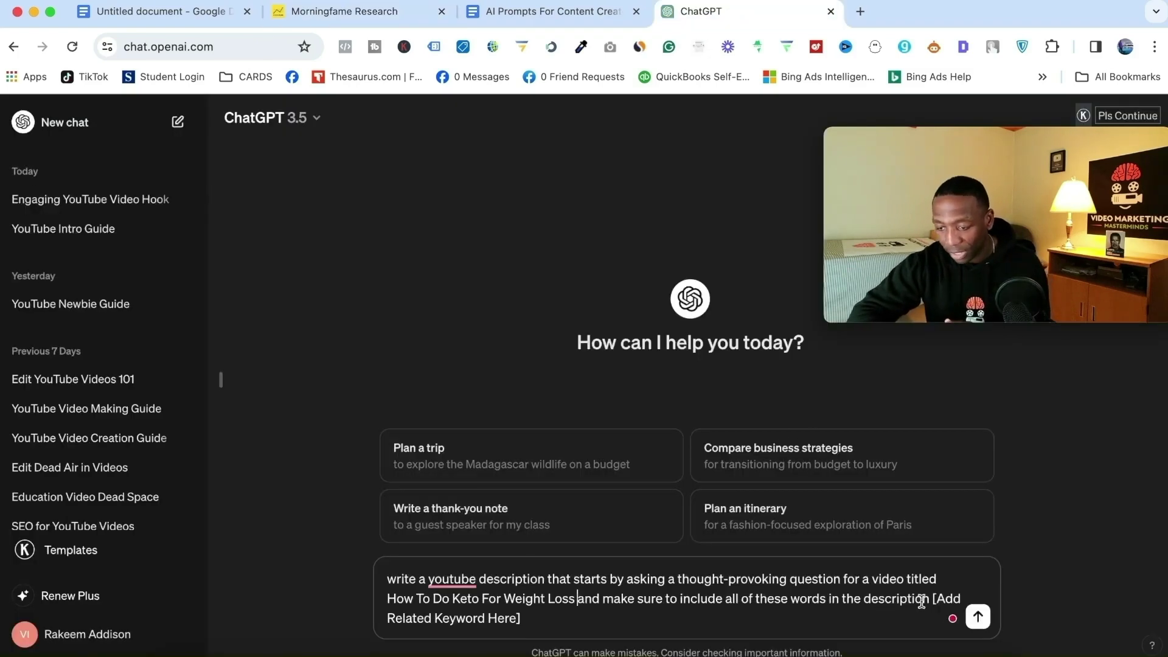
drag(933, 599, 974, 622)
key(ctrl+v)
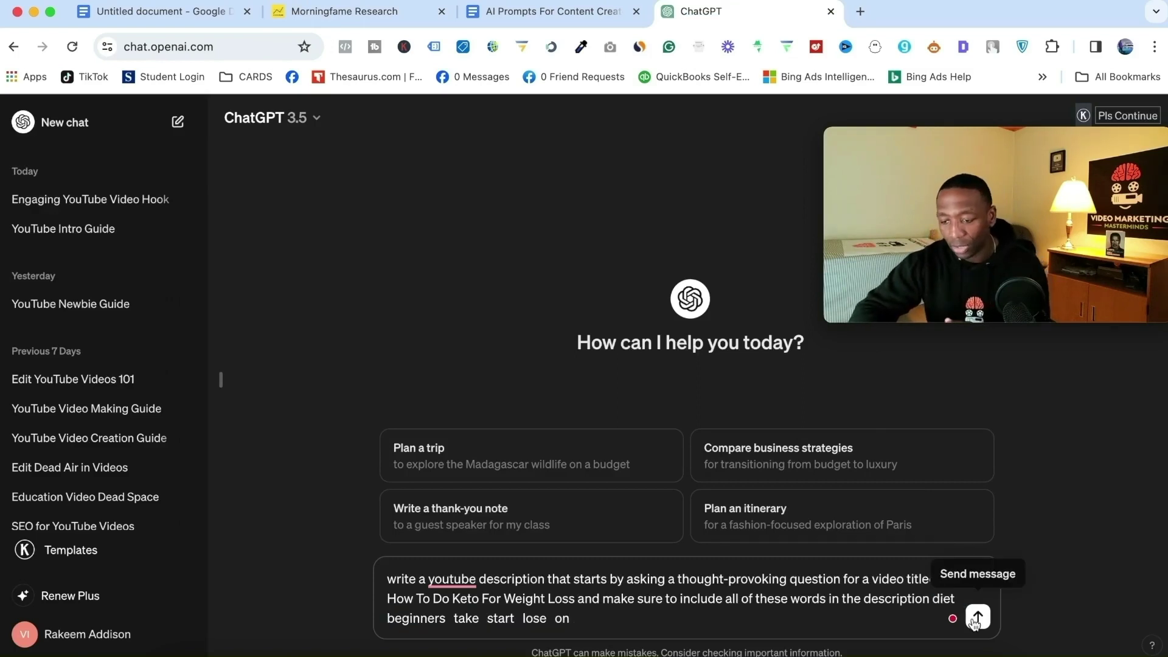
text(")
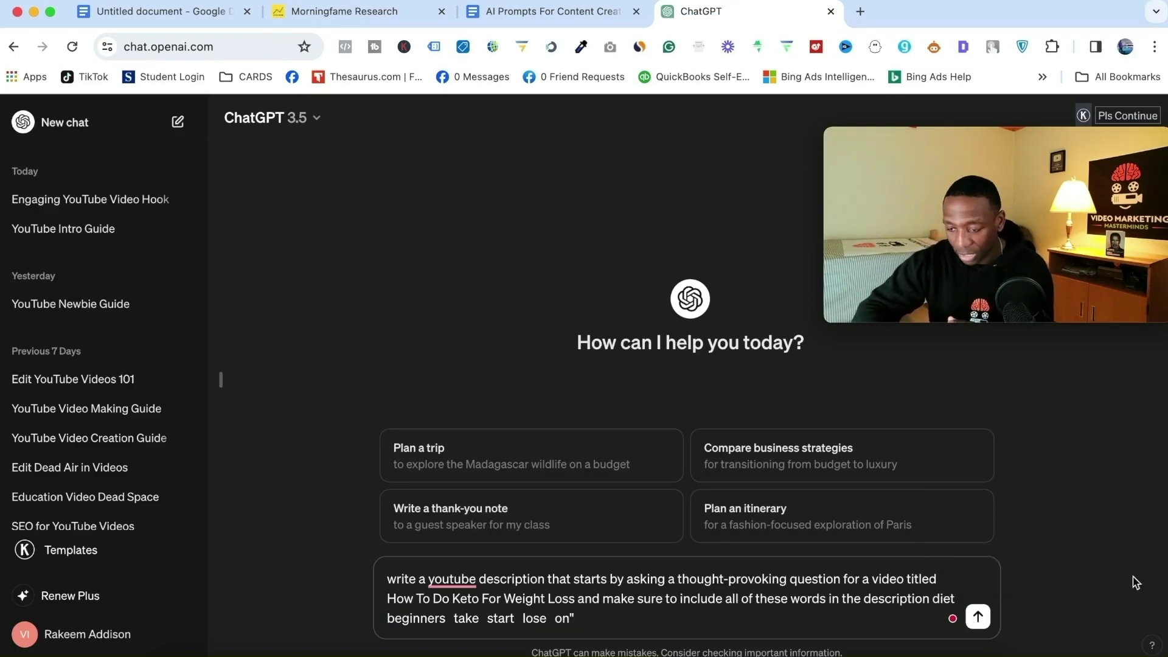
click(932, 600)
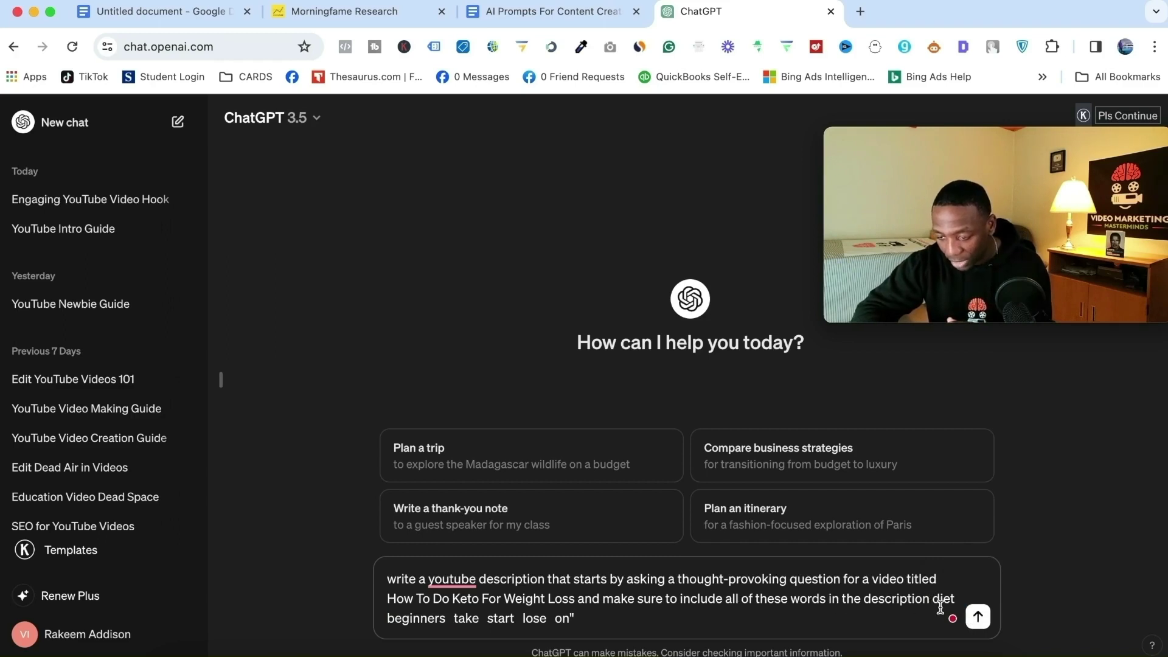
text(")
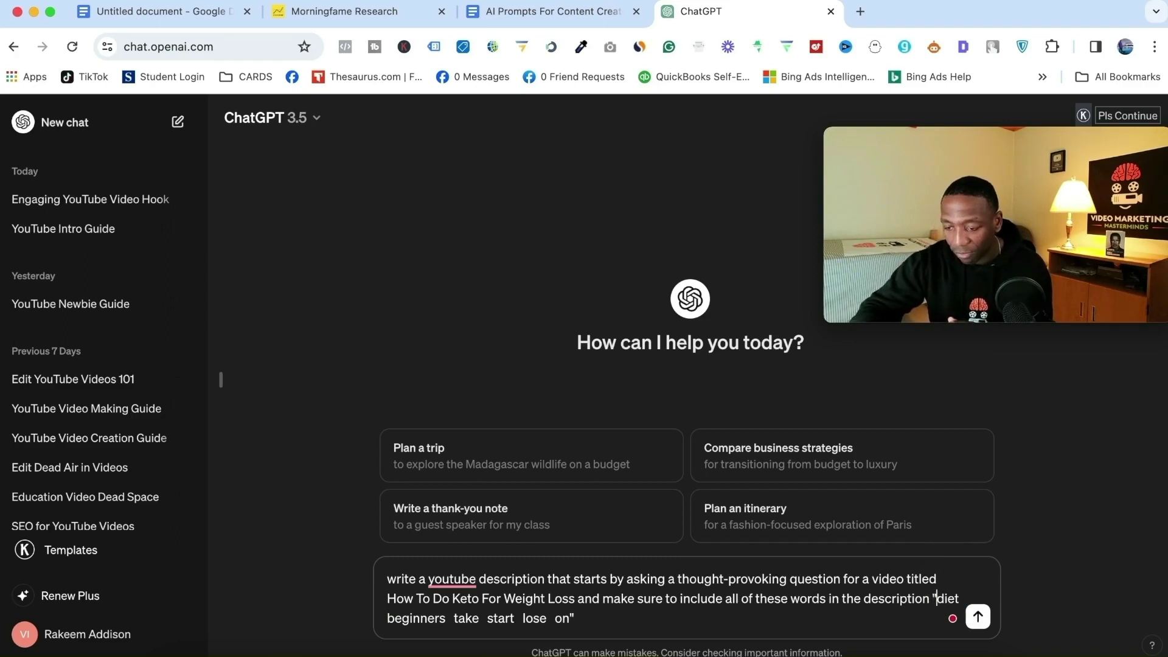
click(978, 618)
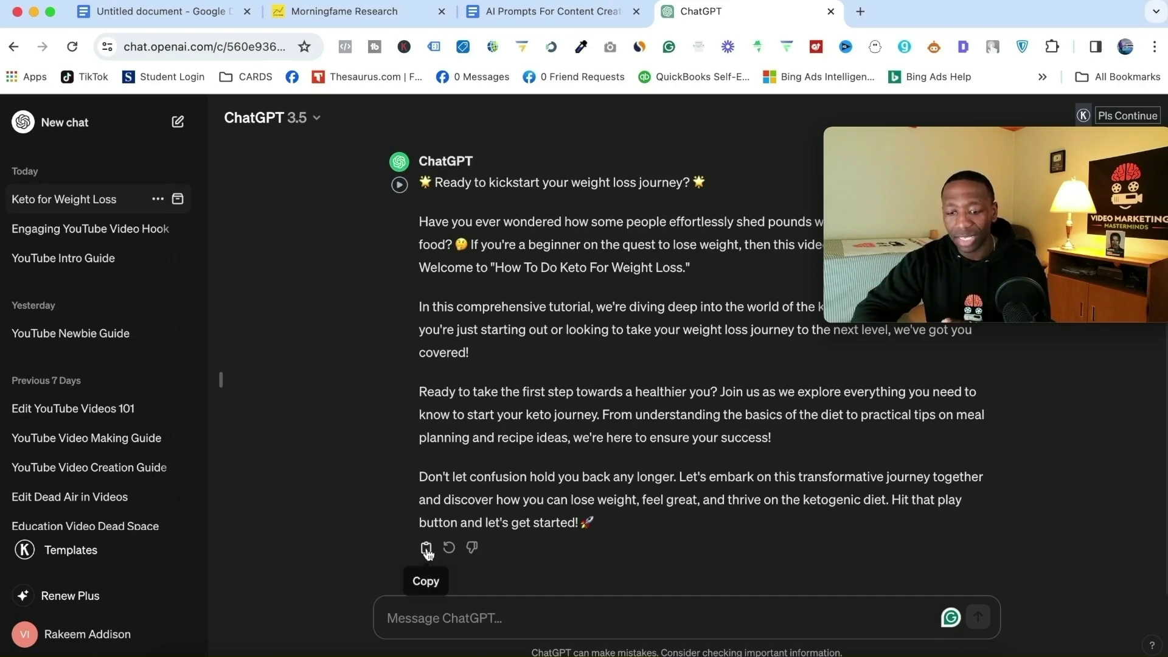
Step: Copy ChatGPT's generated description and paste it as a new paragraph below the title line in Morningfame's description
click(425, 549)
key(ctrl+shift+Tab)
key(ctrl+shift+Tab)
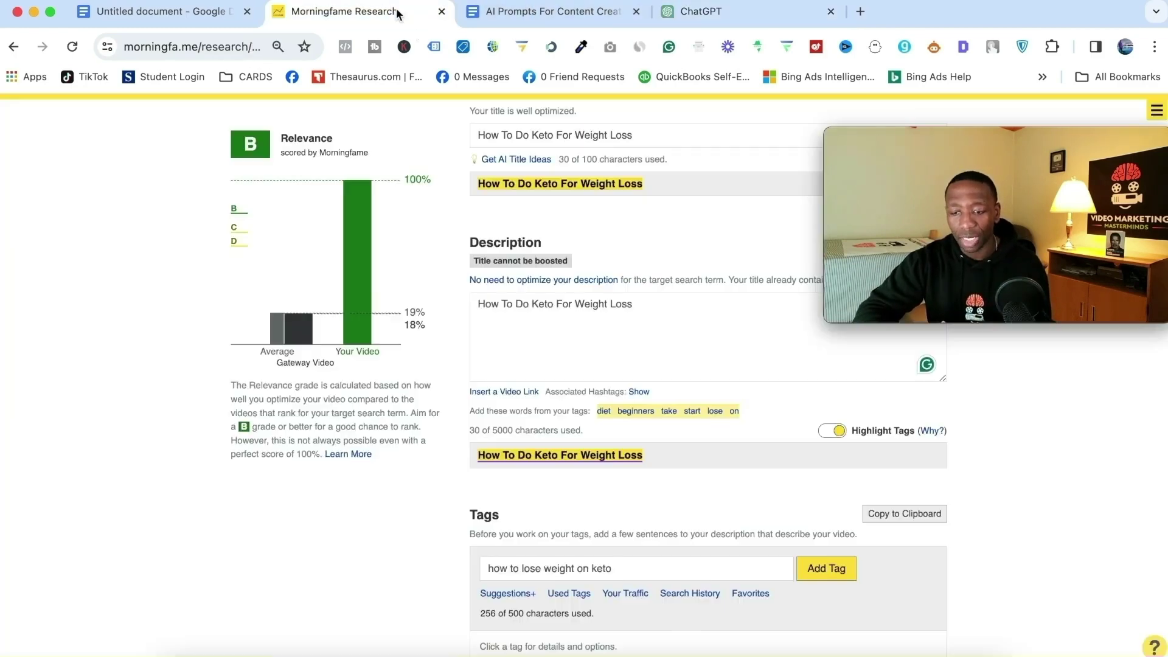
key(Return)
key(Return)
key(ctrl+v)
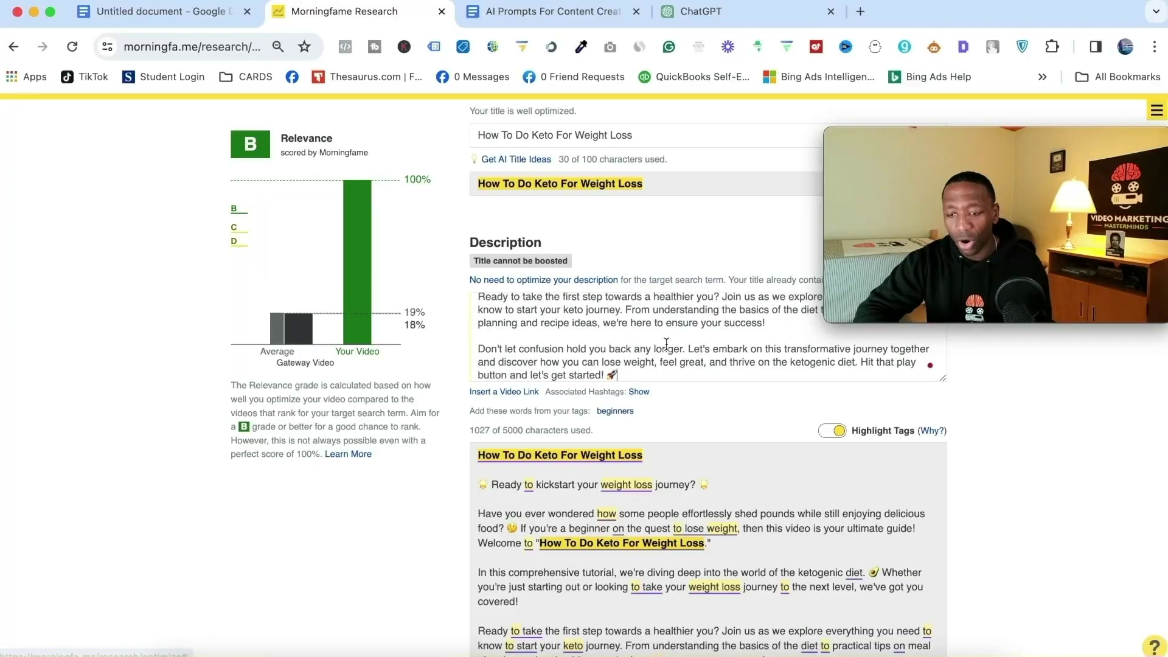
scroll(805, 323, up, 5)
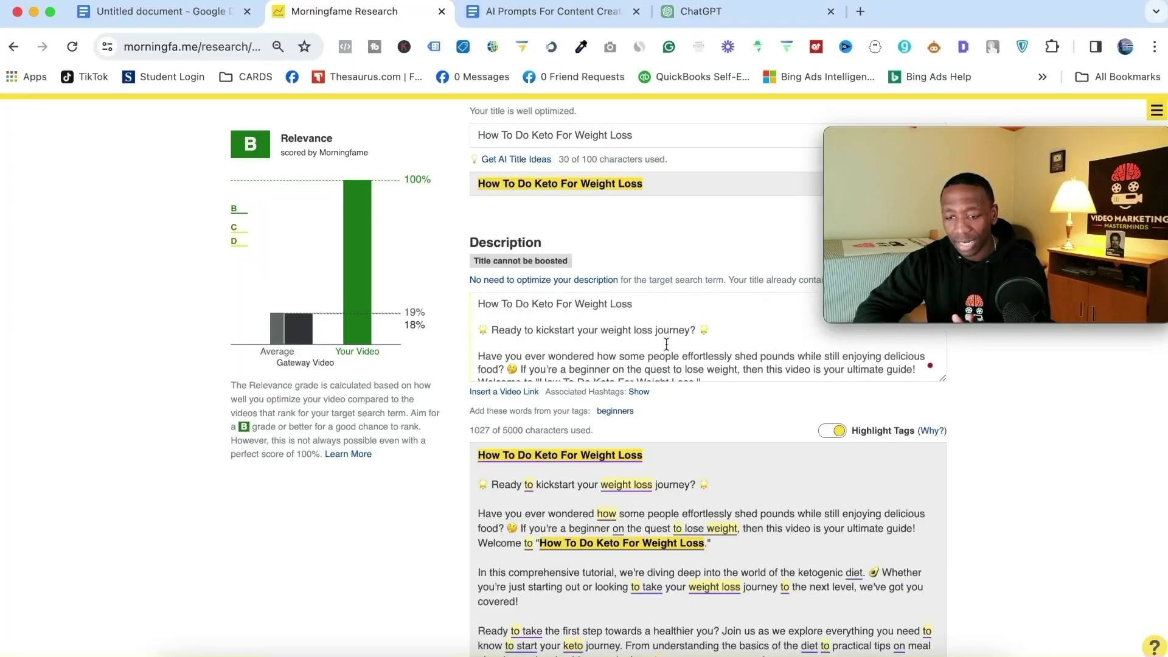
Step: Try the missing tag word "beginners" after the welcome sentence in the description and delete it again
scroll(648, 352, down, 2)
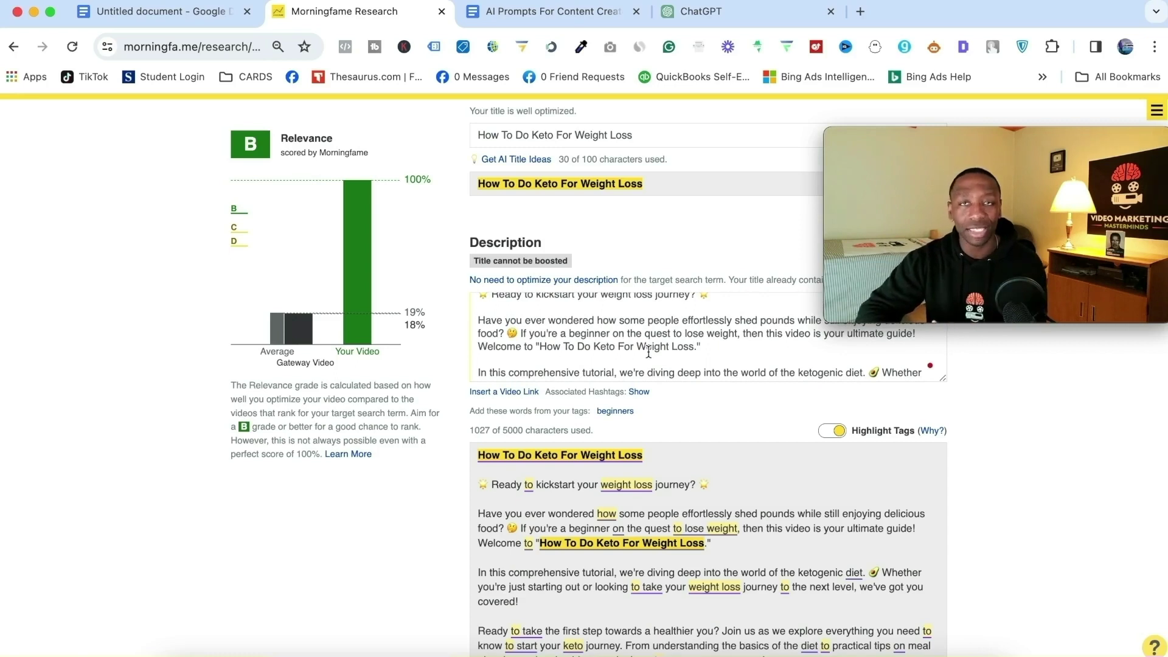
click(743, 352)
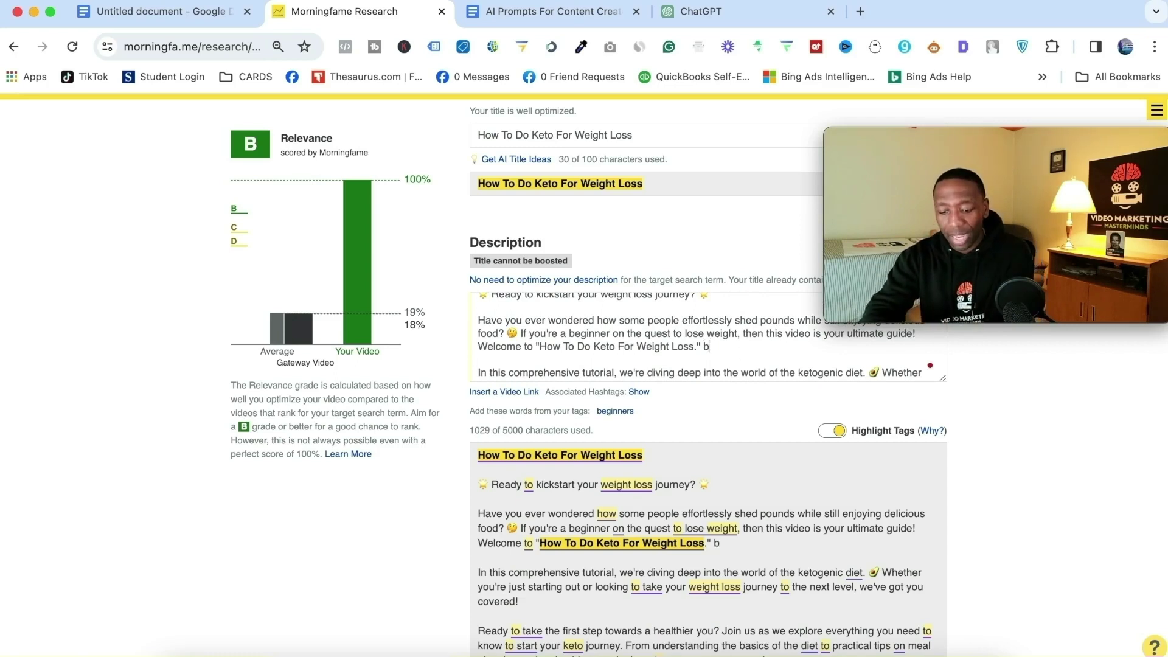
text(beginners)
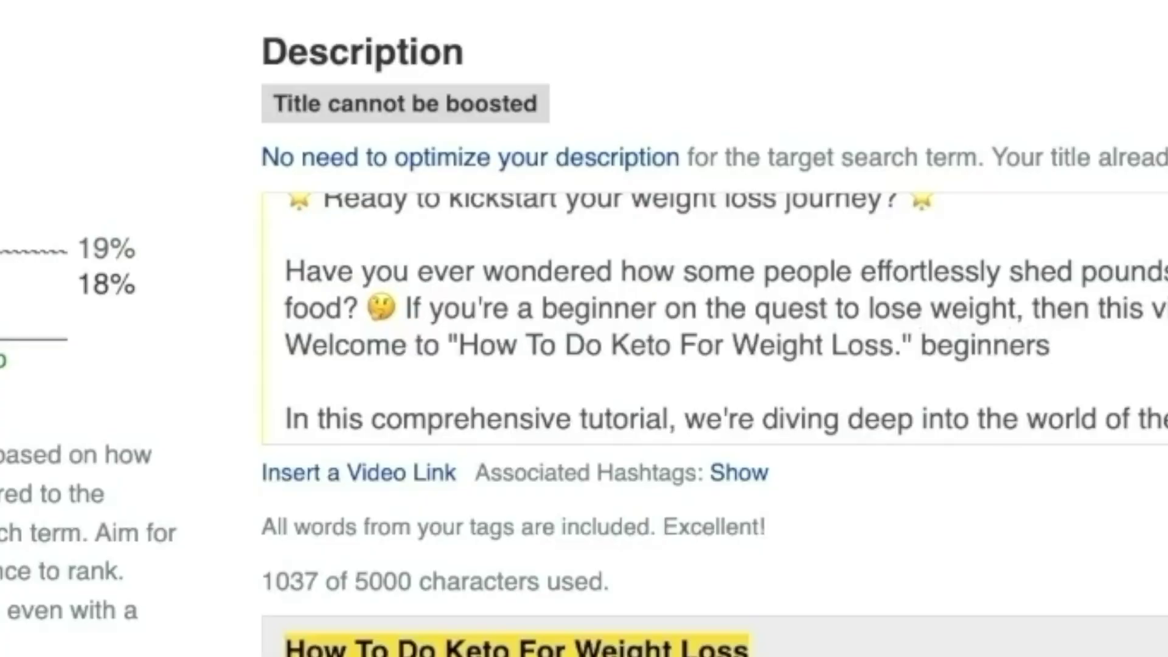
key(BackSpace)
key(BackSpace)
key(BackSpace)
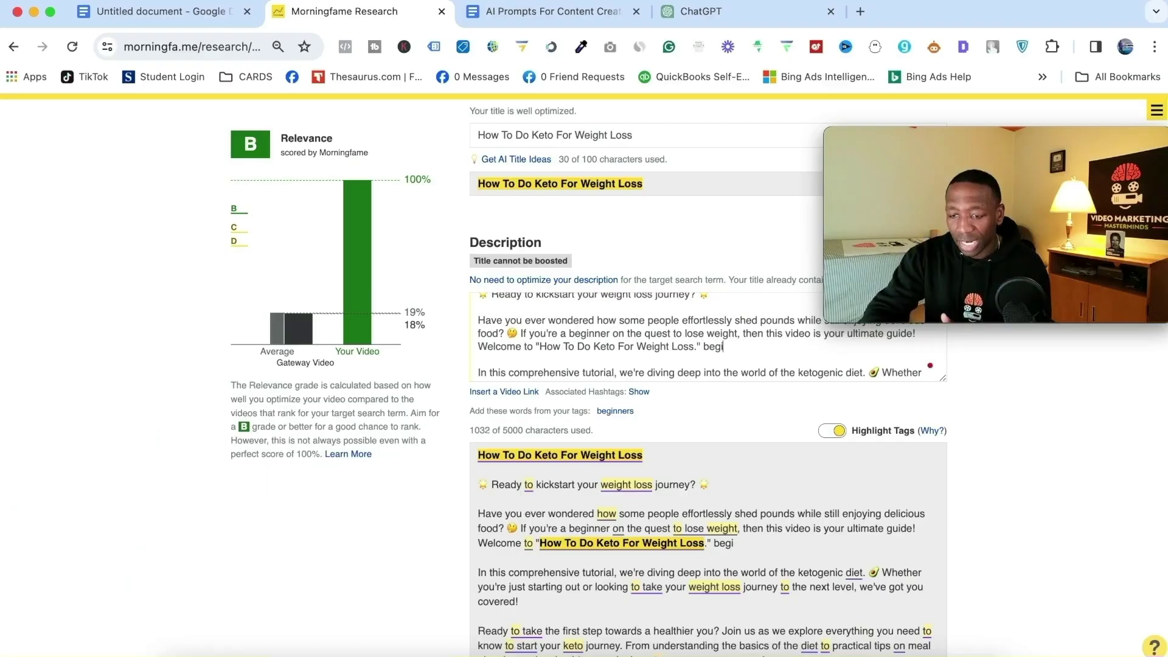
key(BackSpace)
key(BackSpace)
key(BackSpace)
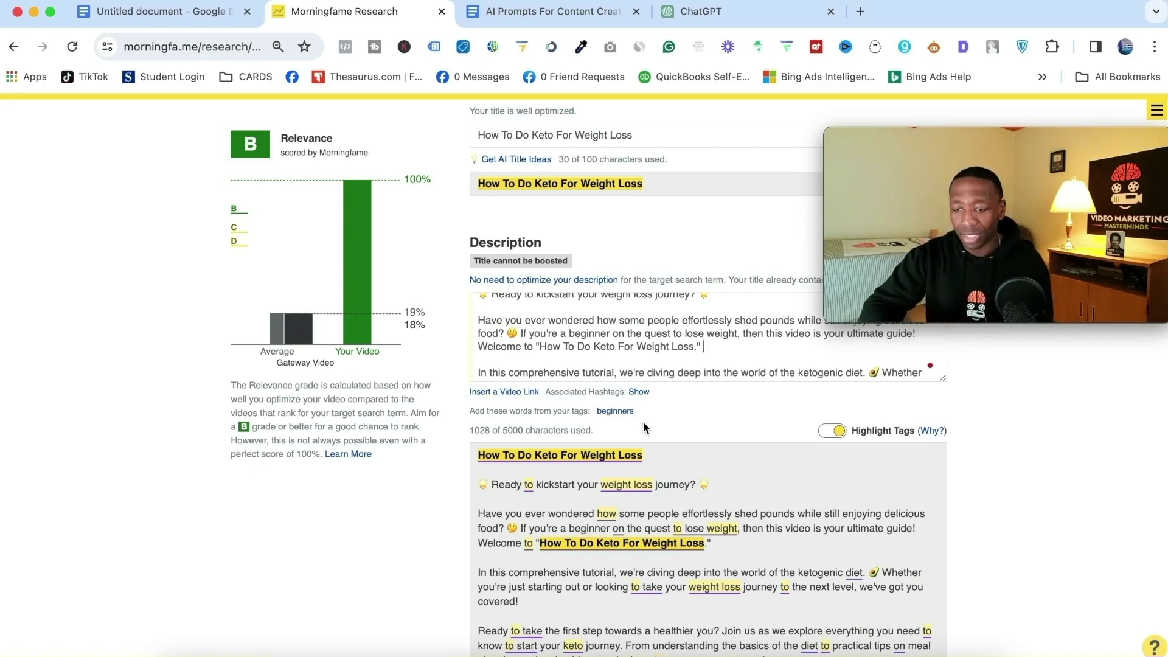
Step: Copy the video title "How To Do Keto For Weight Loss" as a separate paragraph at the end of the description
click(563, 129)
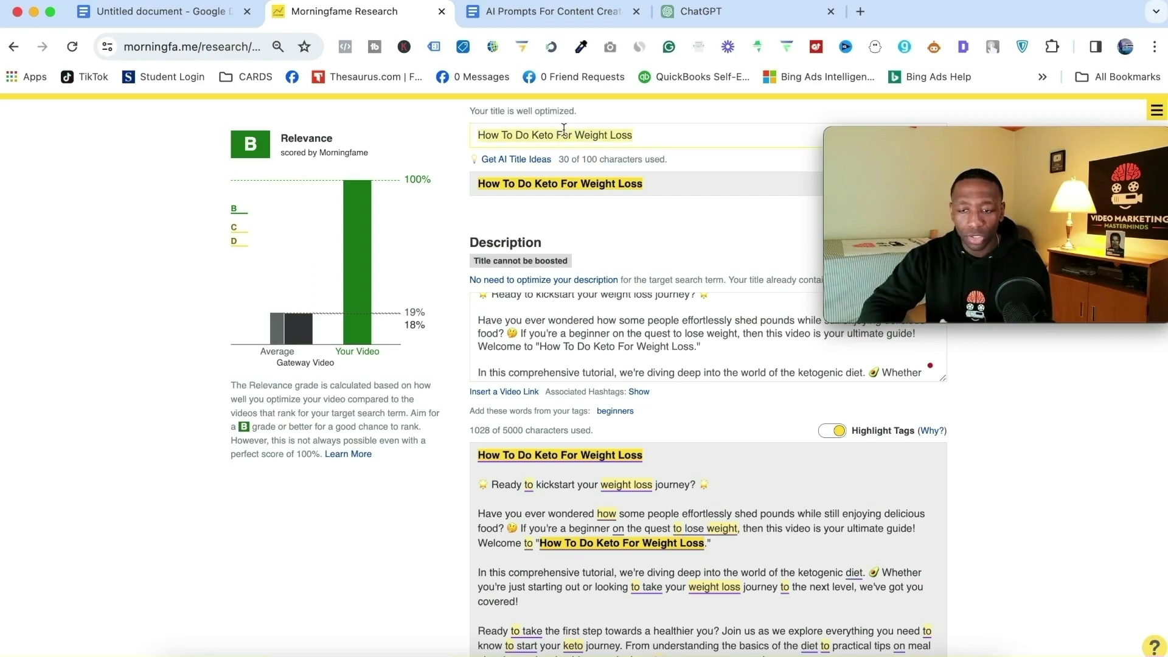
scroll(684, 344, down, 10)
click(678, 371)
key(Return)
key(Return)
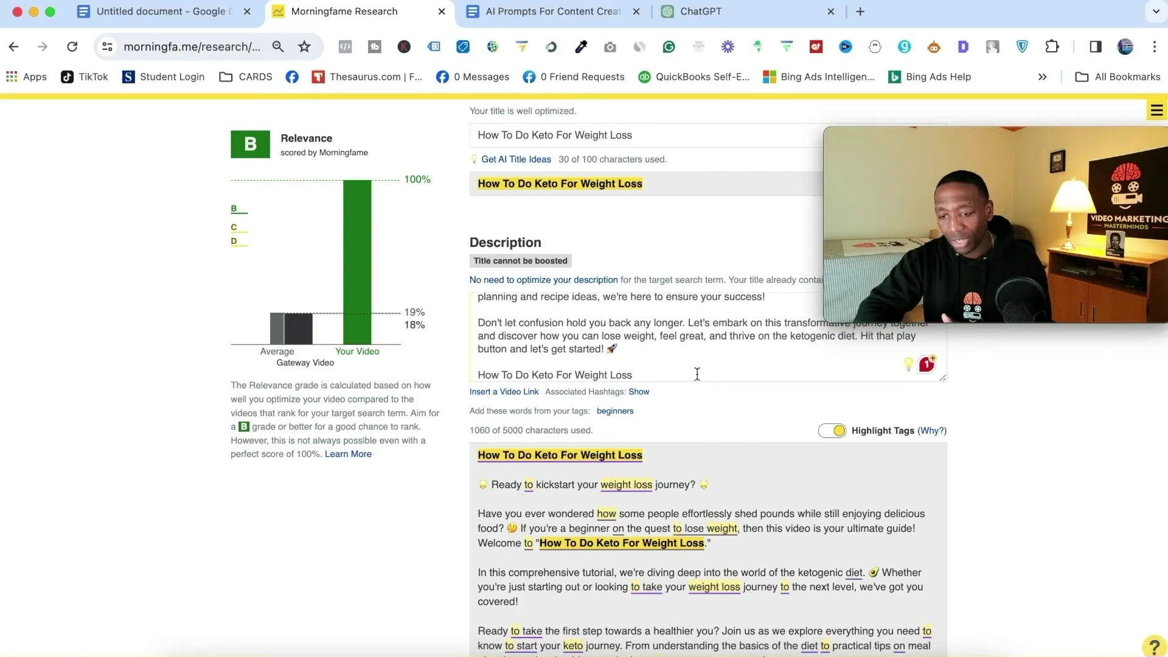
Step: Show the associated hashtags and add #Keto in a new paragraph at the end of the description
scroll(668, 364, down, 1)
key(Return)
key(Return)
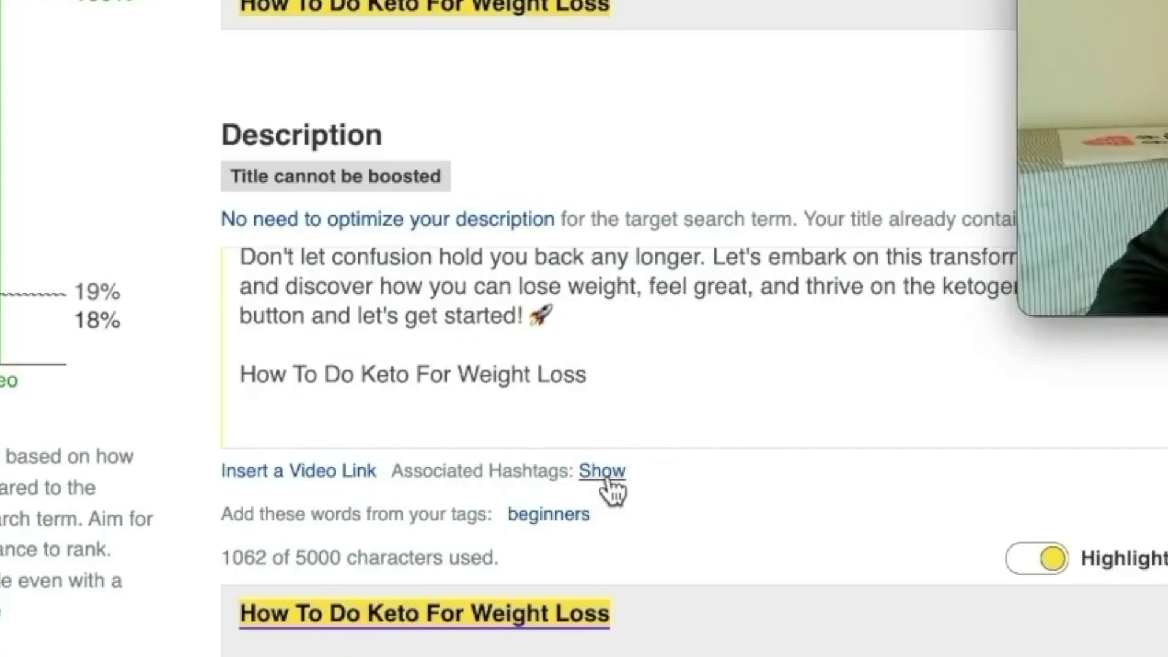
click(613, 477)
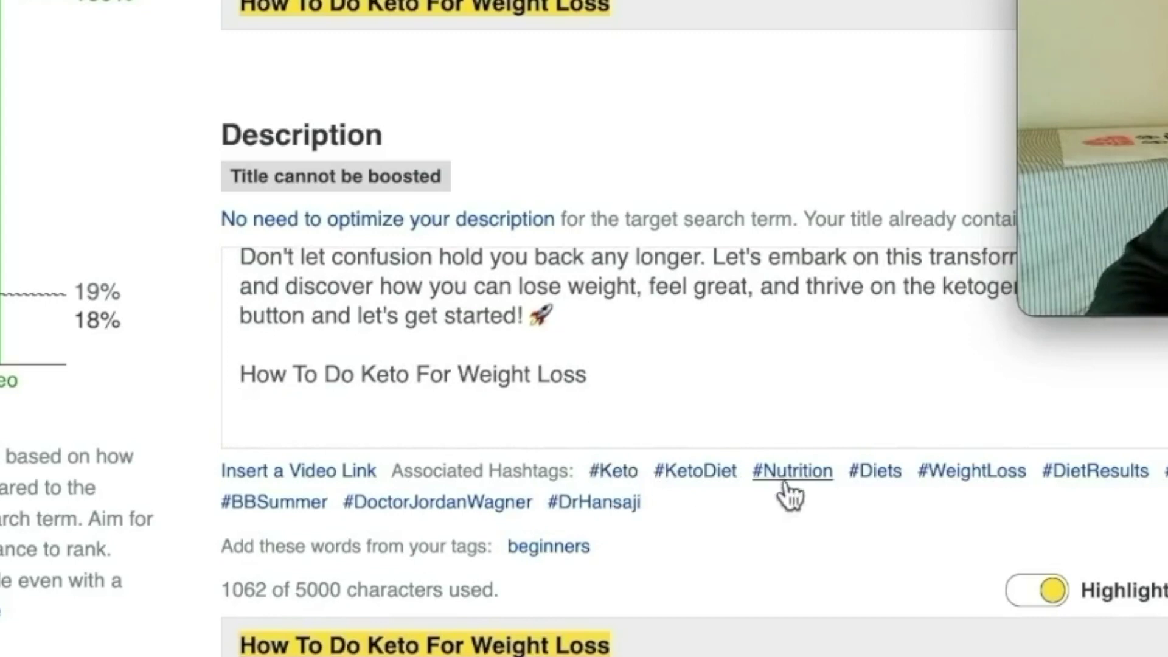
click(616, 478)
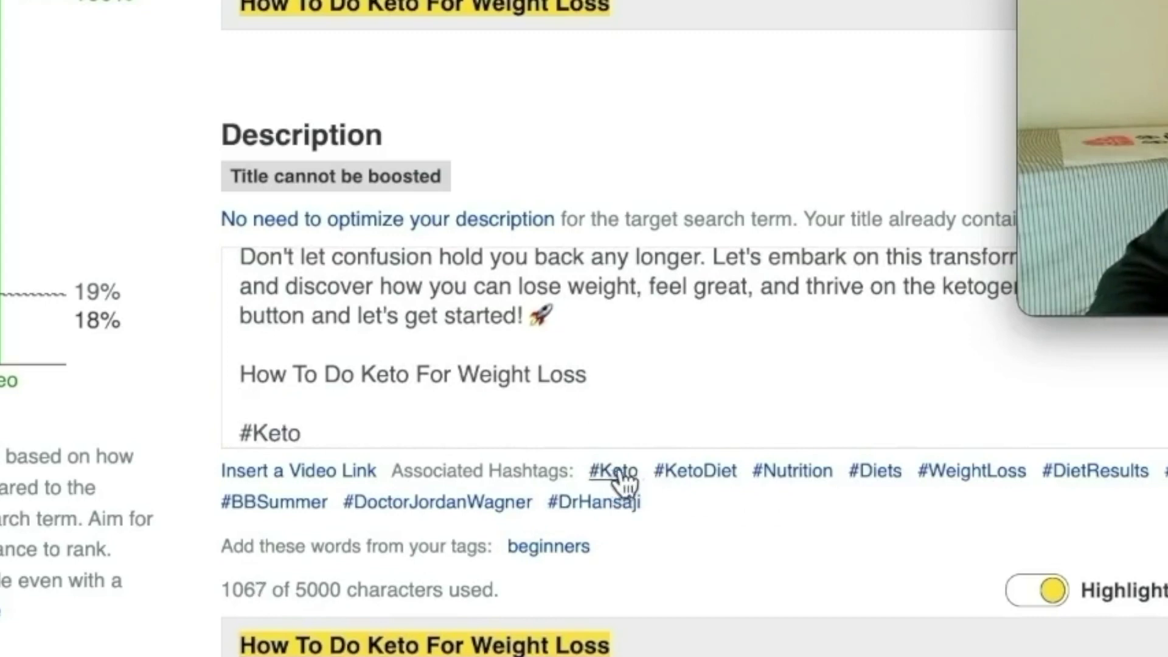
Step: Add the associated hashtags #WeightLoss and #KetoDiet after #Keto at the end of the description
click(973, 479)
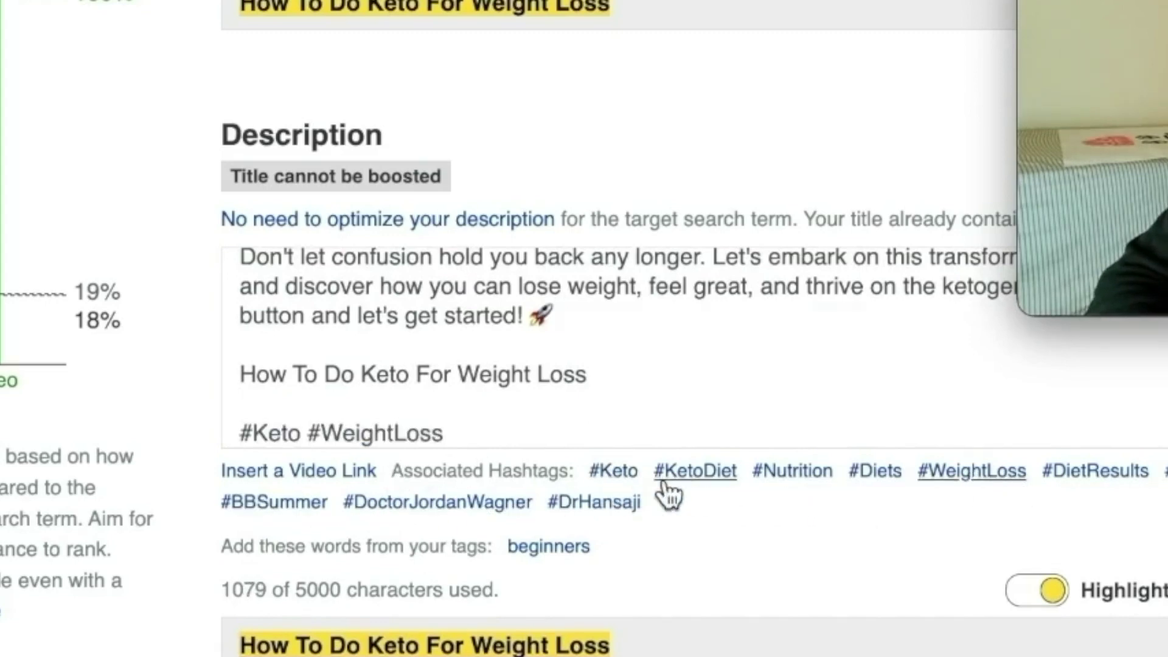
click(708, 485)
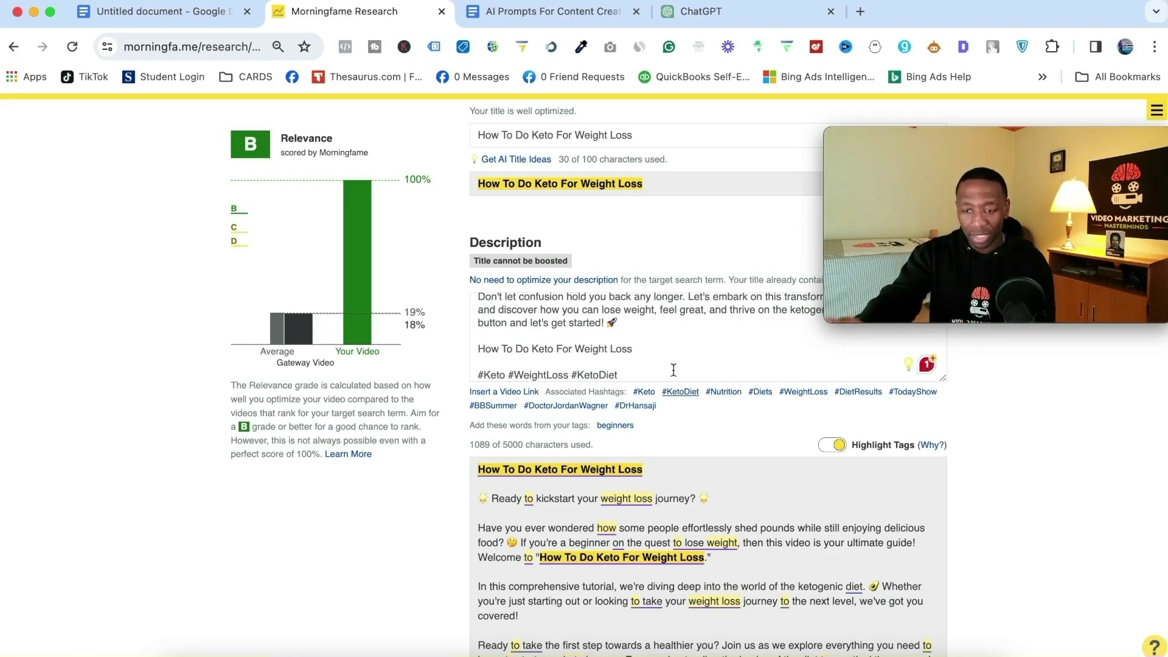
scroll(674, 370, up, 10)
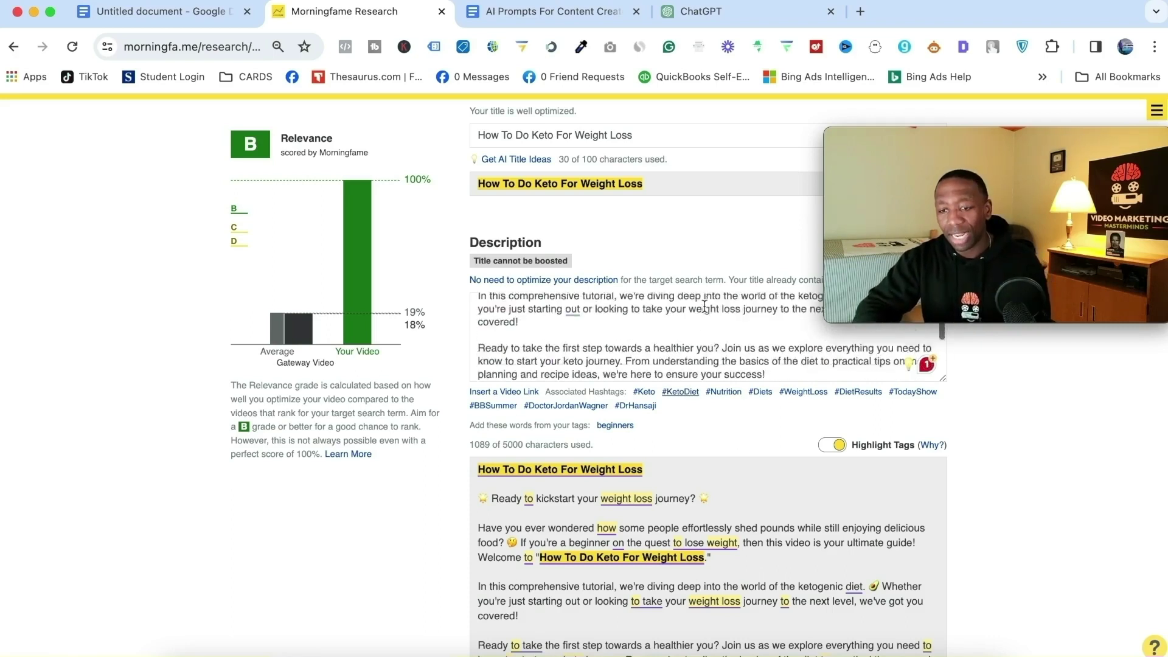
Step: Generate AI title ideas for the video title in Morningfame and review the suggestions
mouse_move(1141, 146)
drag(1141, 146, 1134, 504)
scroll(791, 274, up, 1)
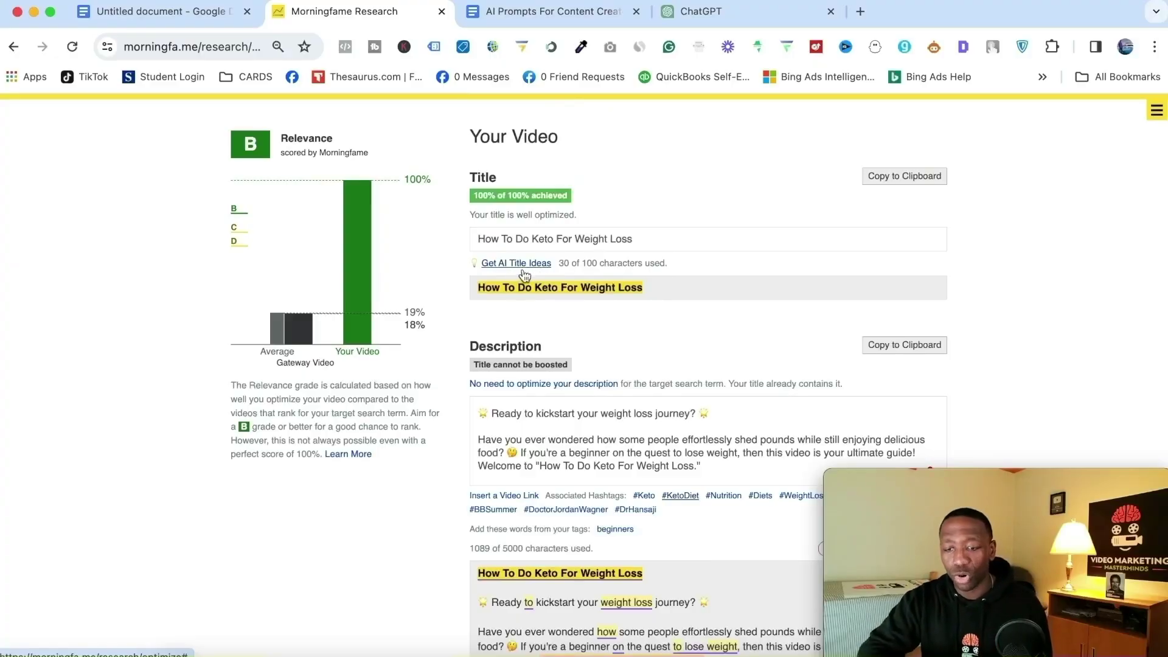
click(508, 266)
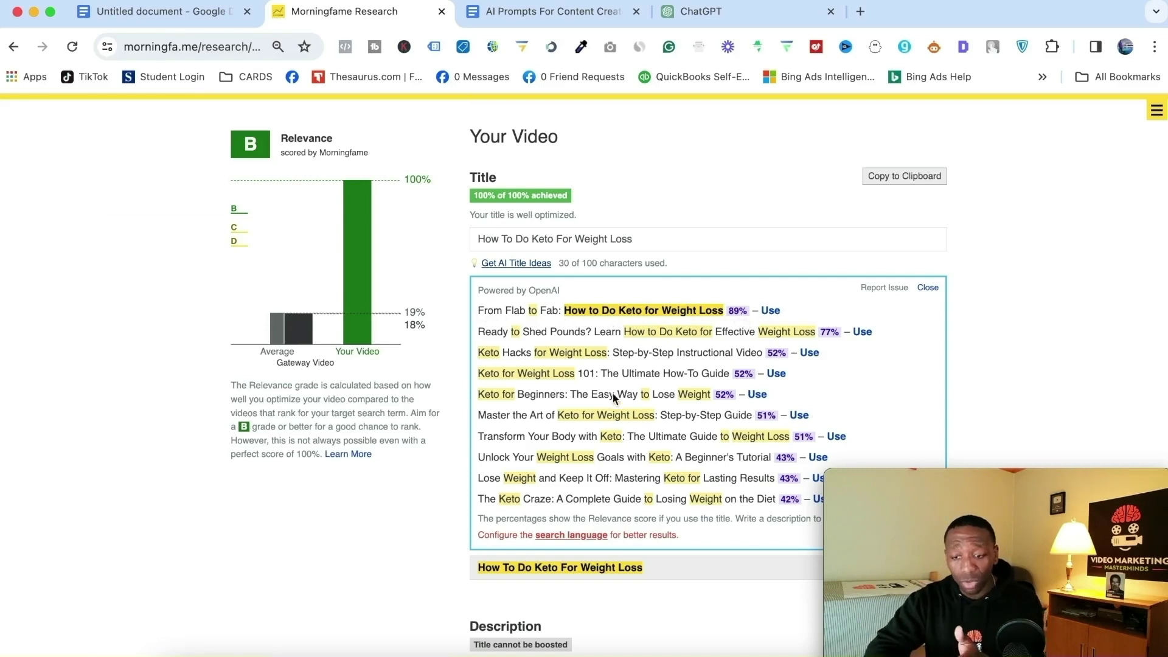
scroll(619, 413, down, 2)
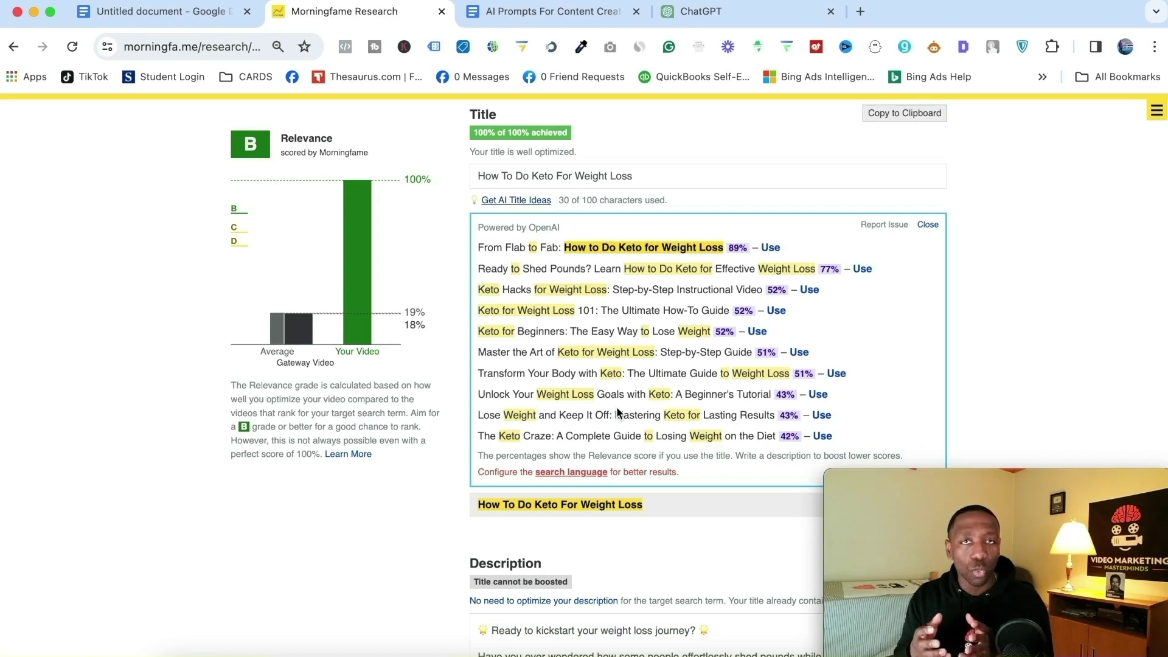
Step: Copy the "Keyword First Title + Clickworthy Parenthesis" prompt from the AI Prompts For Content Creators document into a new ChatGPT message
click(528, 13)
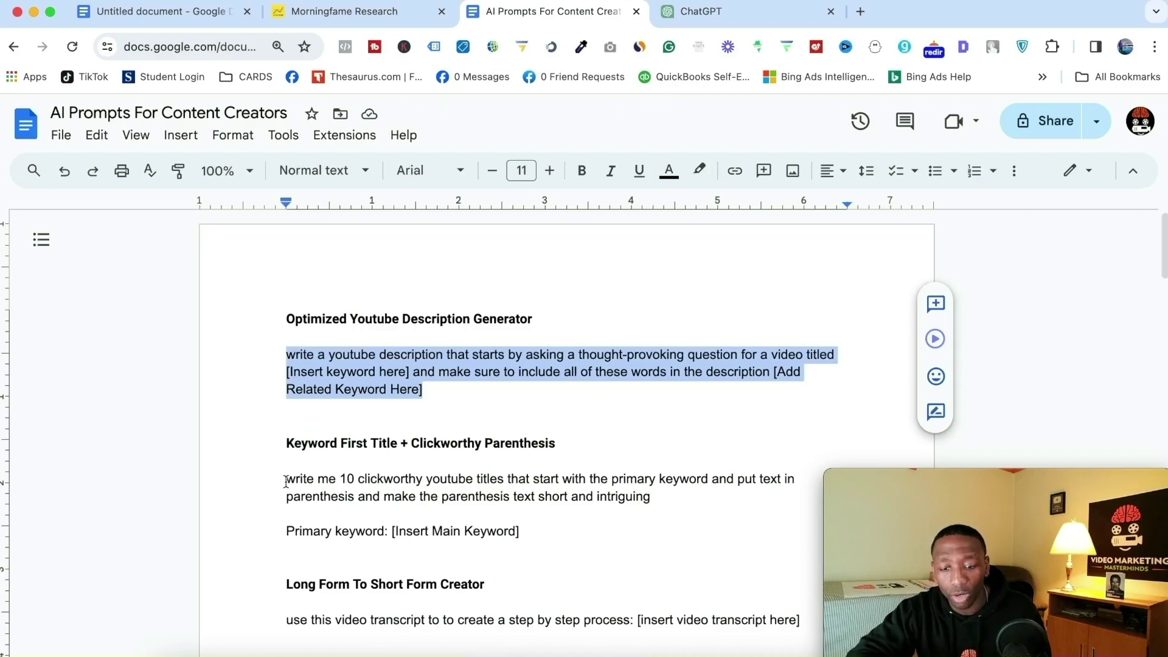
drag(287, 480, 518, 531)
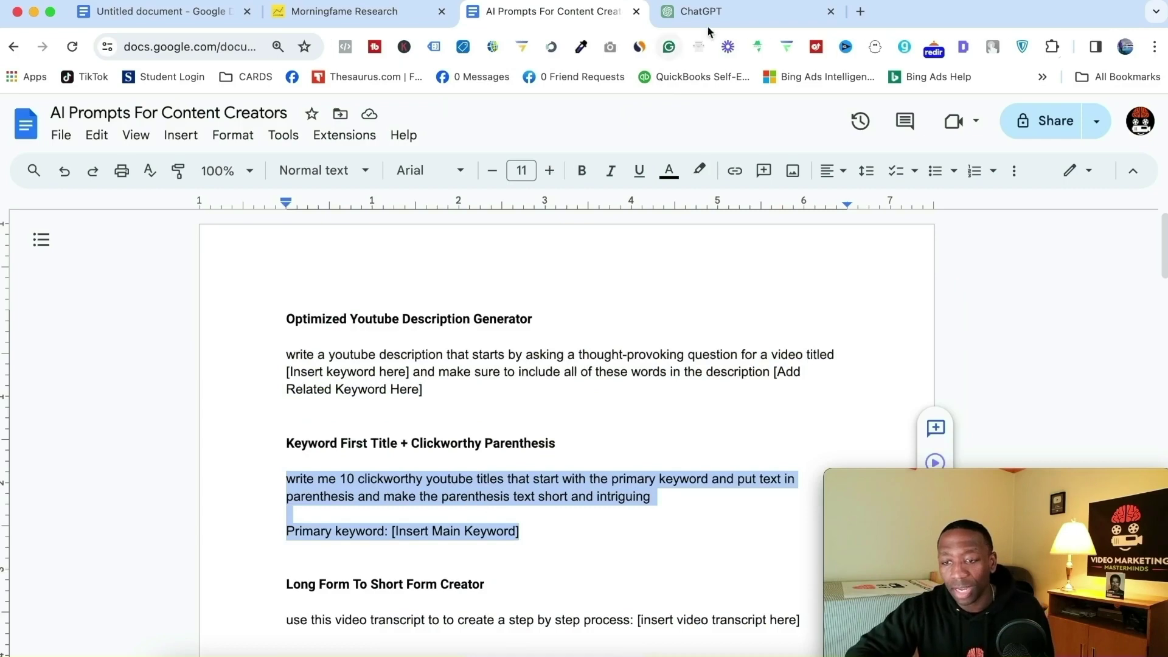
click(725, 19)
click(433, 619)
text(write me 10 clickworthy youtube titles that start with the primary keyword and end with a parenthesis and make the parenthesis text short and intriguing  Primary keyword: [Insert Main Keyword])
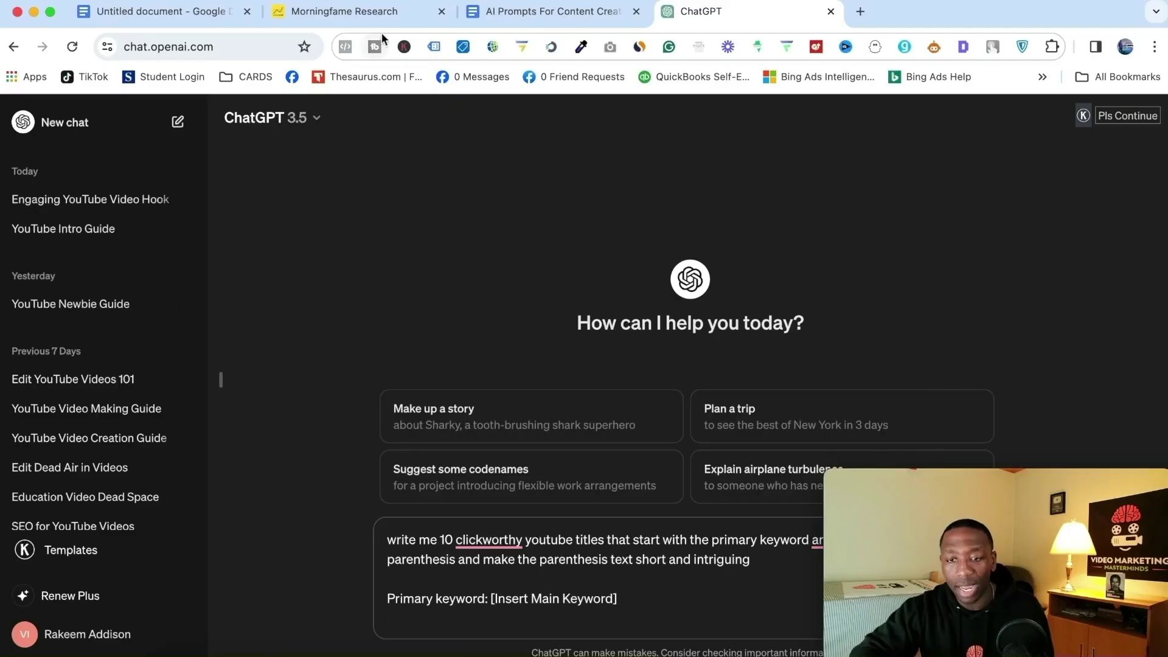
Step: Replace the prompt's main keyword placeholder with Morningfame's video title "How To Do Keto For Weight Loss"
click(388, 19)
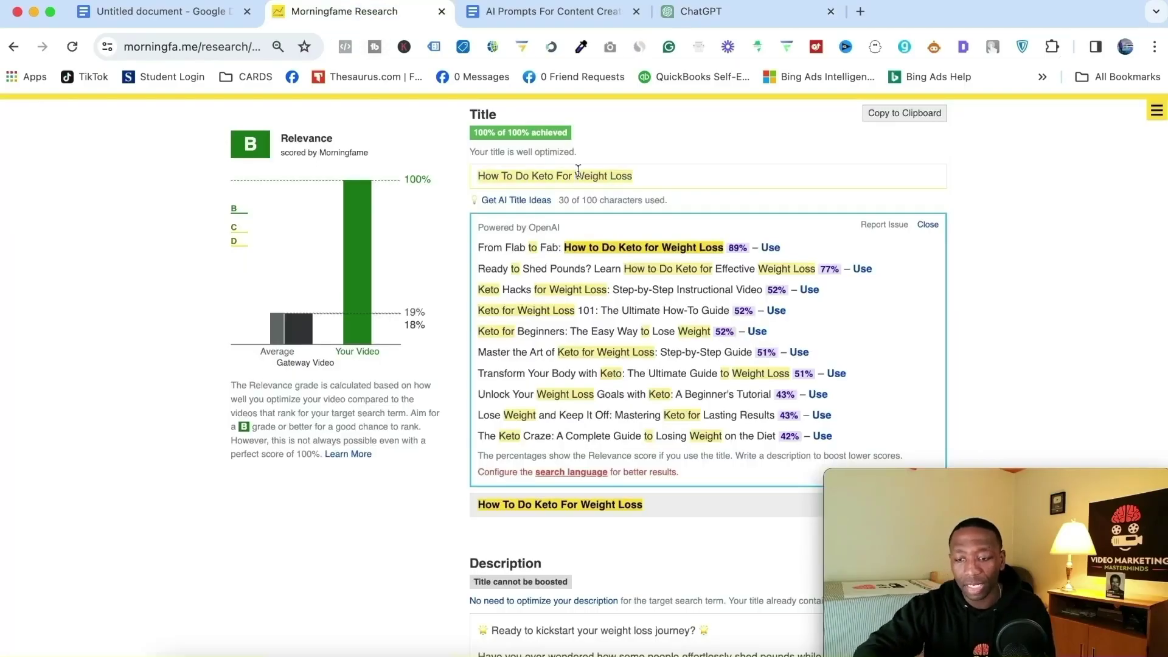
click(700, 11)
drag(628, 596, 491, 598)
text(How To Do Keto For Weight Loss)
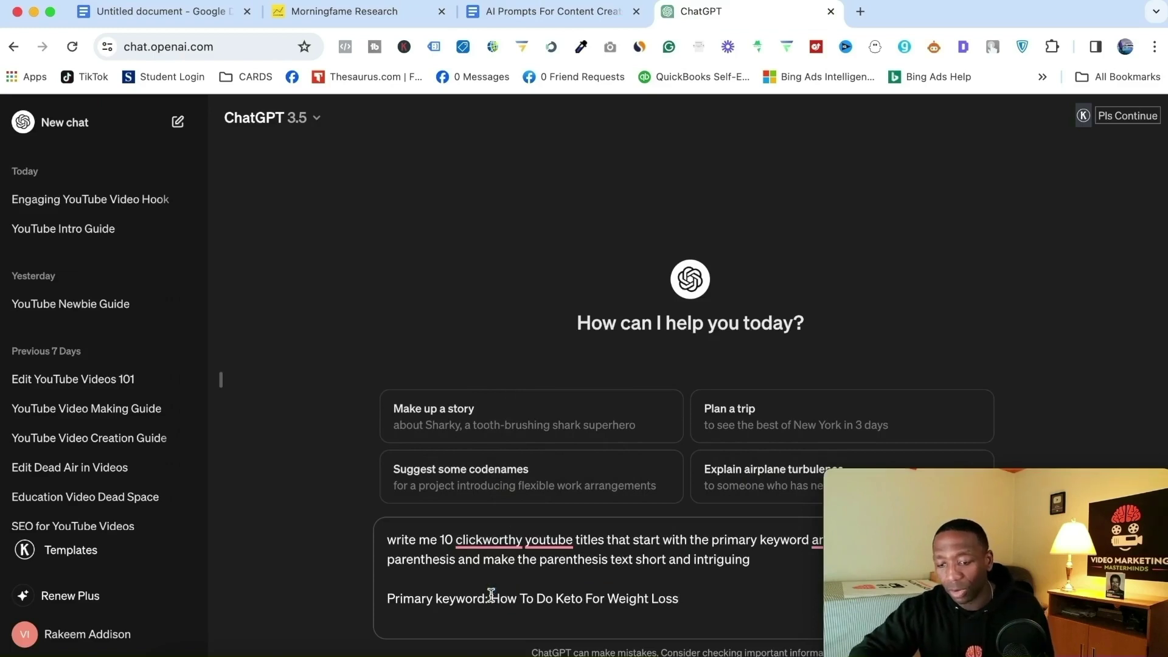
Step: Send the title prompt to ChatGPT and follow up with "give me 10 more"
key(Return)
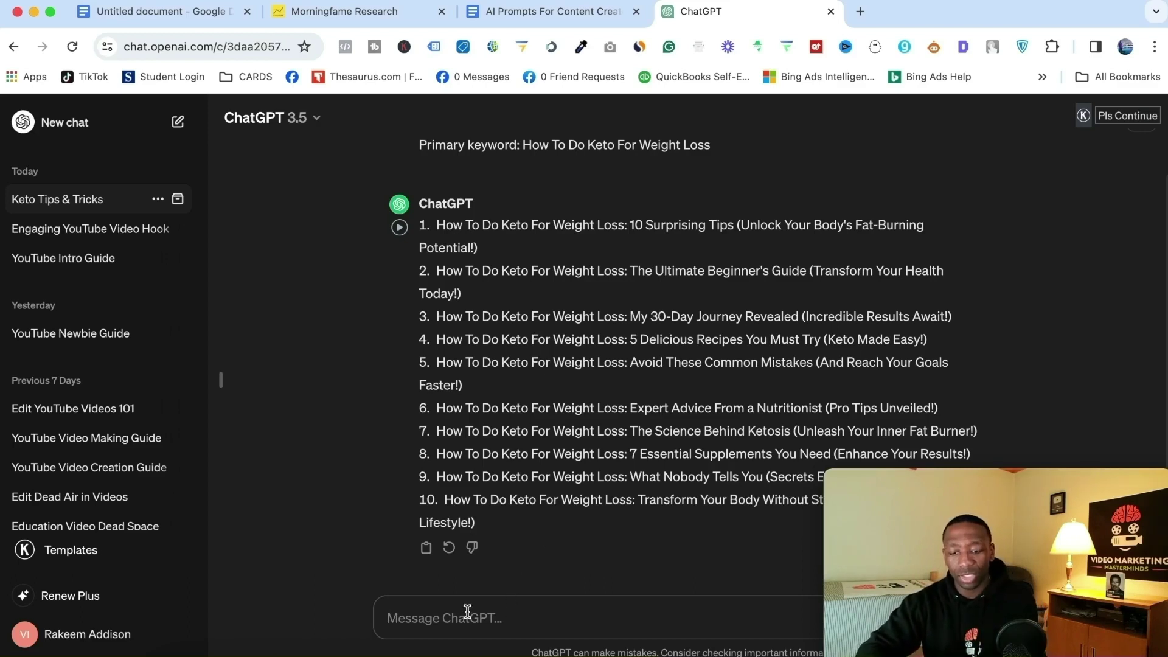
text(give me 10 more)
key(Return)
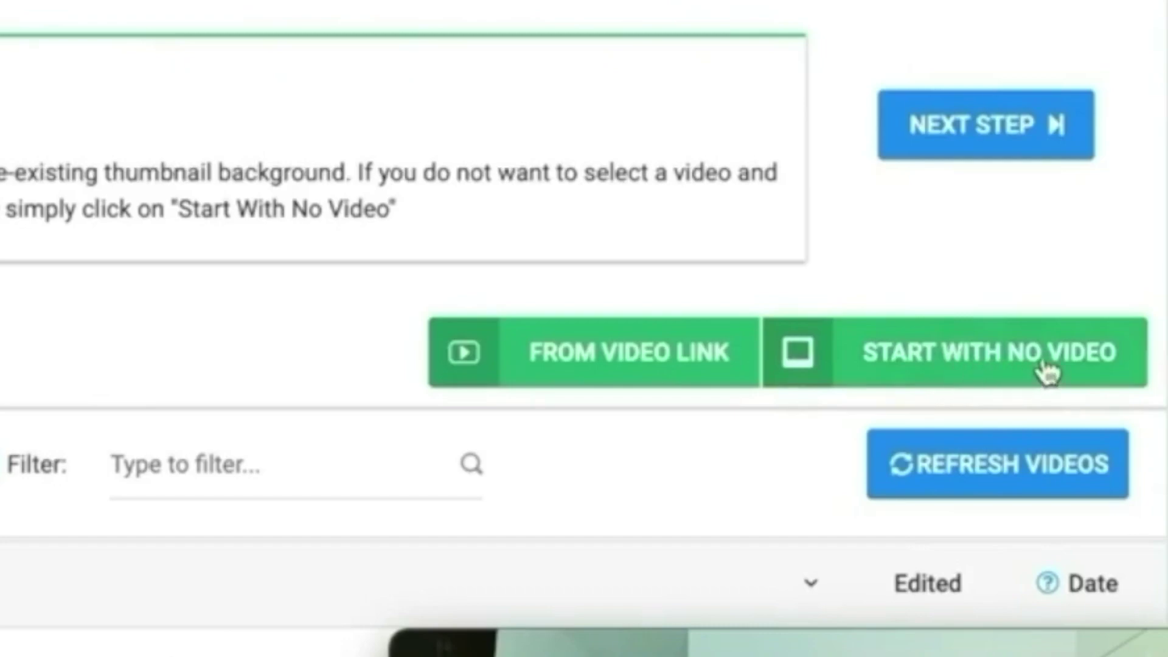
Step: In Thumbnail Blaster, start a thumbnail with no video and create a blank 1280 by 720 canvas from scratch
click(1040, 359)
scroll(137, 530, down, 8)
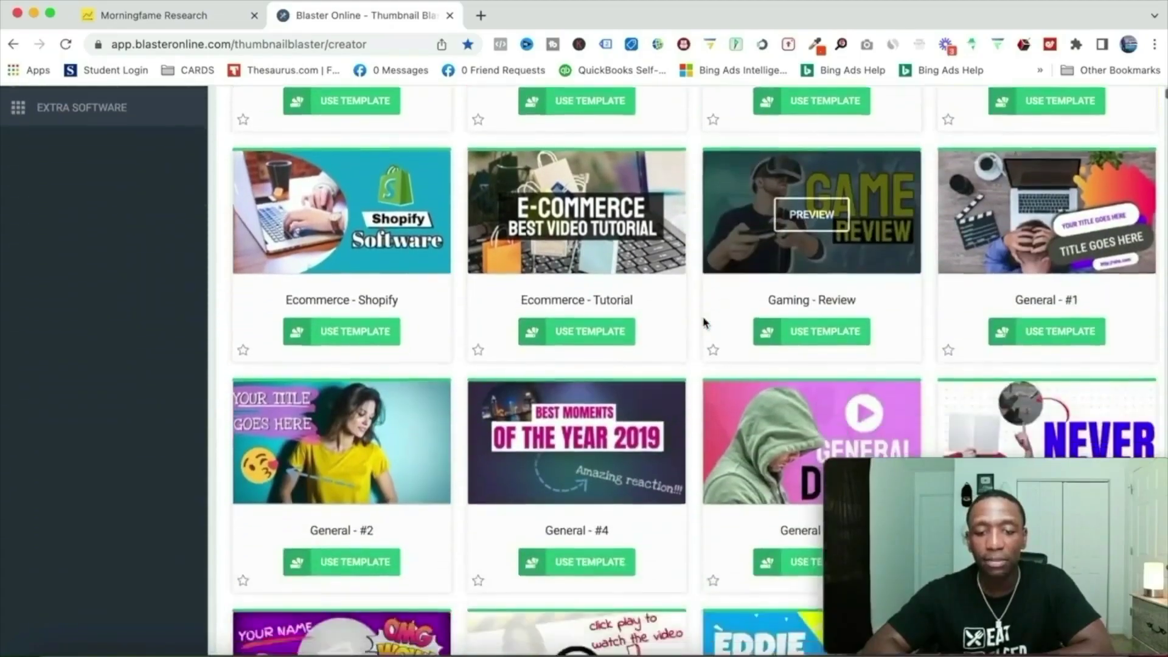
scroll(703, 323, down, 9)
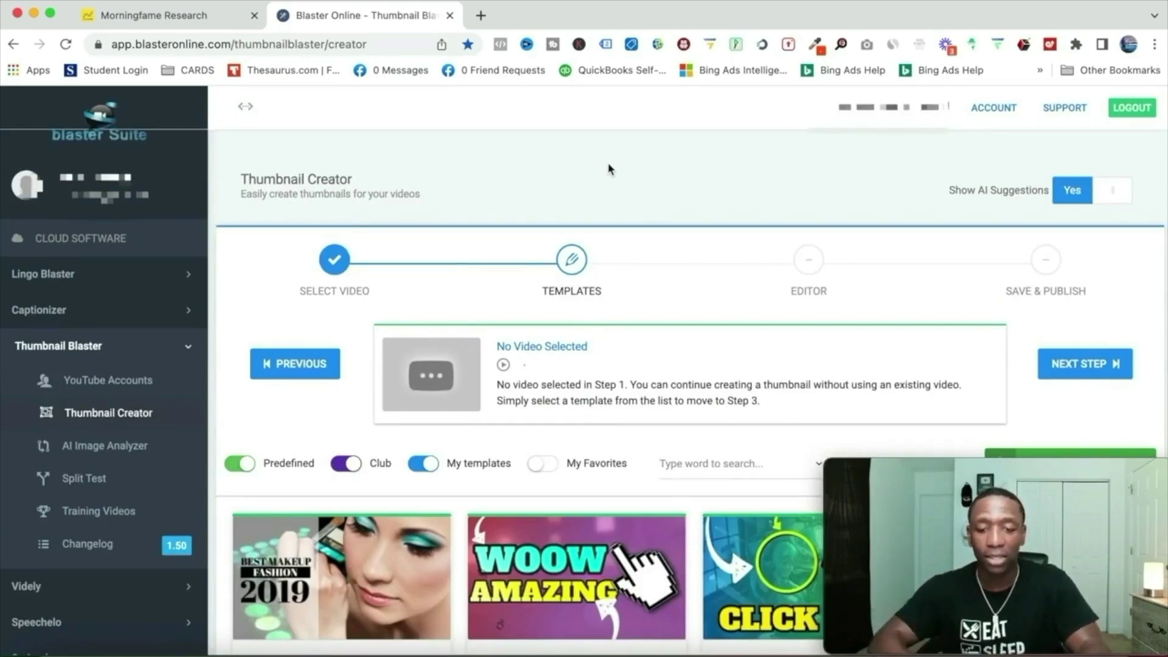
scroll(712, 268, down, 4)
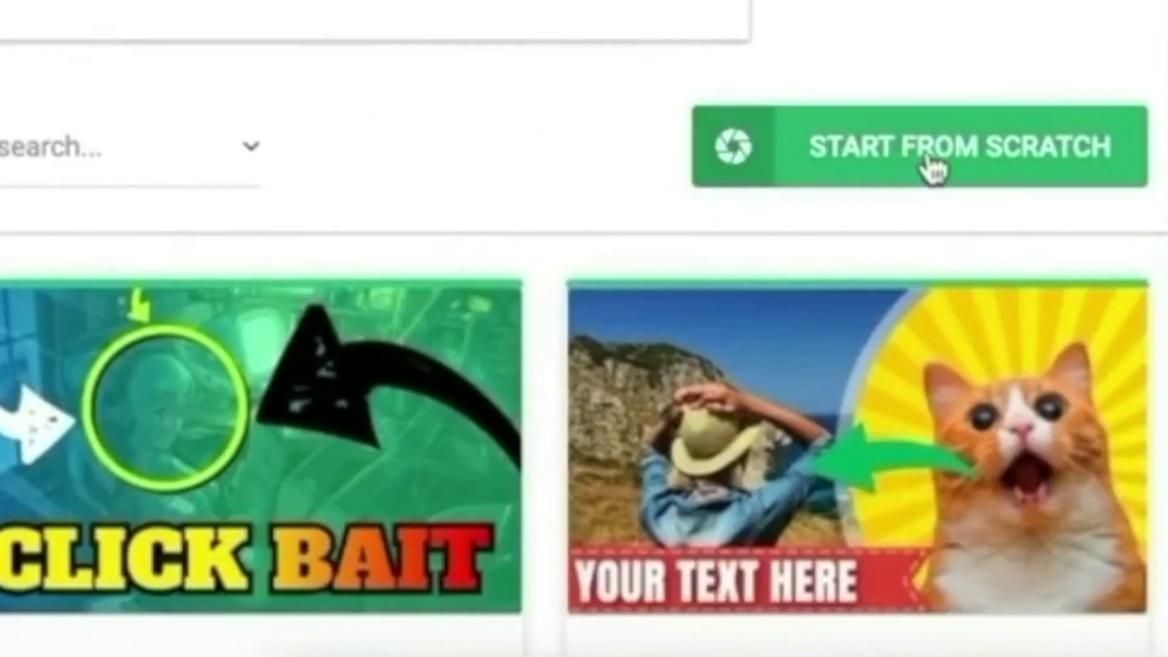
click(931, 168)
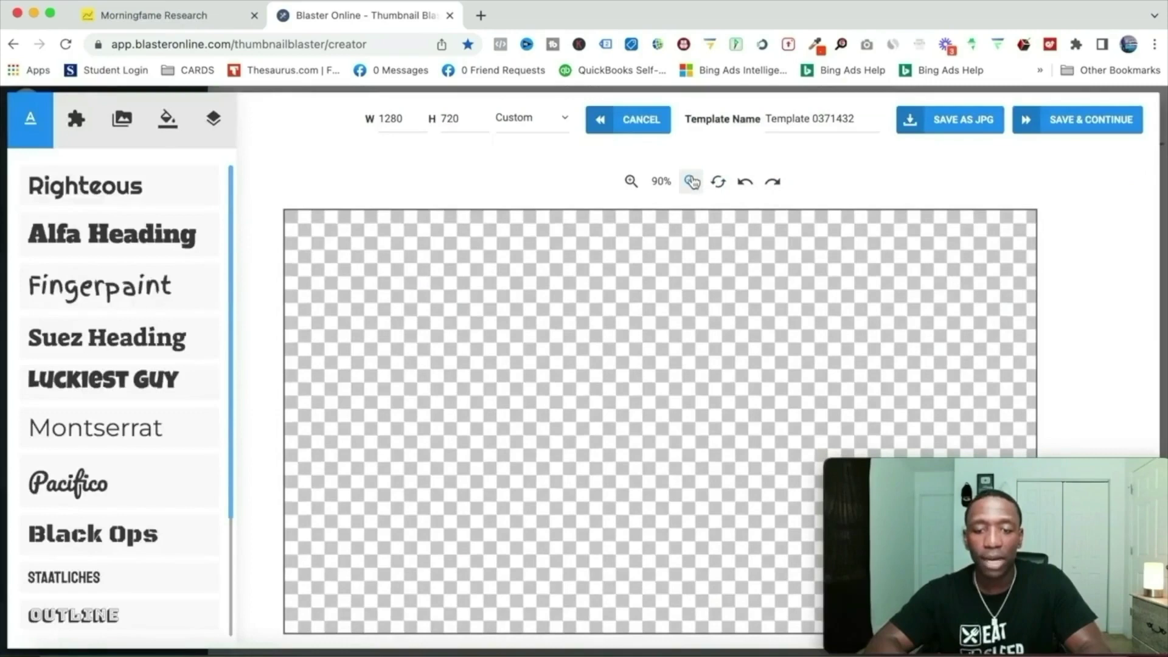
click(692, 182)
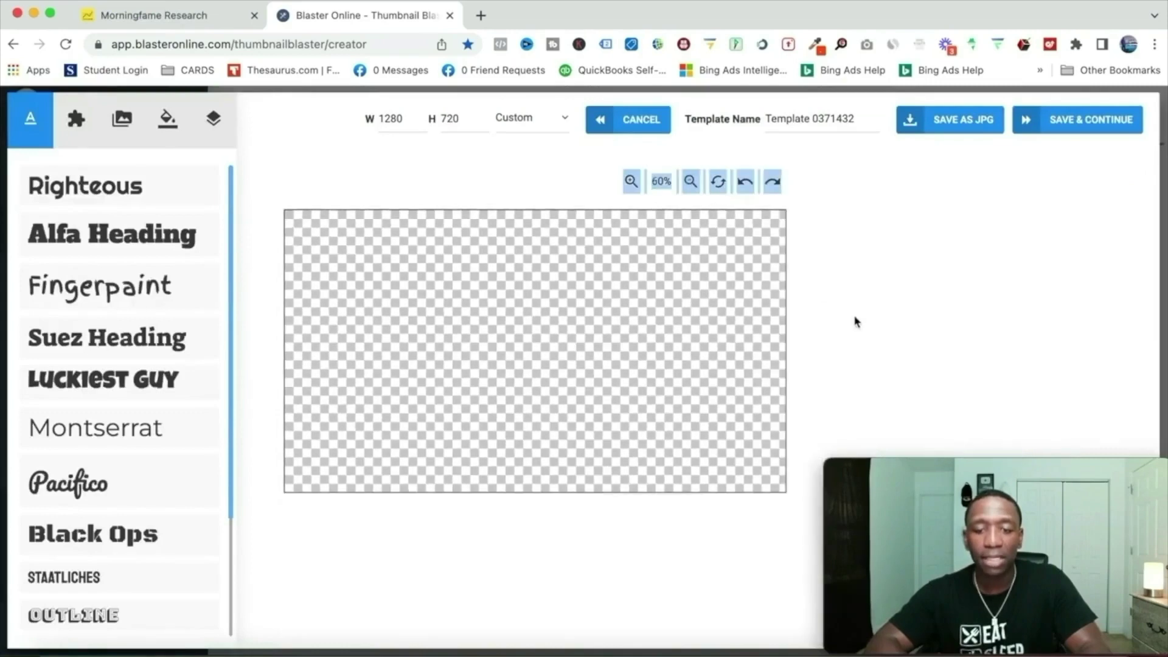
Step: Give the canvas background a radial gradient with black (#000000) as the outer colour
click(336, 247)
click(82, 173)
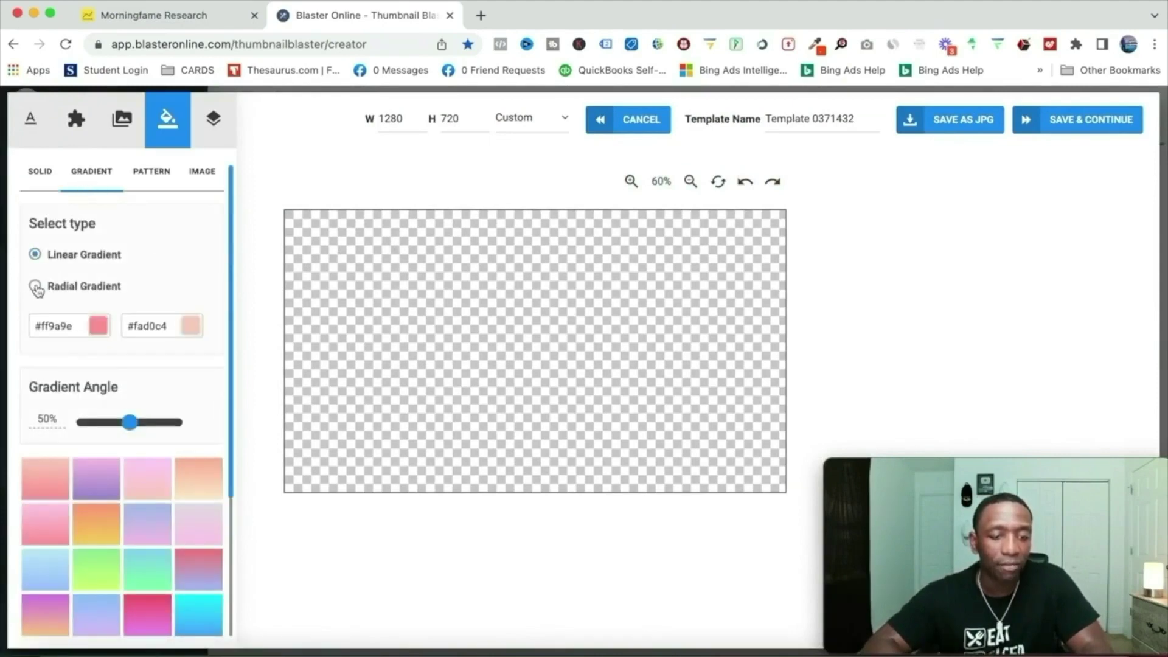
click(35, 285)
click(145, 326)
drag(224, 404, 308, 515)
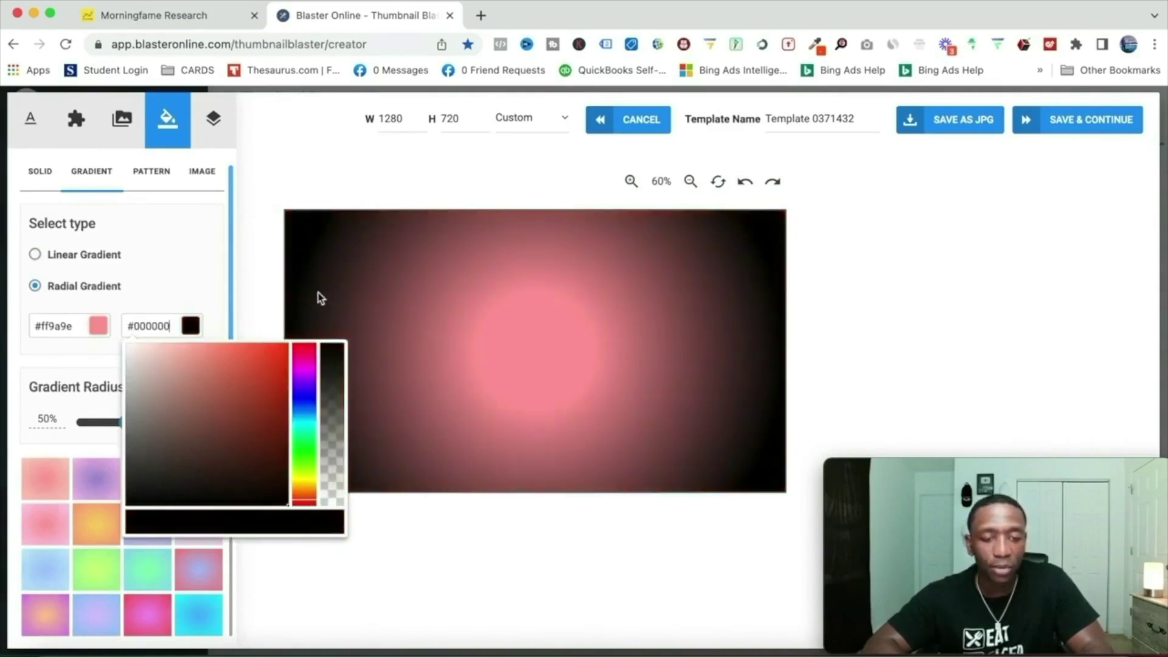
click(336, 293)
Step: Set the radial gradient's inner colour to blue (#0200ff)
click(63, 326)
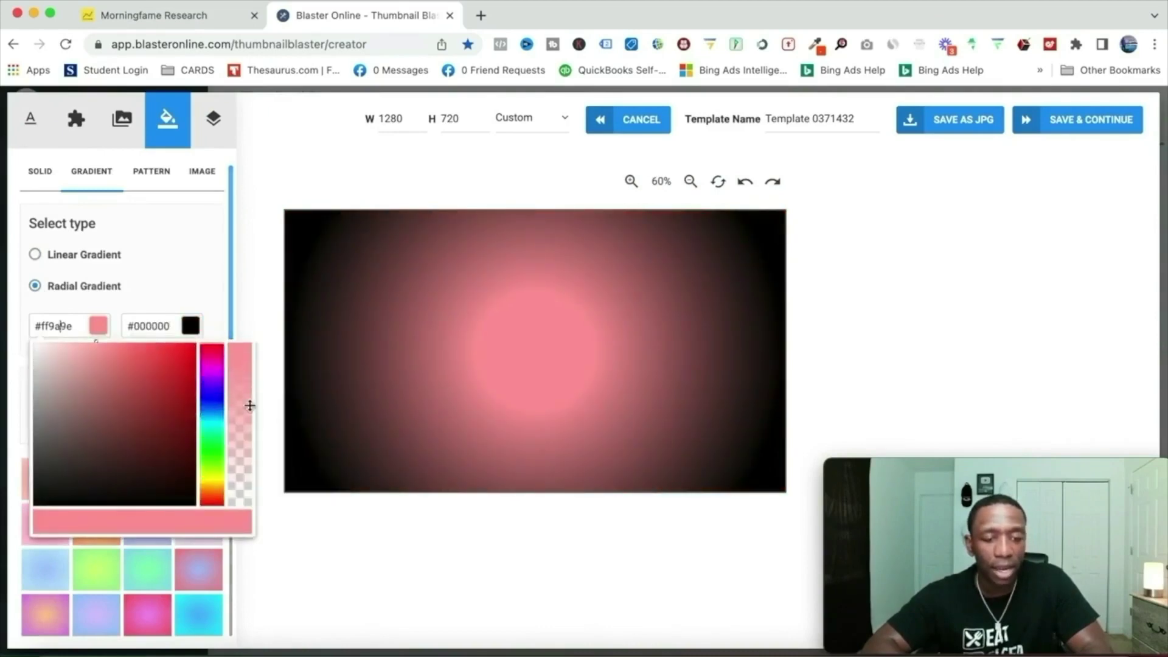
click(212, 398)
drag(180, 411, 196, 344)
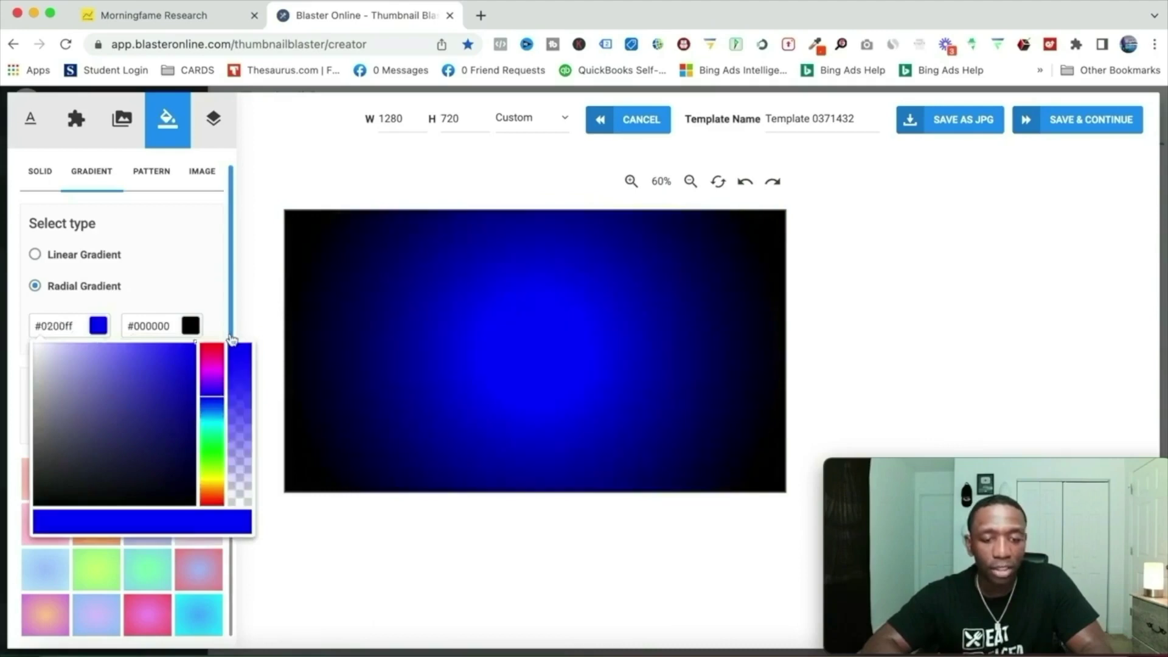
click(324, 327)
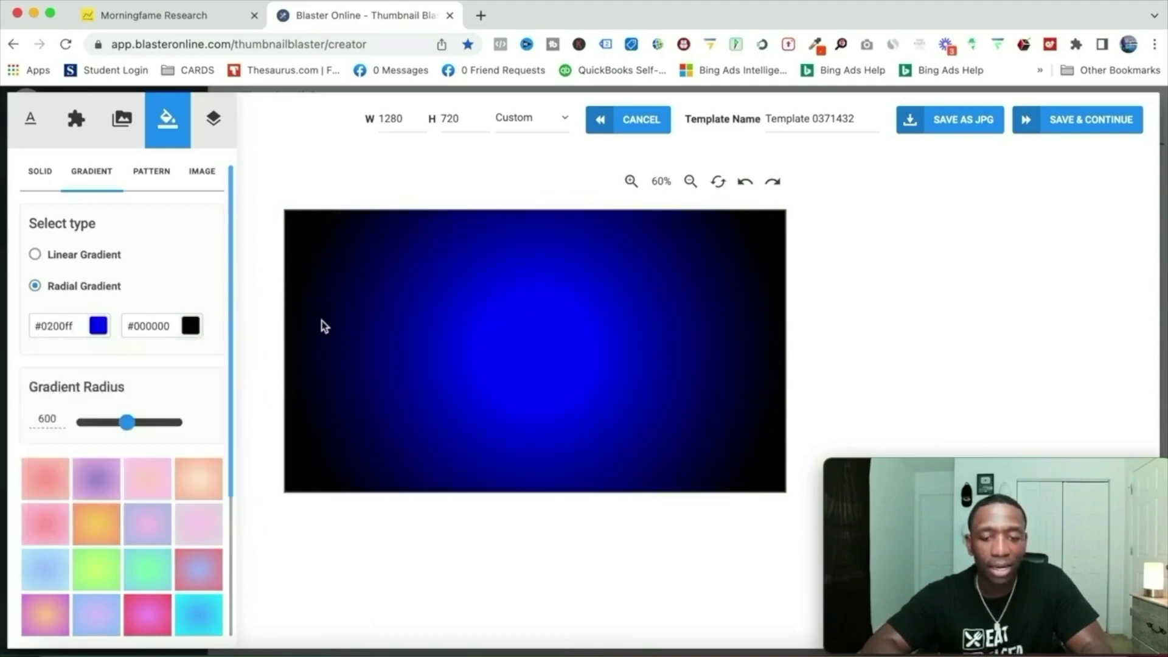
Step: Show the thumbnail editor's image upload options and open the remove.bg website in a new browser tab
click(121, 119)
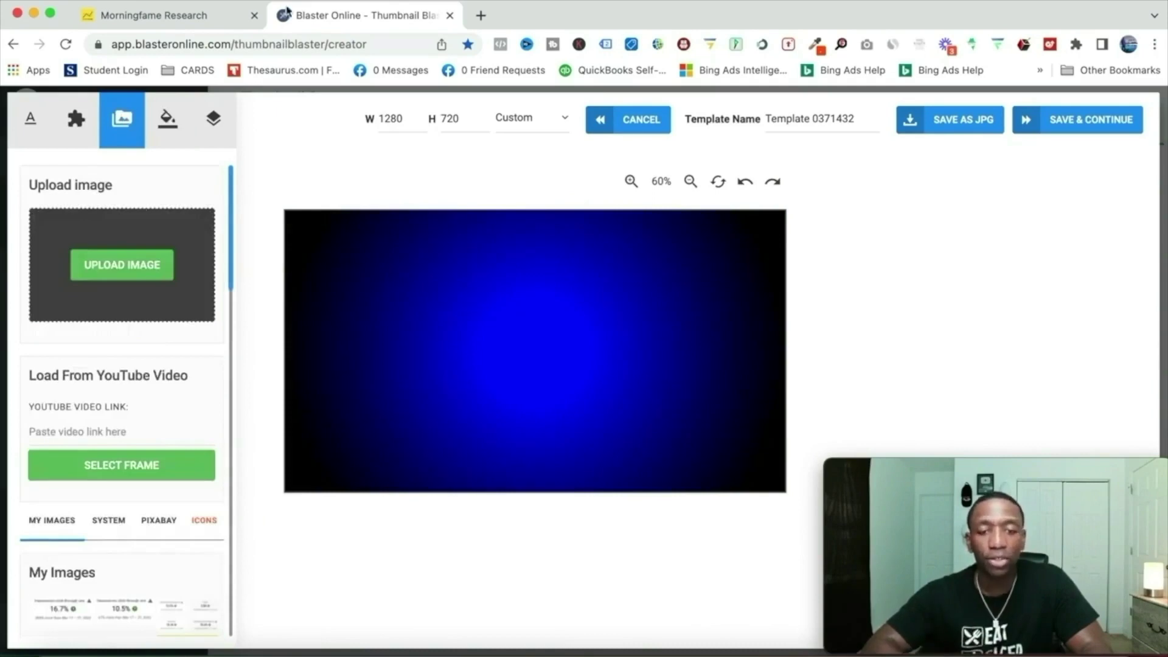
click(480, 17)
text(remove)
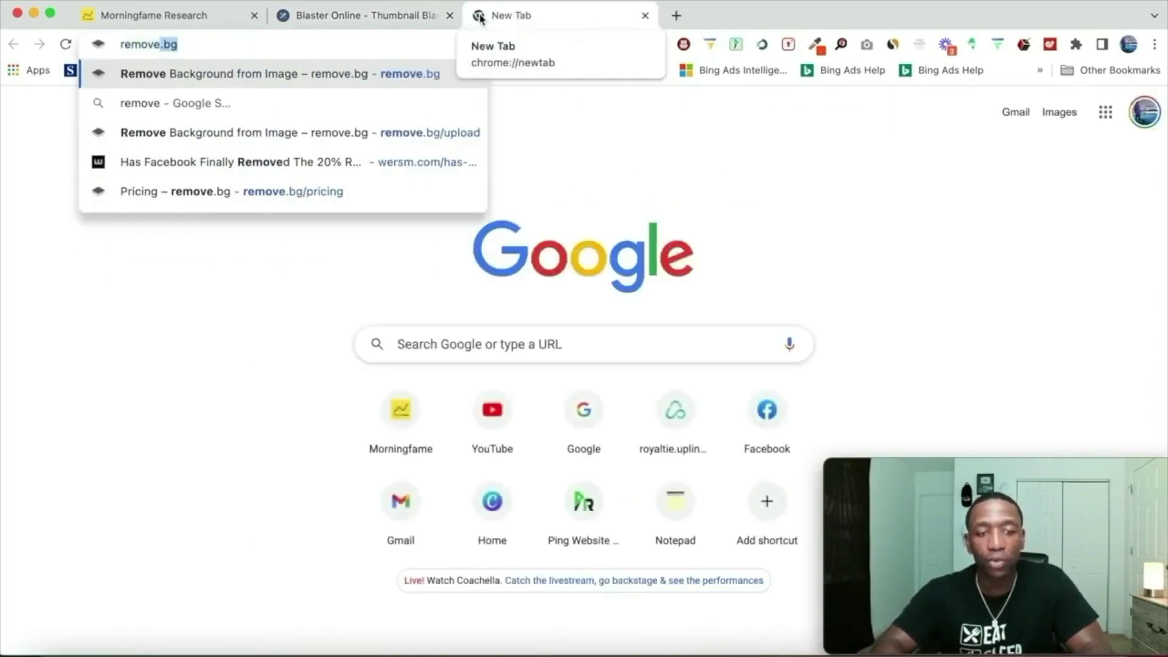
key(Return)
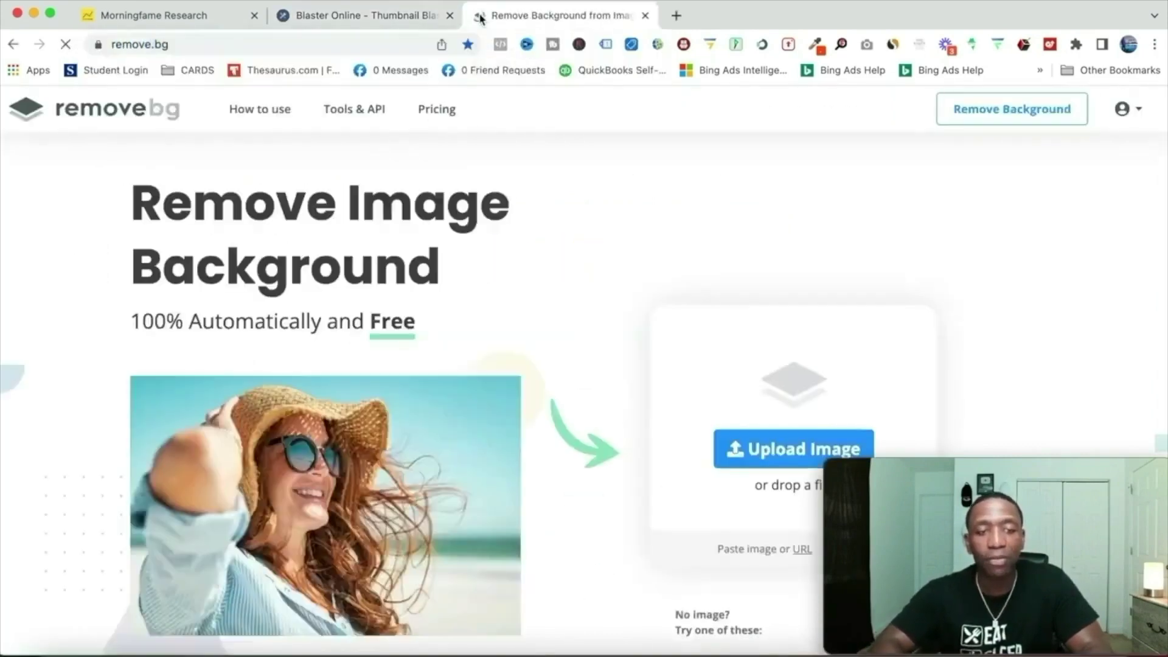
scroll(899, 227, down, 2)
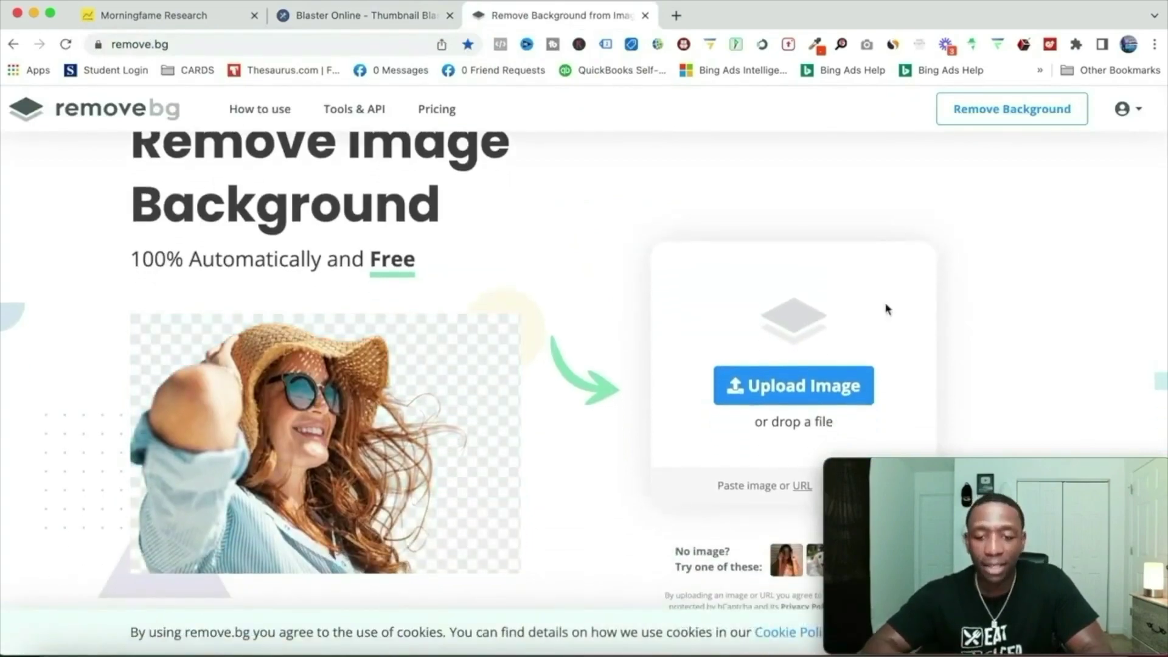
Step: Start an image upload in remove.bg and open the Thumbnail Poses folder on the Desktop
click(815, 387)
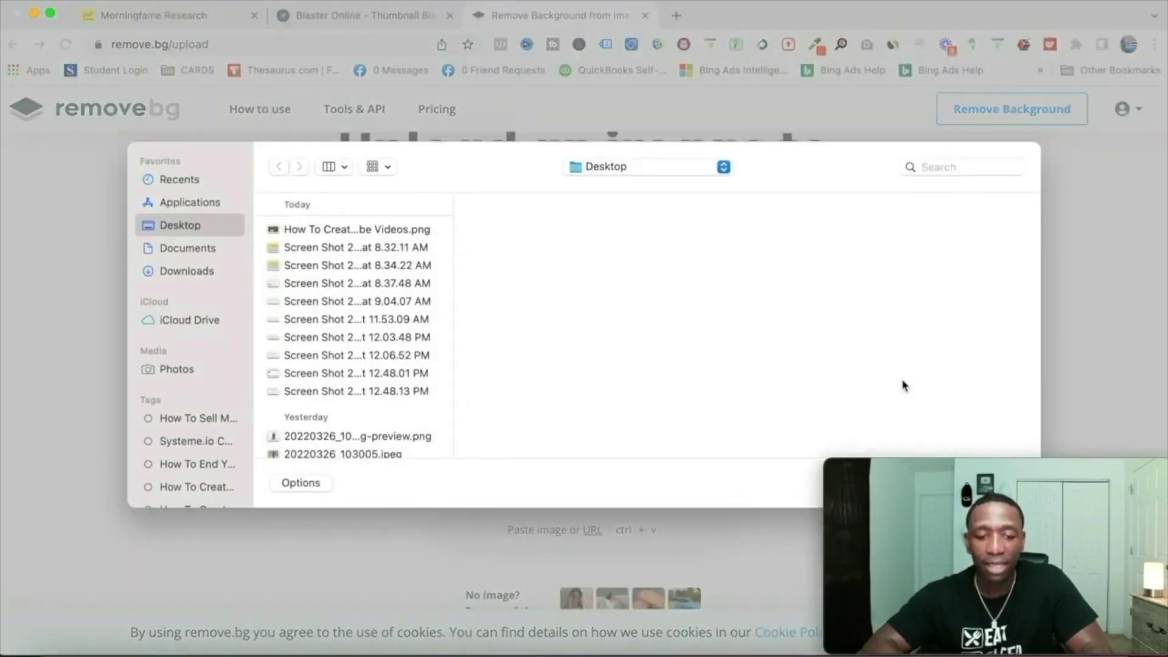
click(181, 250)
click(183, 226)
scroll(328, 289, down, 10)
scroll(341, 292, down, 1)
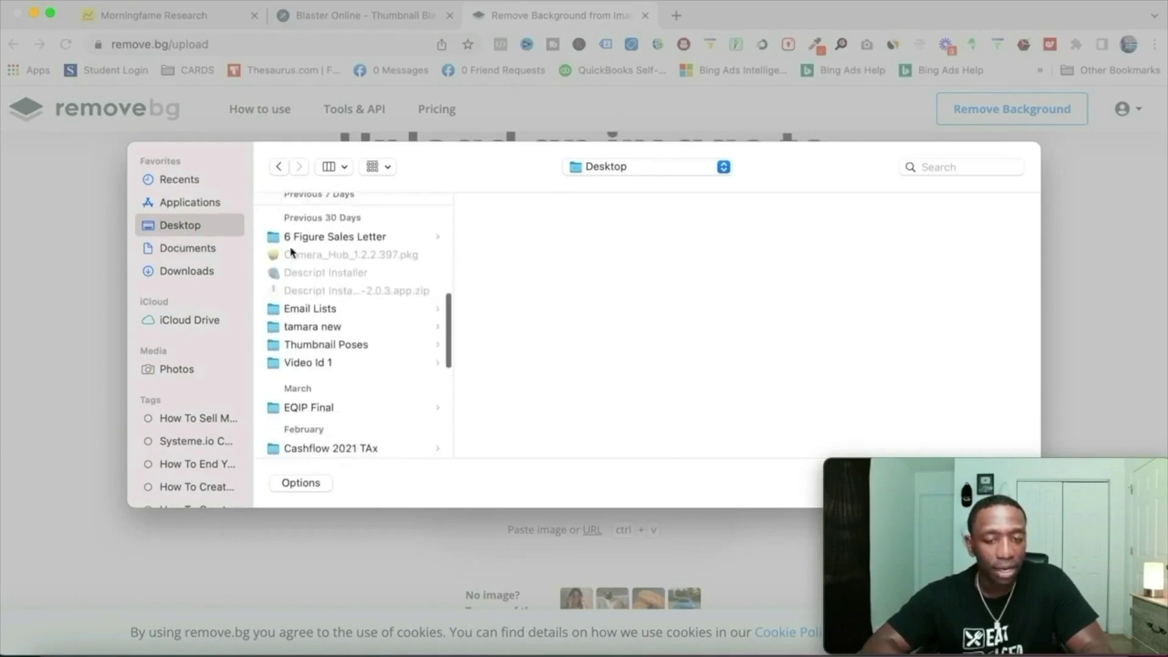
scroll(317, 309, down, 5)
scroll(316, 309, up, 5)
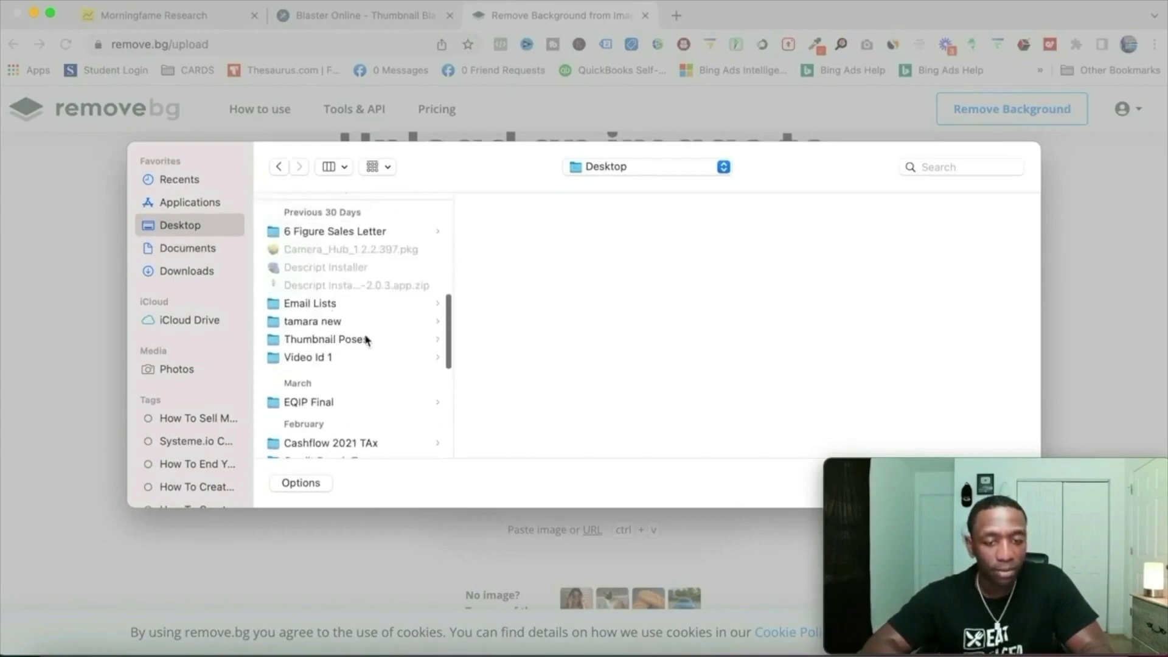
click(364, 340)
scroll(600, 295, down, 2)
scroll(600, 293, up, 2)
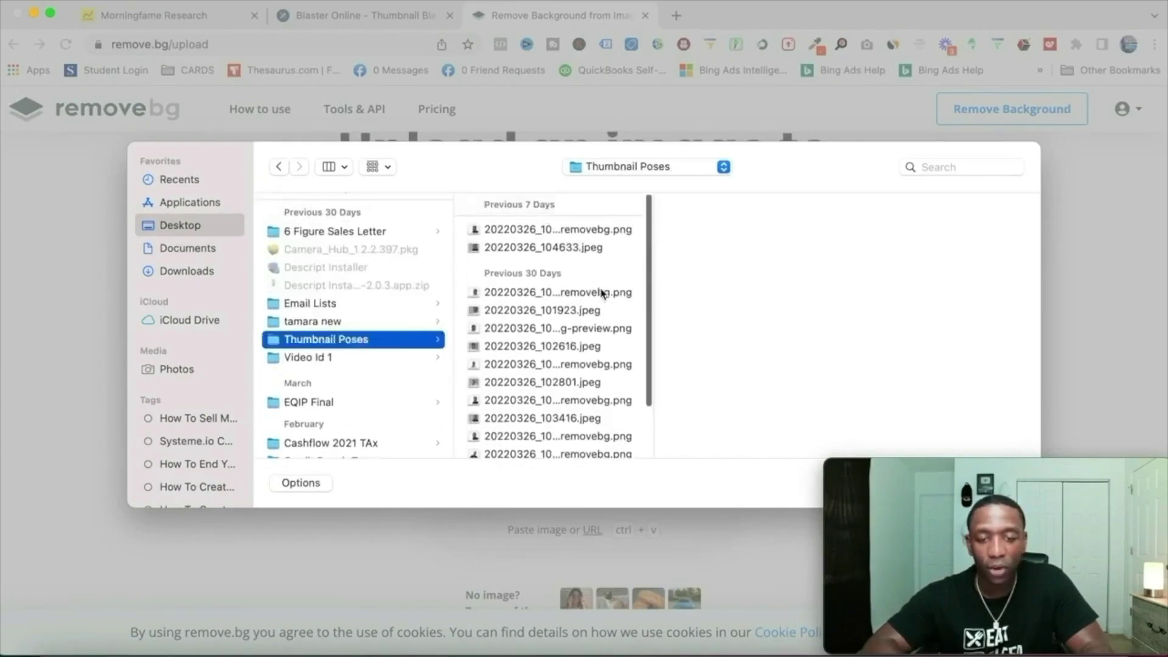
Step: Preview the pose photos in the folder and upload 20220326_104633.jpeg to have its background removed
click(575, 231)
key(Down)
key(Down)
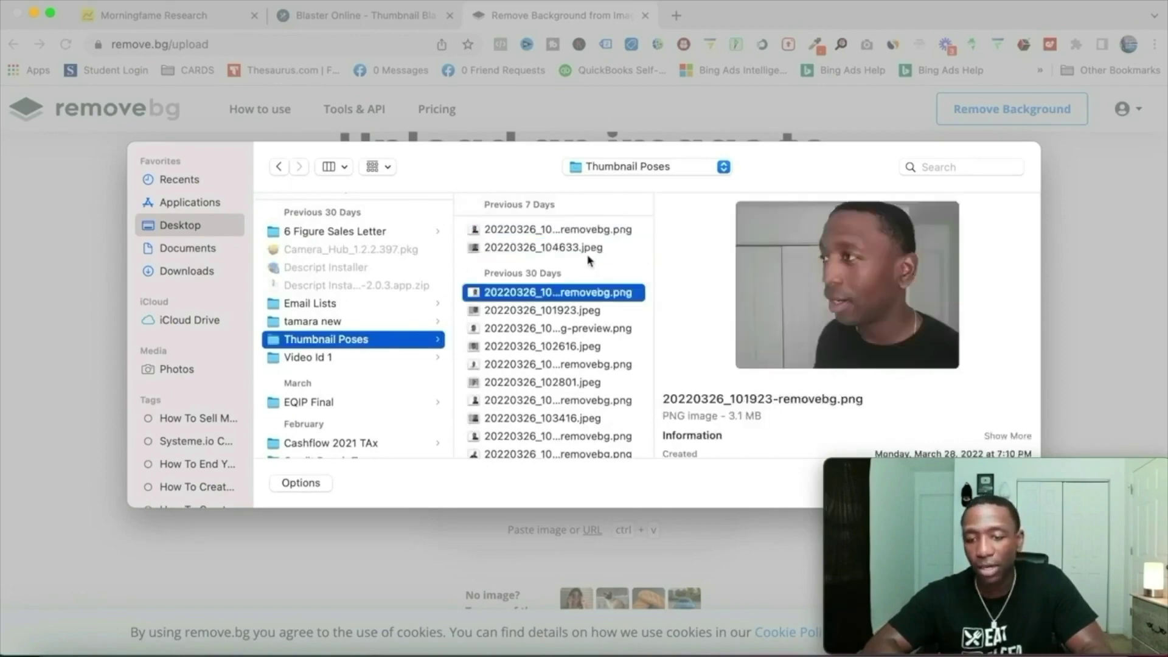
key(Down)
key(Down)
key(Down)
key(Up)
key(Up)
key(Up)
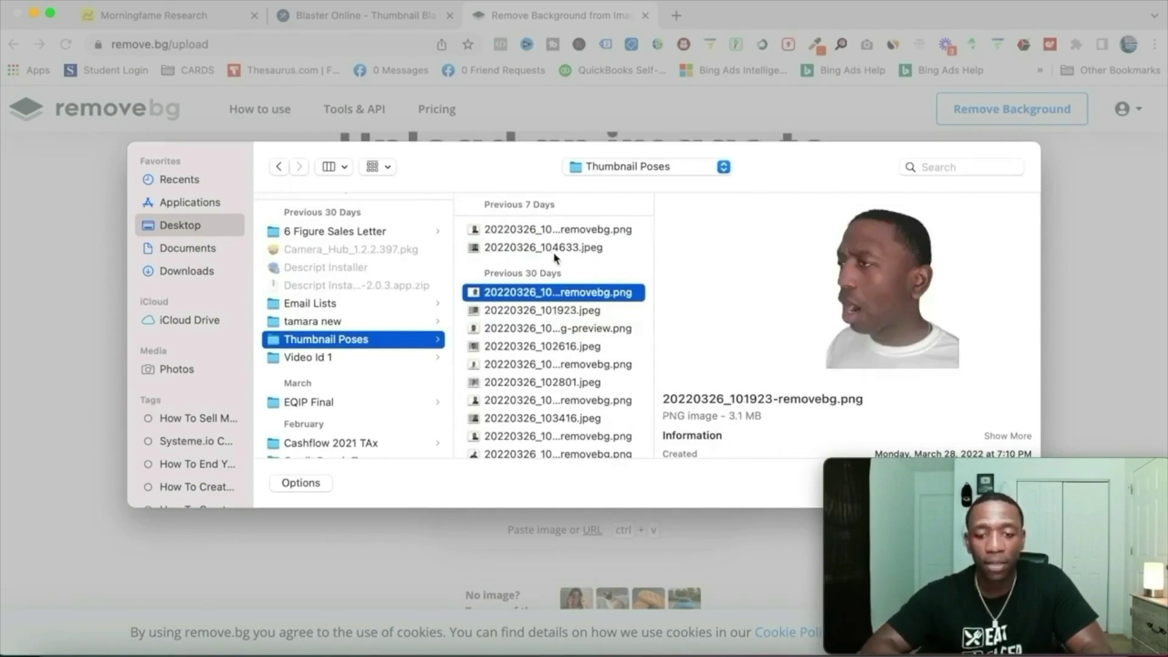
click(559, 250)
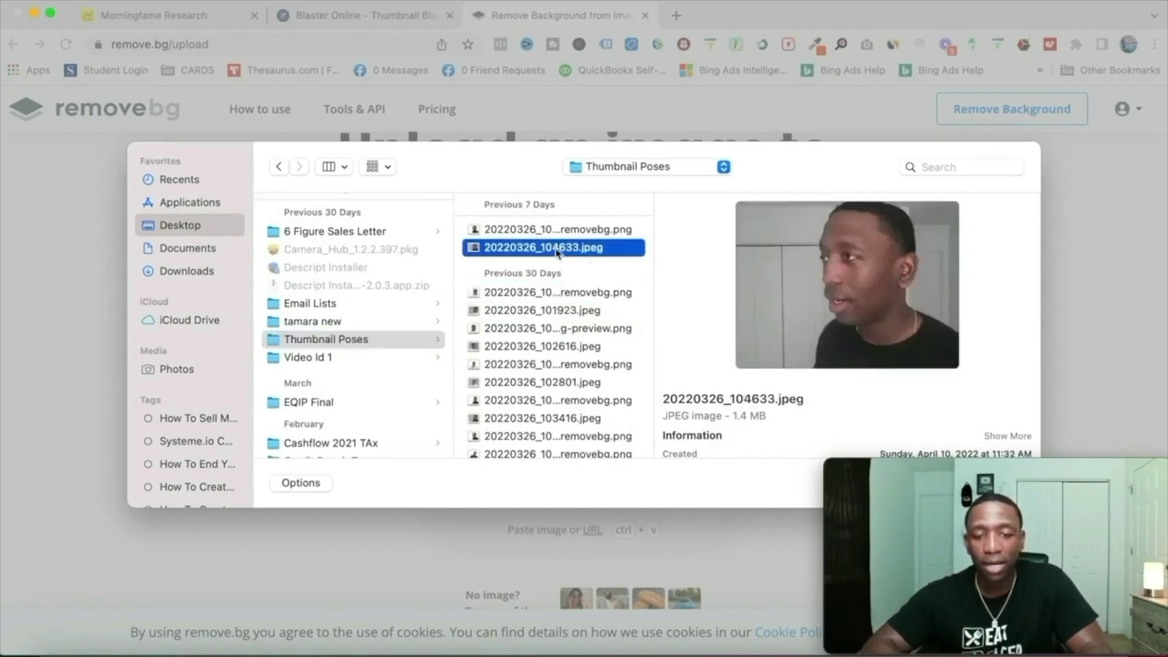
double_click(604, 251)
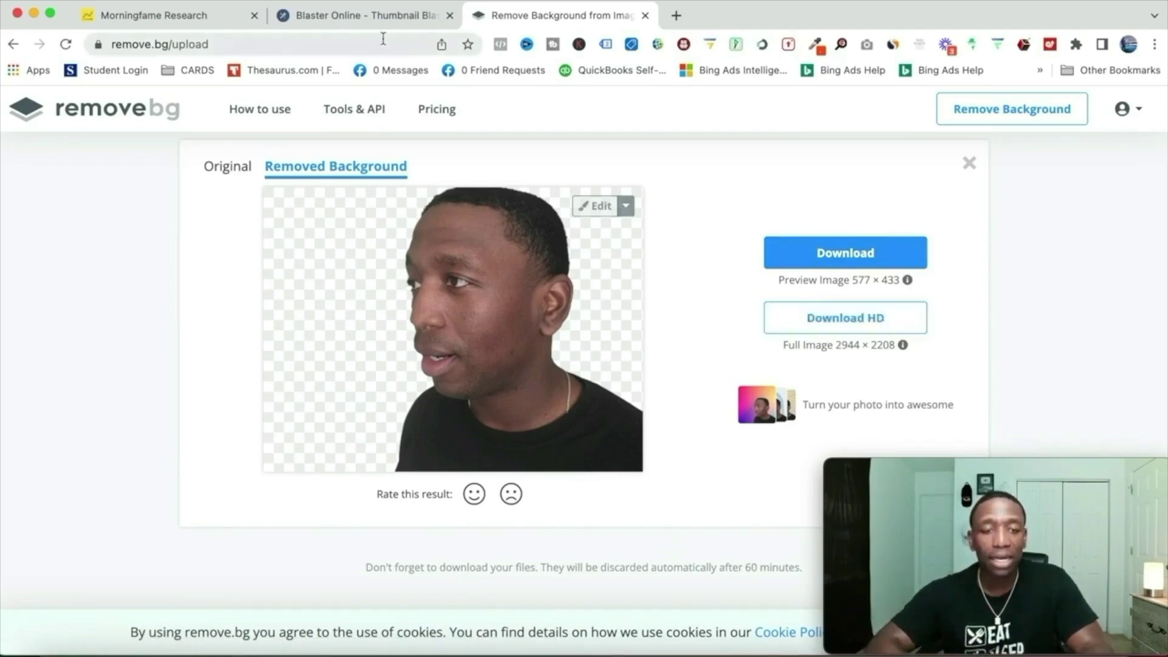
Step: Return to the Thumbnail Blaster editor and add the smiling, finger-pointing portrait in the black shirt from My Images to the canvas
click(365, 23)
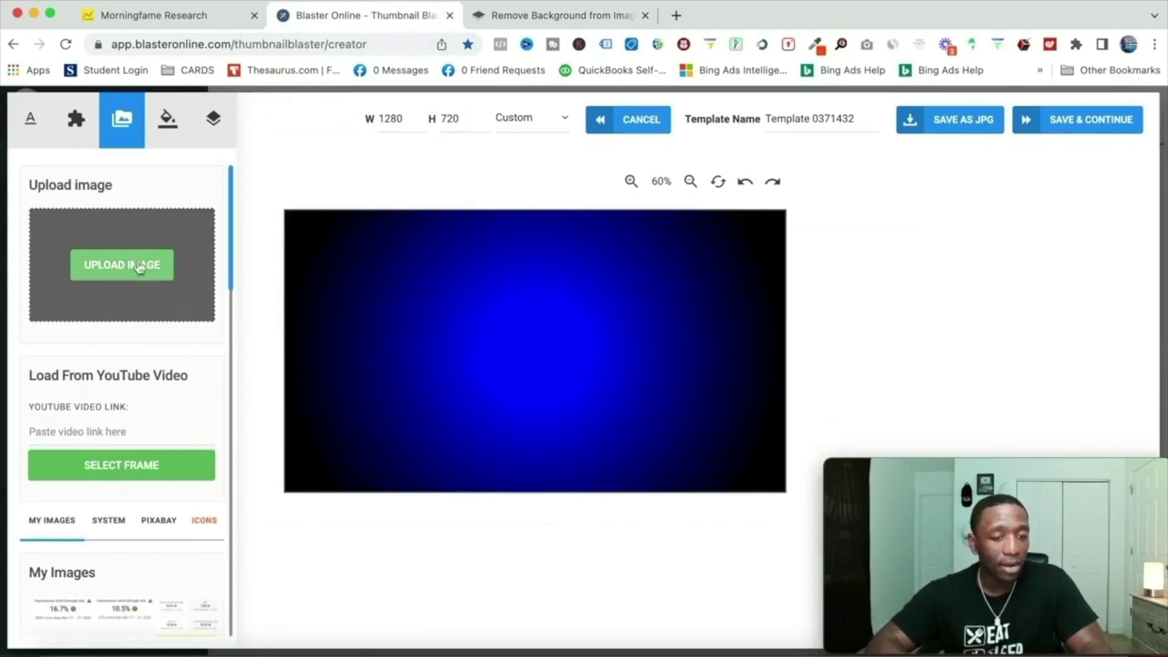
scroll(136, 180, down, 3)
scroll(135, 176, down, 7)
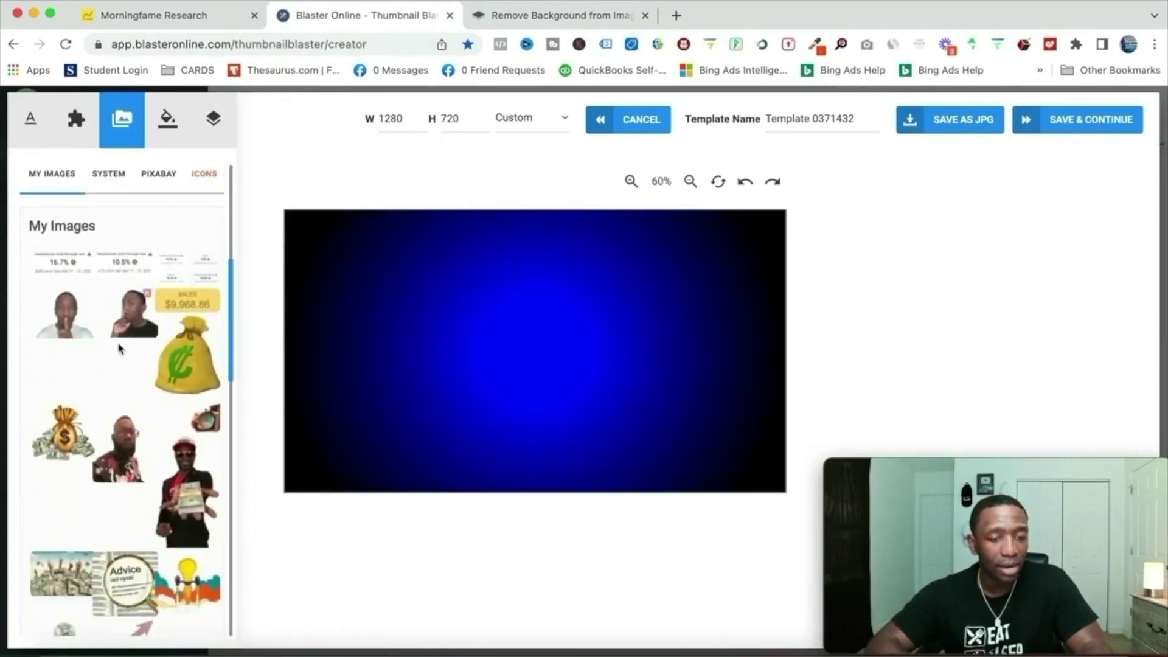
scroll(121, 351, down, 10)
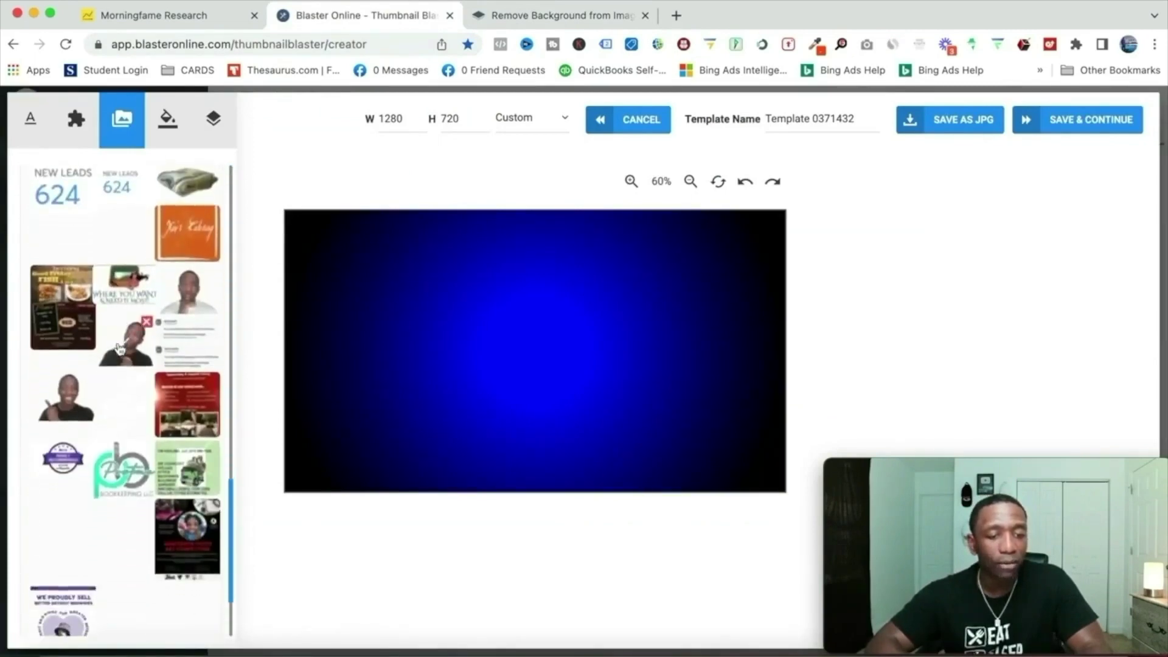
scroll(120, 349, up, 1)
click(86, 341)
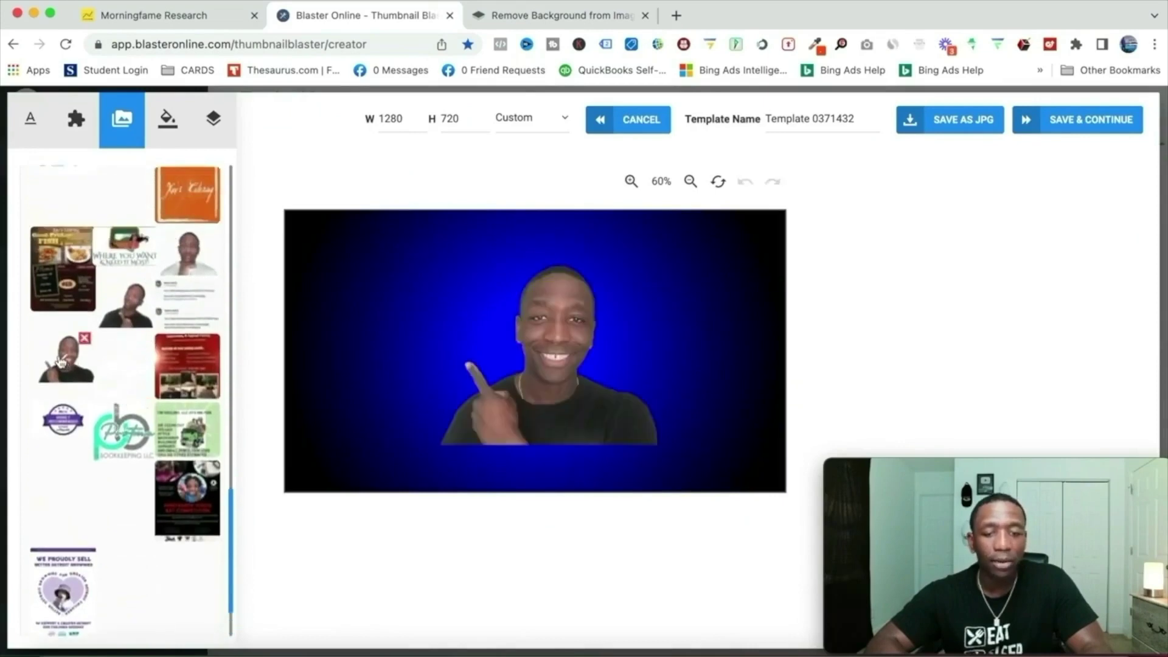
Step: Enlarge the portrait to the full canvas height and place it against the right edge of the thumbnail
drag(564, 344, 679, 385)
drag(537, 303, 407, 207)
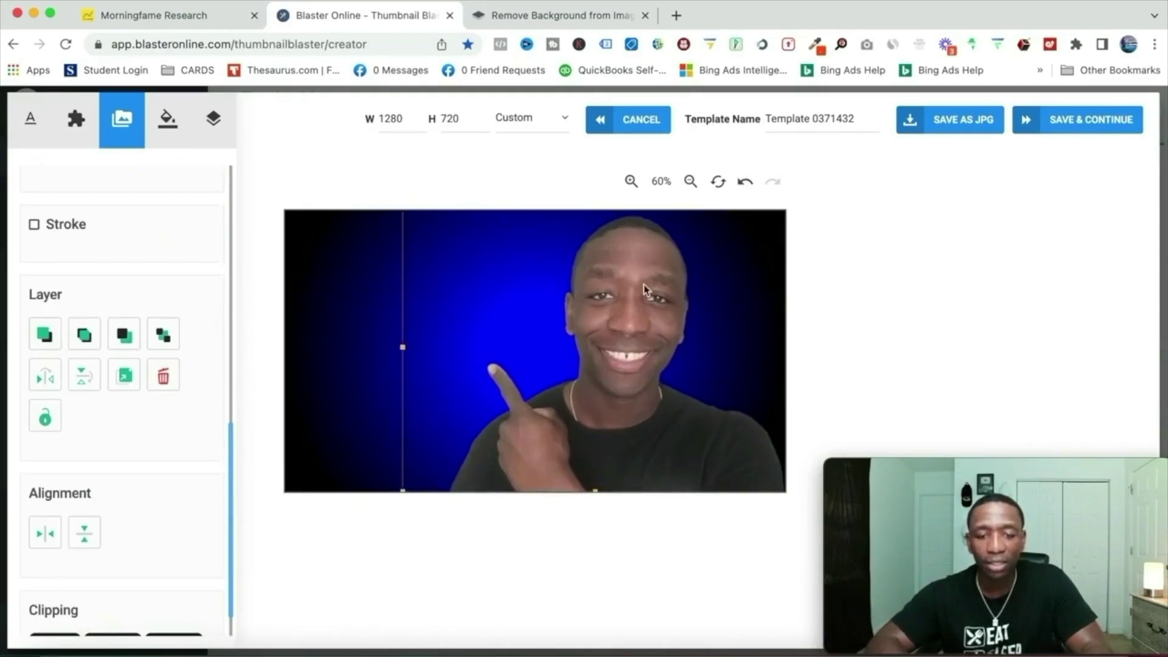
drag(643, 287, 695, 290)
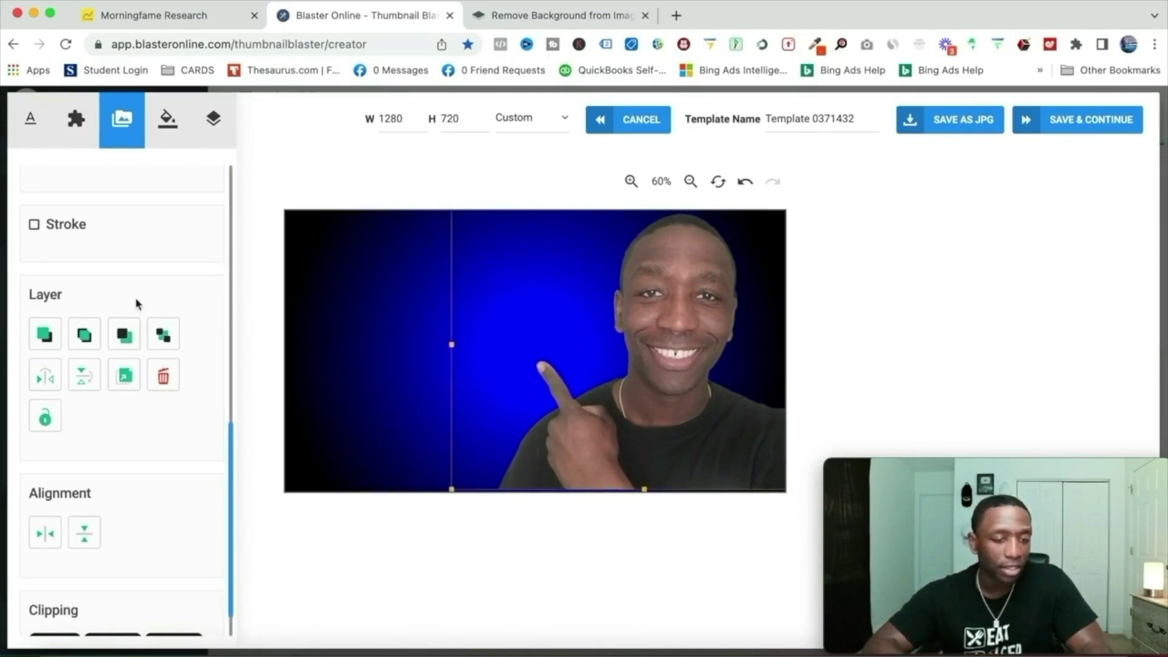
Step: Enable image filters on the portrait and set its contrast to 0.2
scroll(136, 303, up, 5)
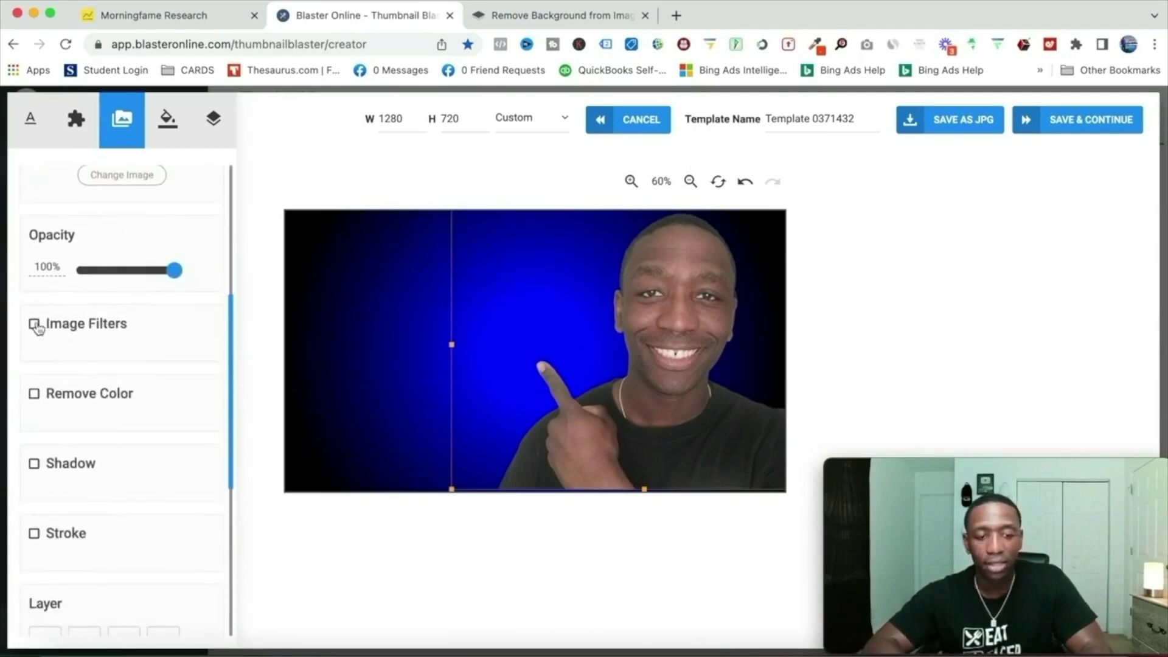
click(34, 326)
scroll(170, 360, down, 2)
scroll(170, 360, down, 1)
drag(78, 340, 89, 342)
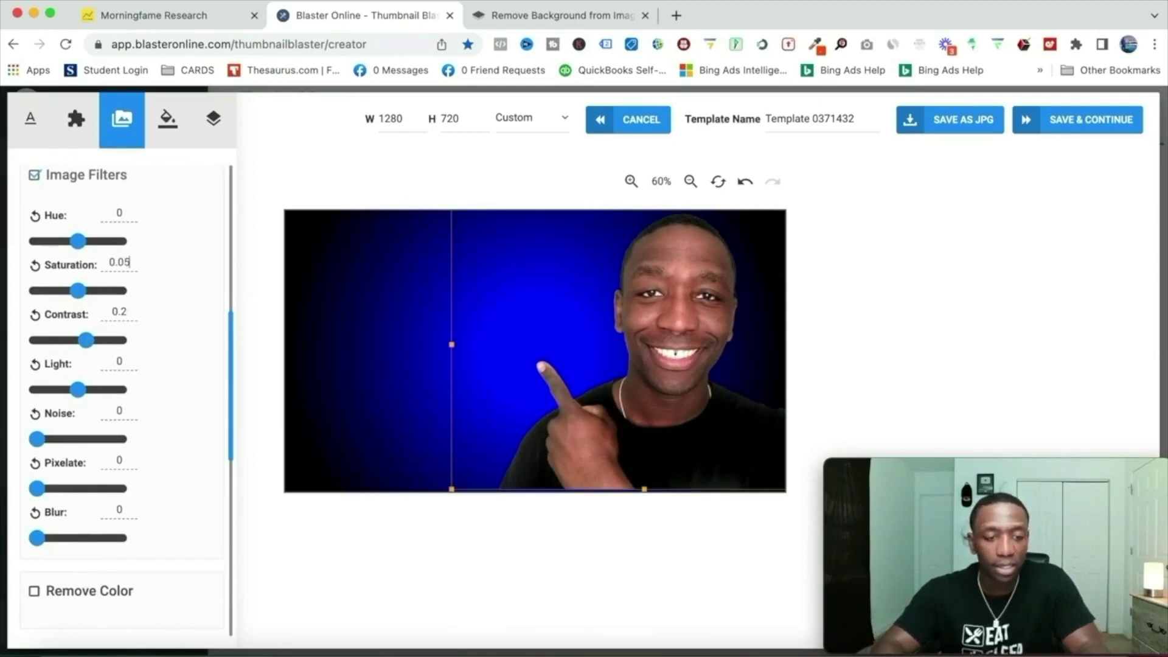
click(487, 381)
Step: Add an Alfa Heading text to the middle of the thumbnail
click(77, 122)
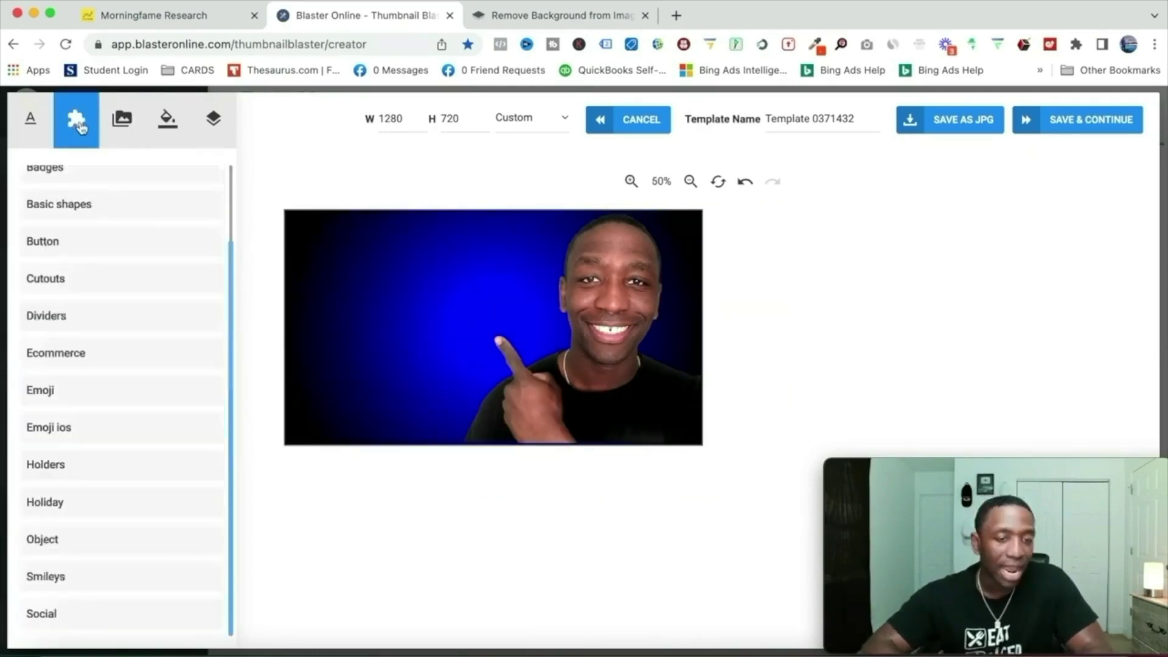
click(32, 125)
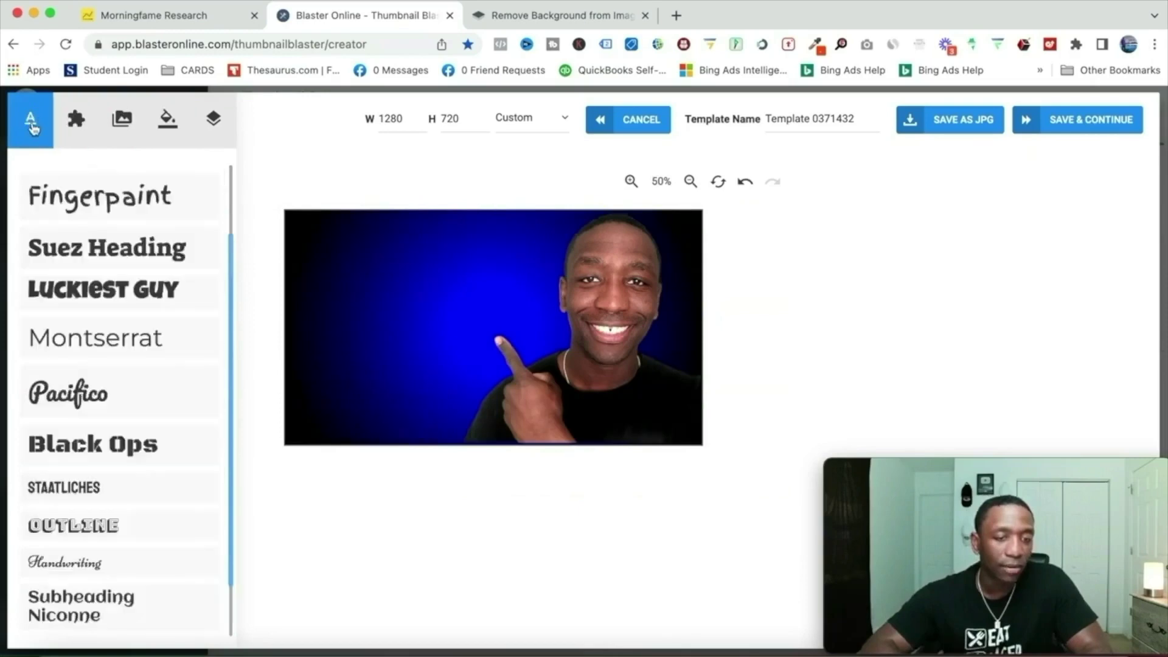
scroll(116, 237, up, 3)
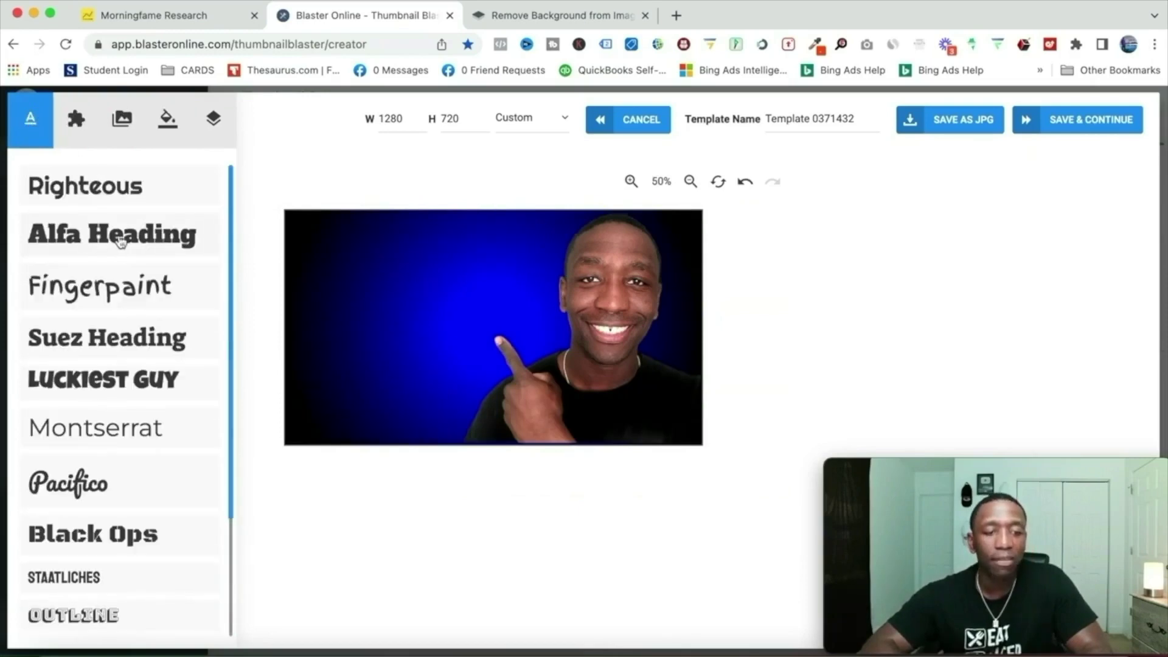
drag(121, 242, 460, 326)
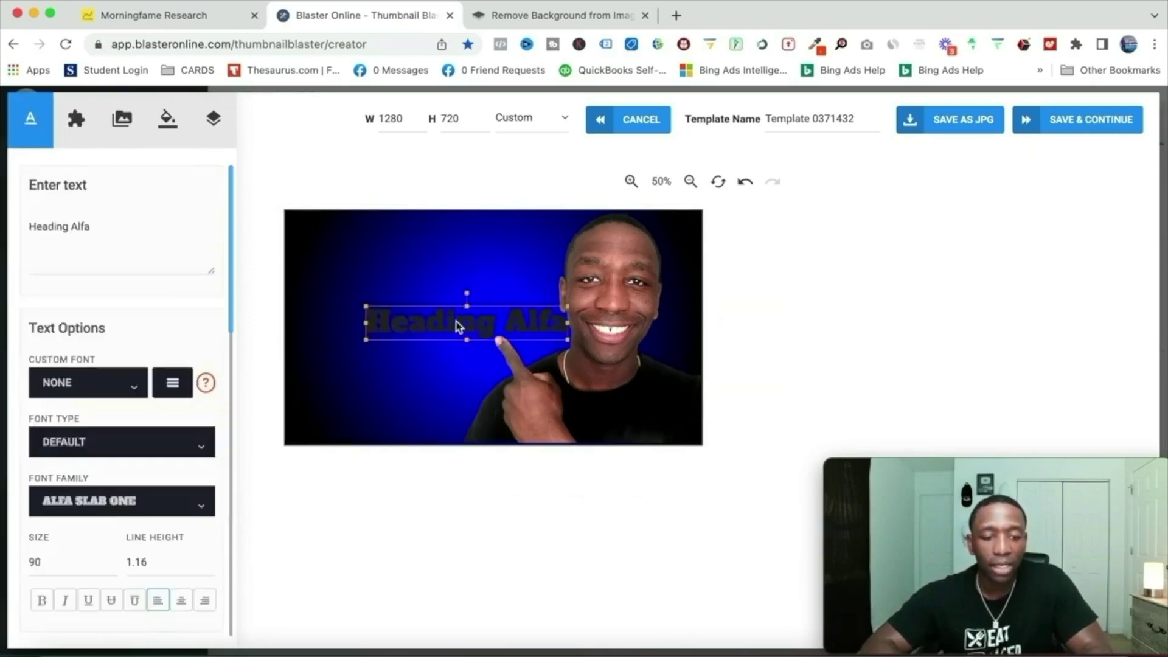
Step: Colour the heading text white (#ffffff) and move it to the upper-left area of the thumbnail, at about X 124, Y 107
scroll(151, 305, down, 8)
double_click(54, 260)
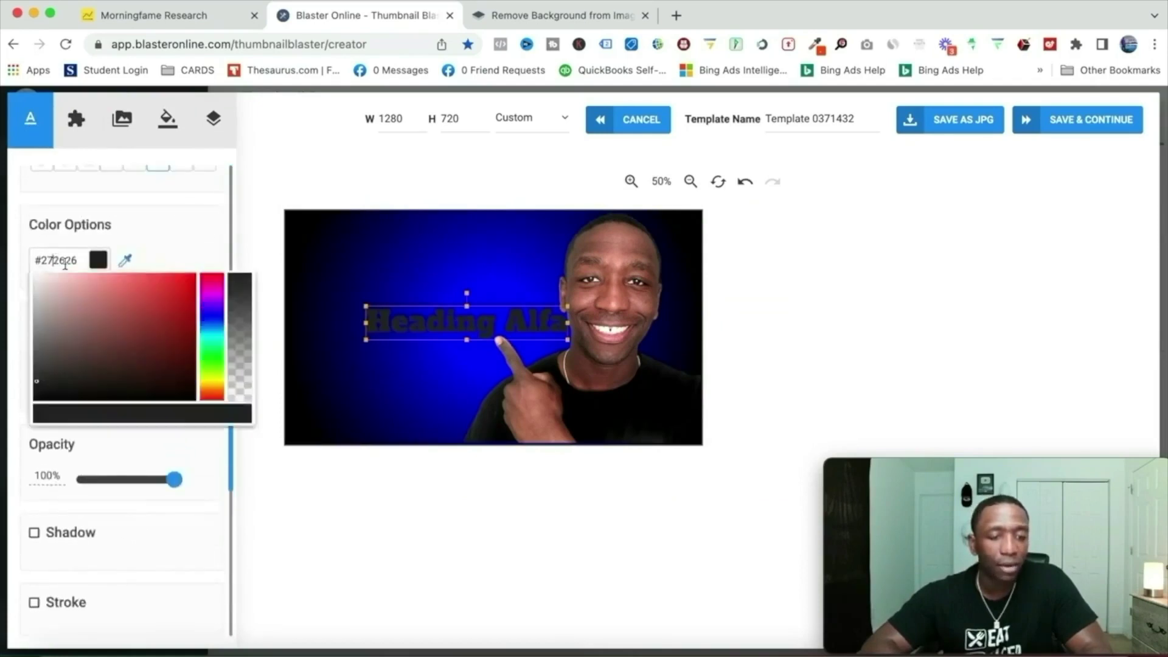
text(ffffff)
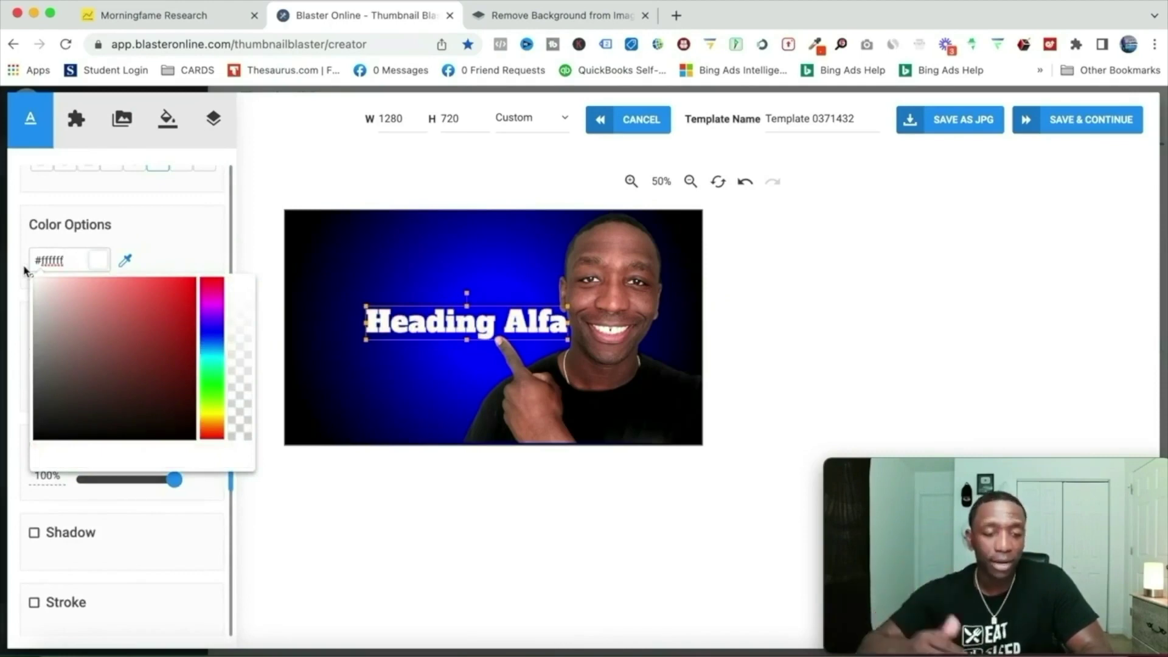
click(418, 331)
drag(418, 331, 377, 270)
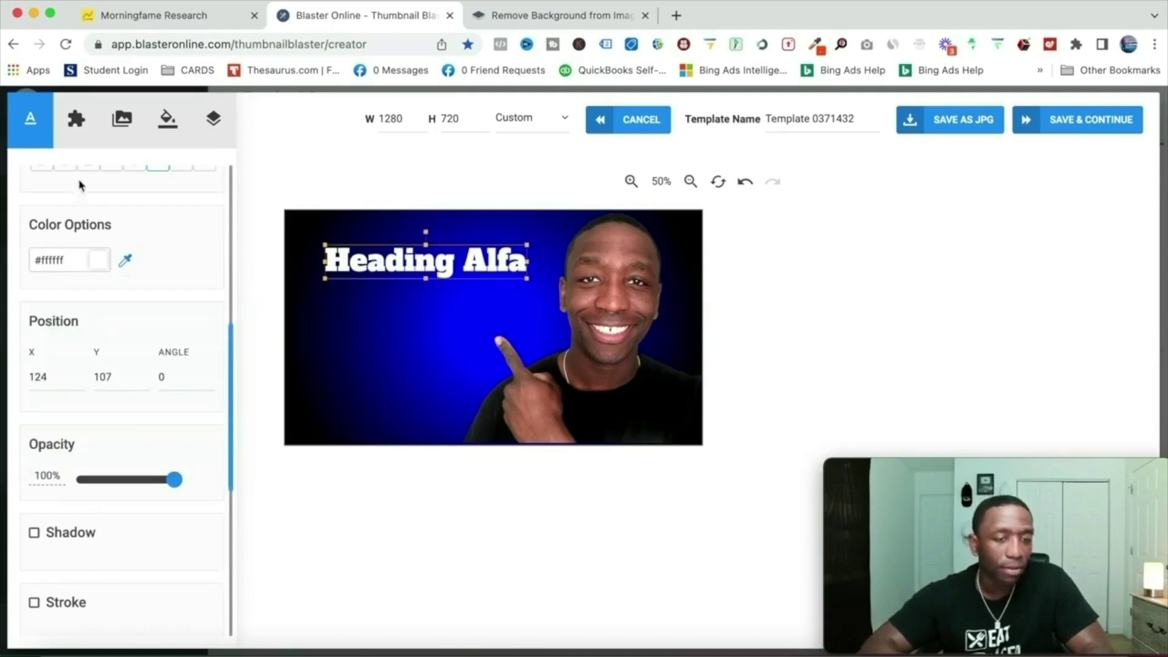
Step: Add the plain grey square from the basic shapes to the thumbnail
click(76, 118)
scroll(117, 325, up, 2)
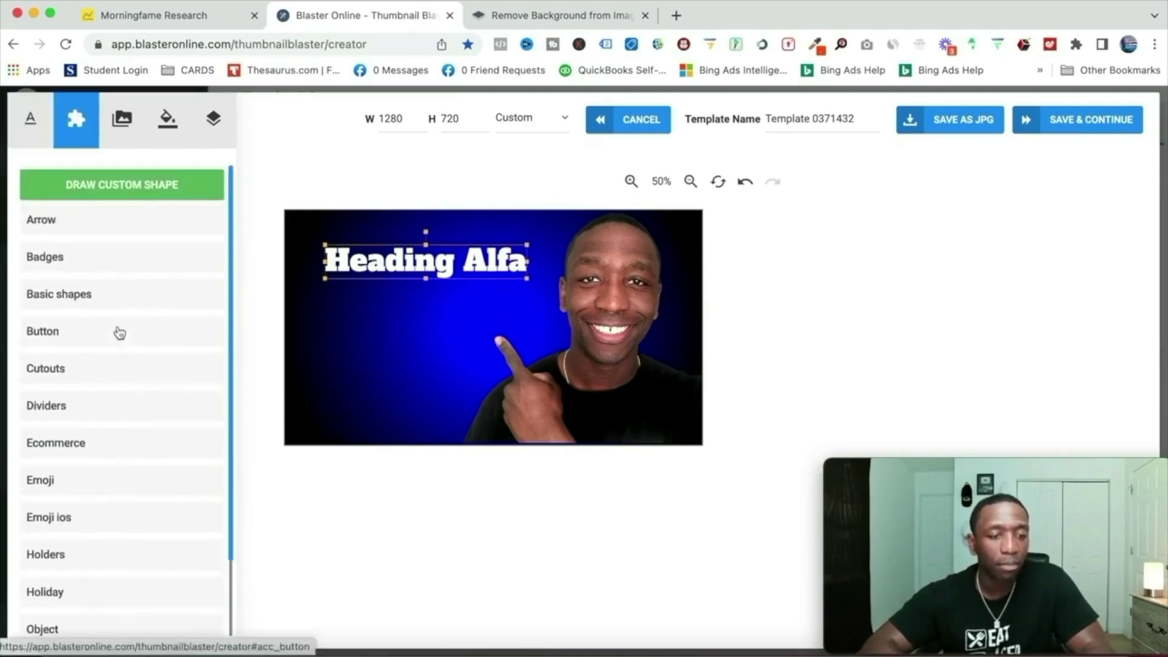
click(59, 294)
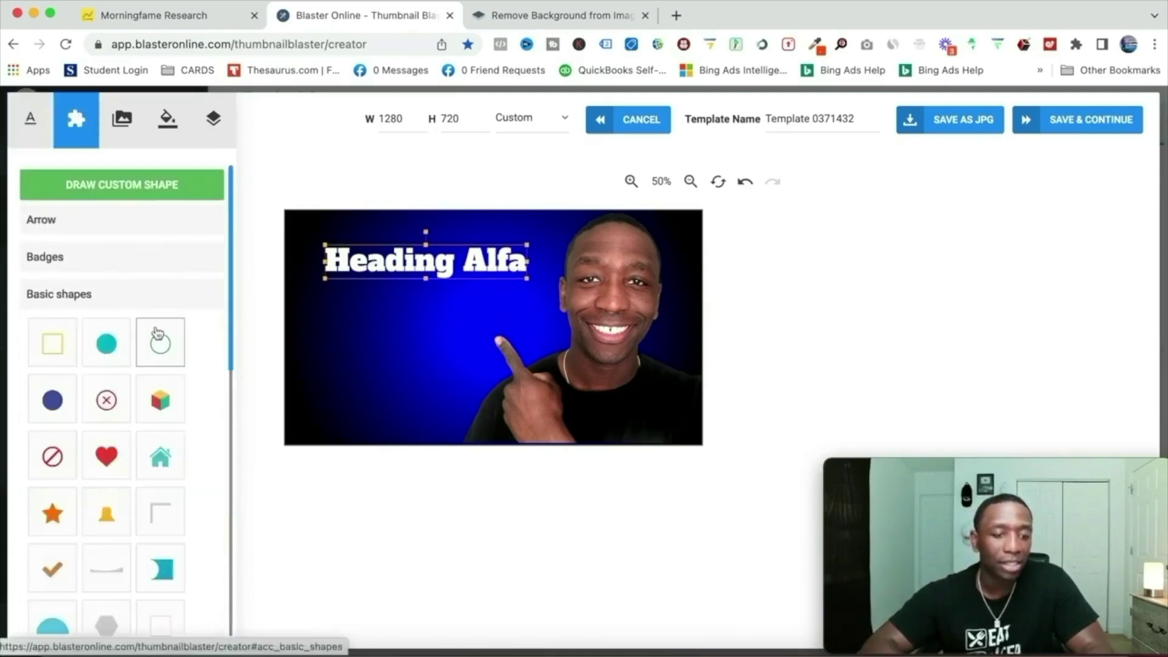
scroll(158, 331, down, 10)
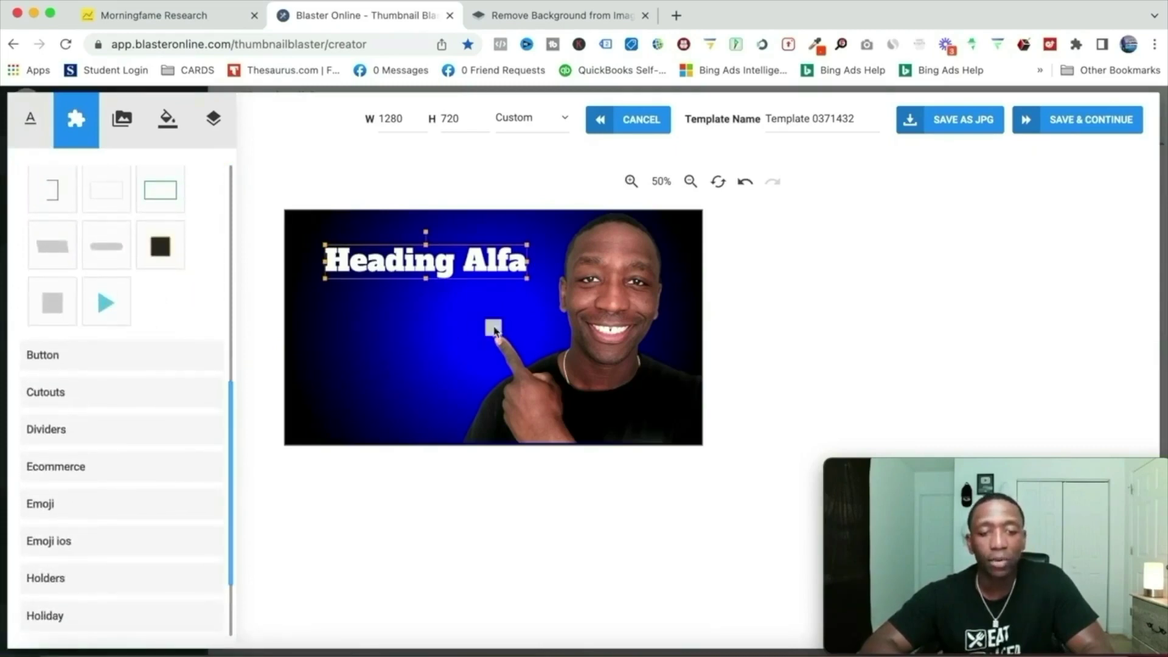
click(497, 329)
Step: Stretch the grey square into a wide rectangle slightly larger than the heading and send it behind the text
drag(485, 317, 311, 284)
drag(503, 284, 537, 284)
drag(426, 336, 425, 288)
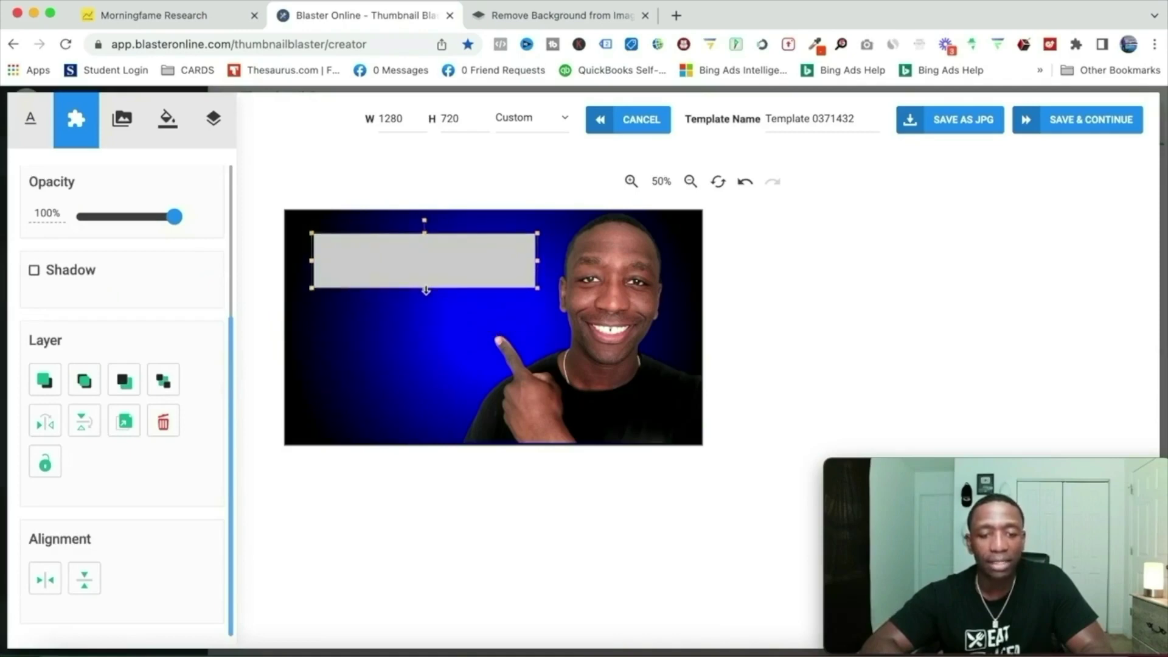
click(124, 387)
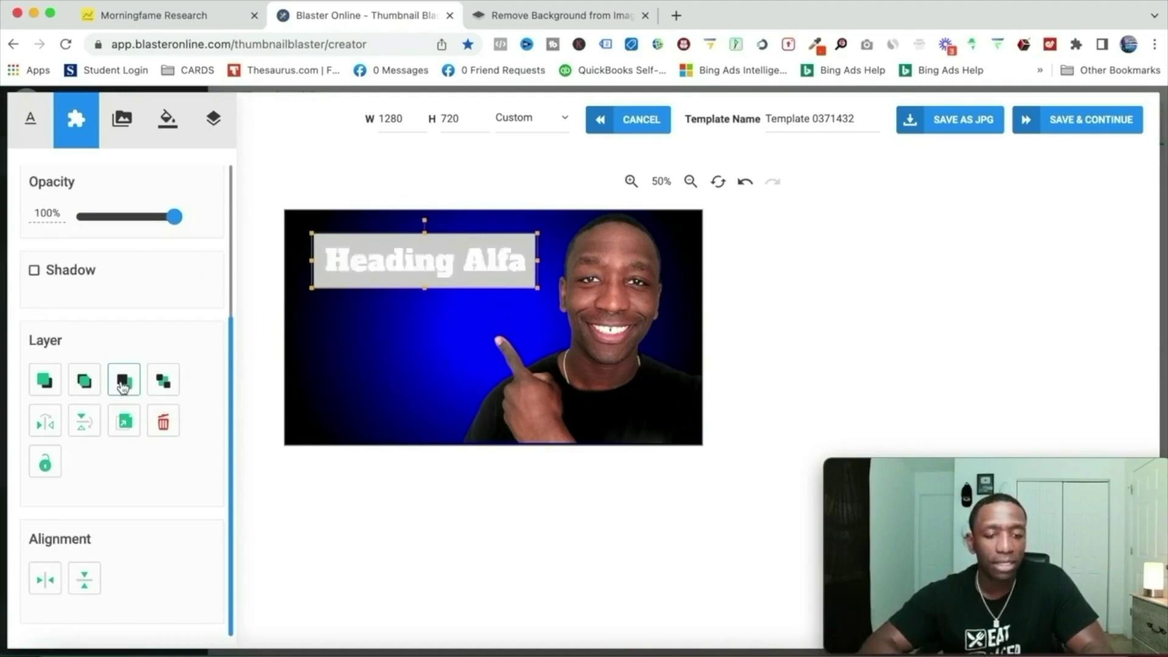
Step: Recolour the rectangle behind the heading black and place the heading text back on top of it
drag(449, 268, 449, 293)
click(447, 245)
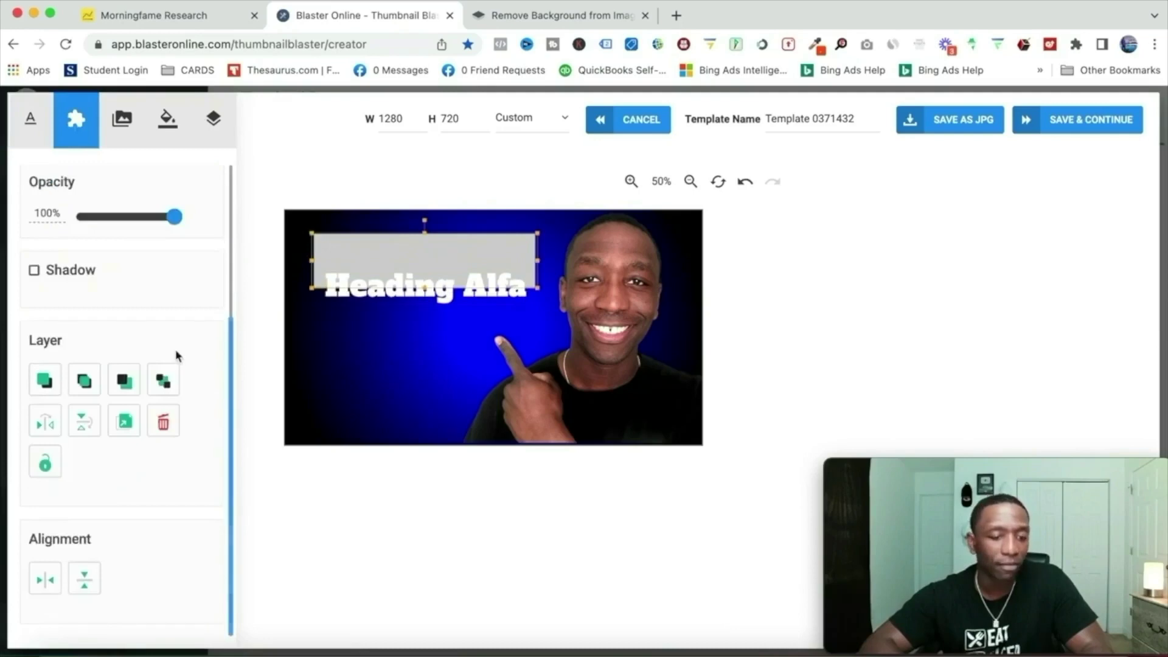
scroll(176, 352, up, 5)
click(66, 220)
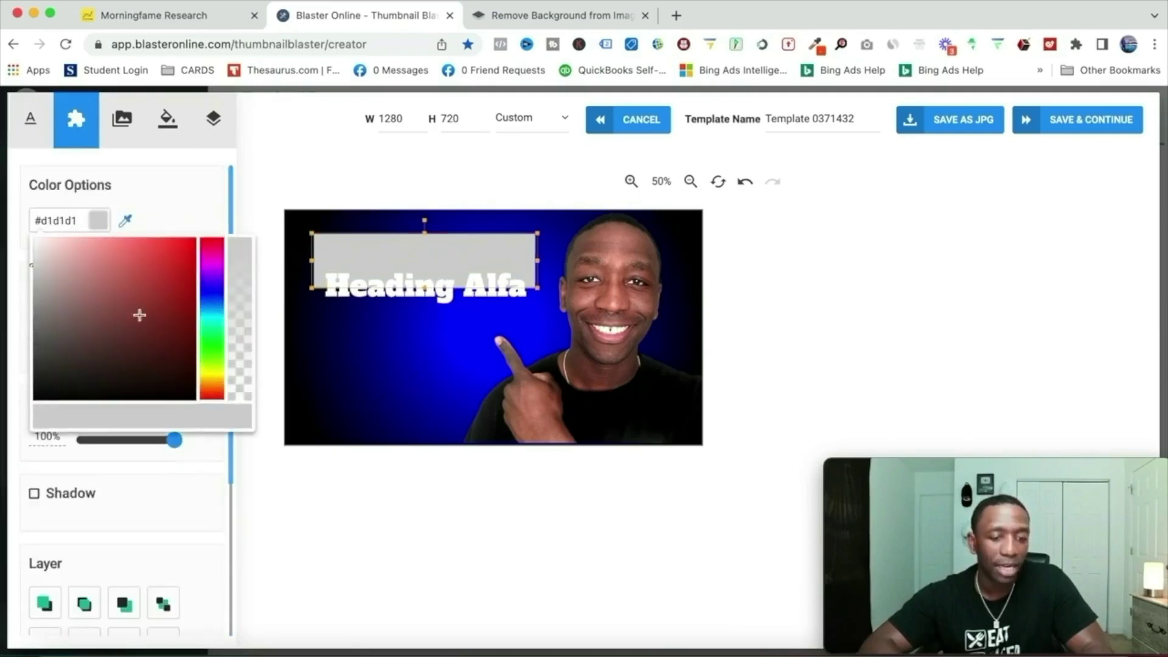
drag(139, 314, 208, 420)
click(421, 329)
drag(433, 298, 429, 272)
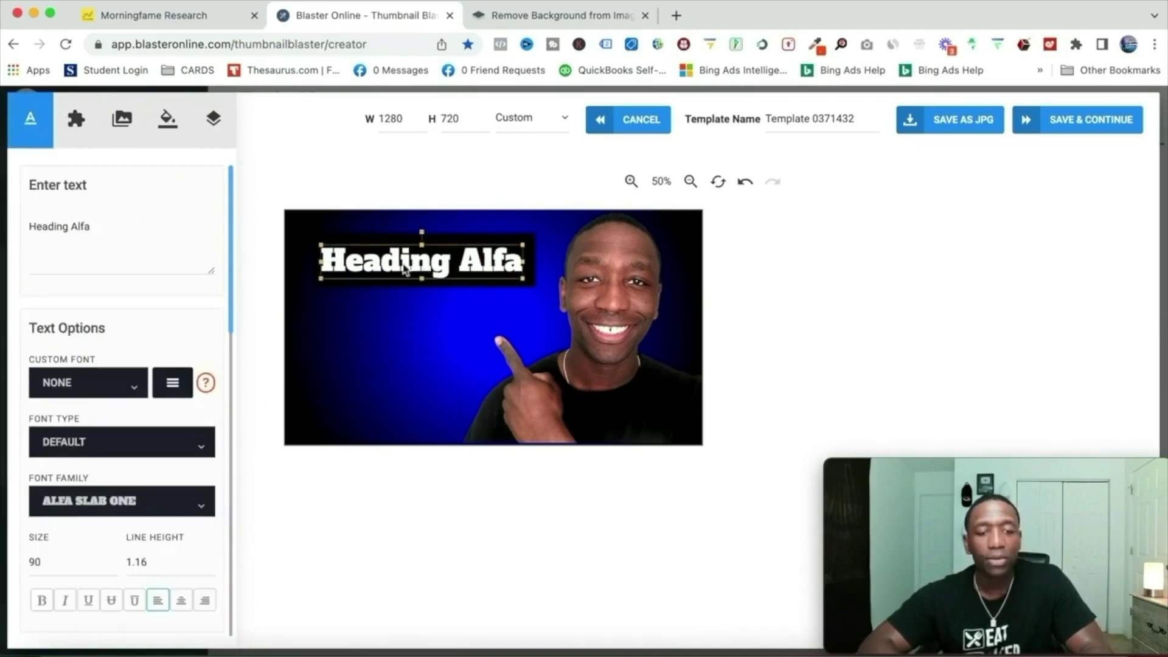
Step: Replace the heading's wording with "This Works"
scroll(117, 333, down, 10)
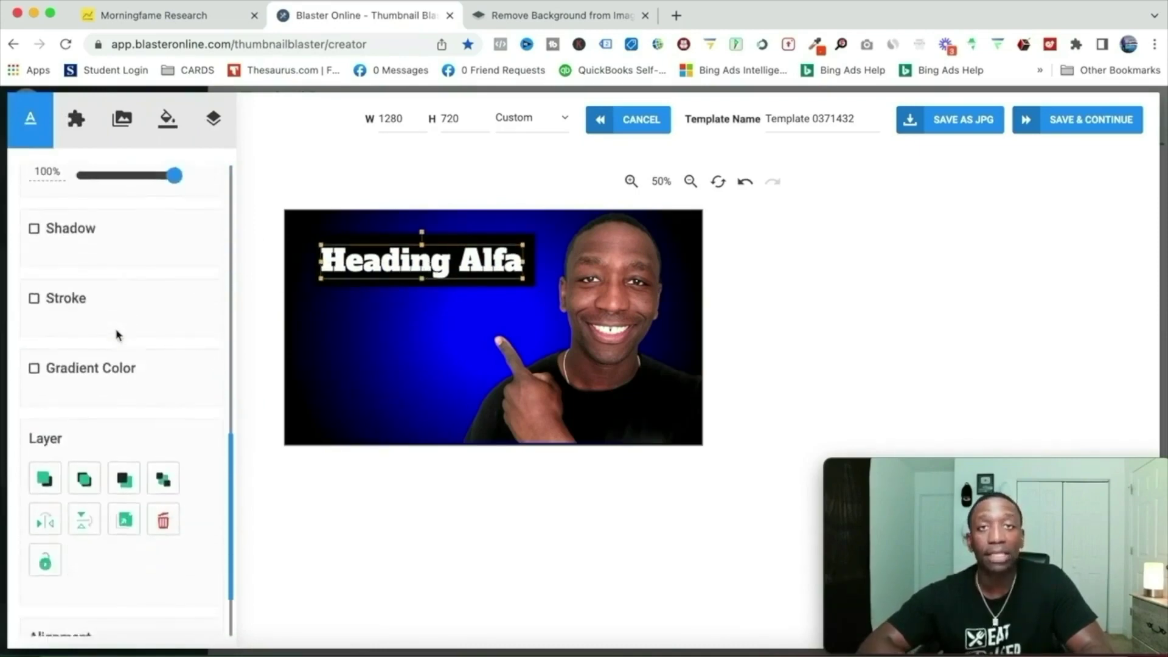
scroll(117, 333, down, 1)
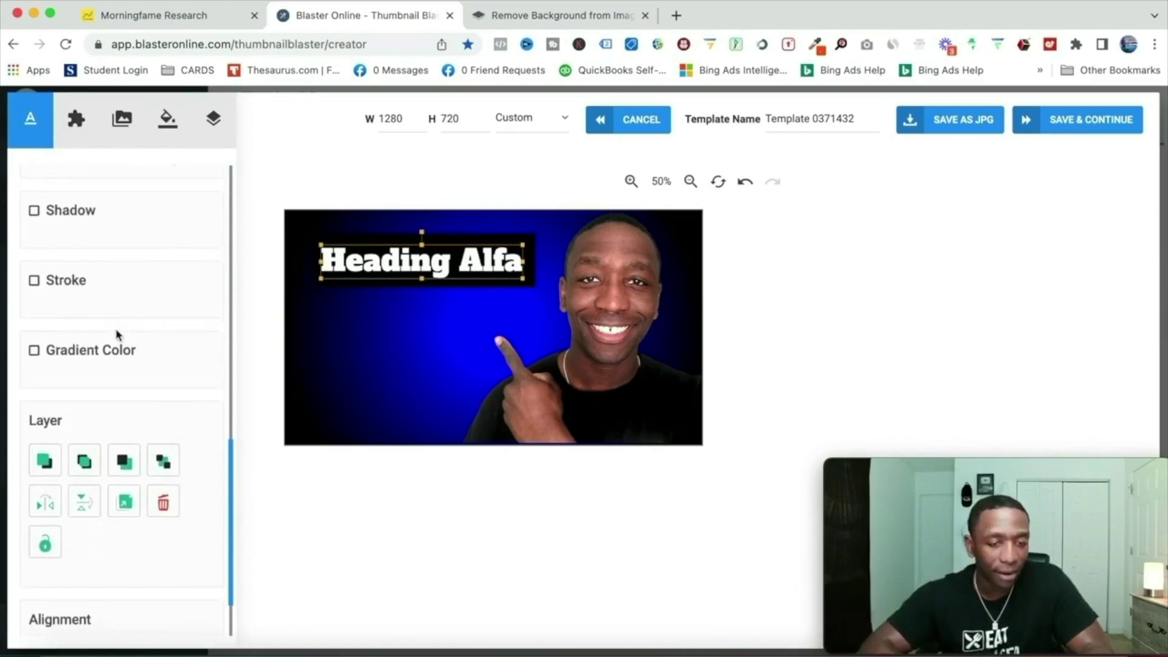
triple_click(391, 260)
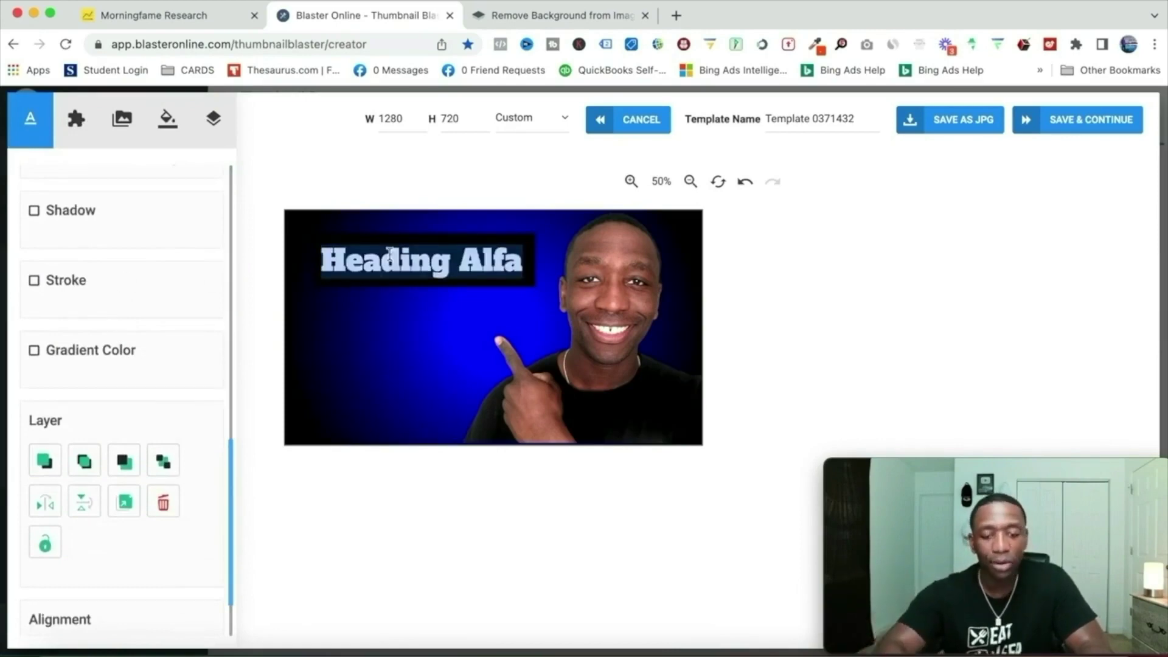
text(This Works)
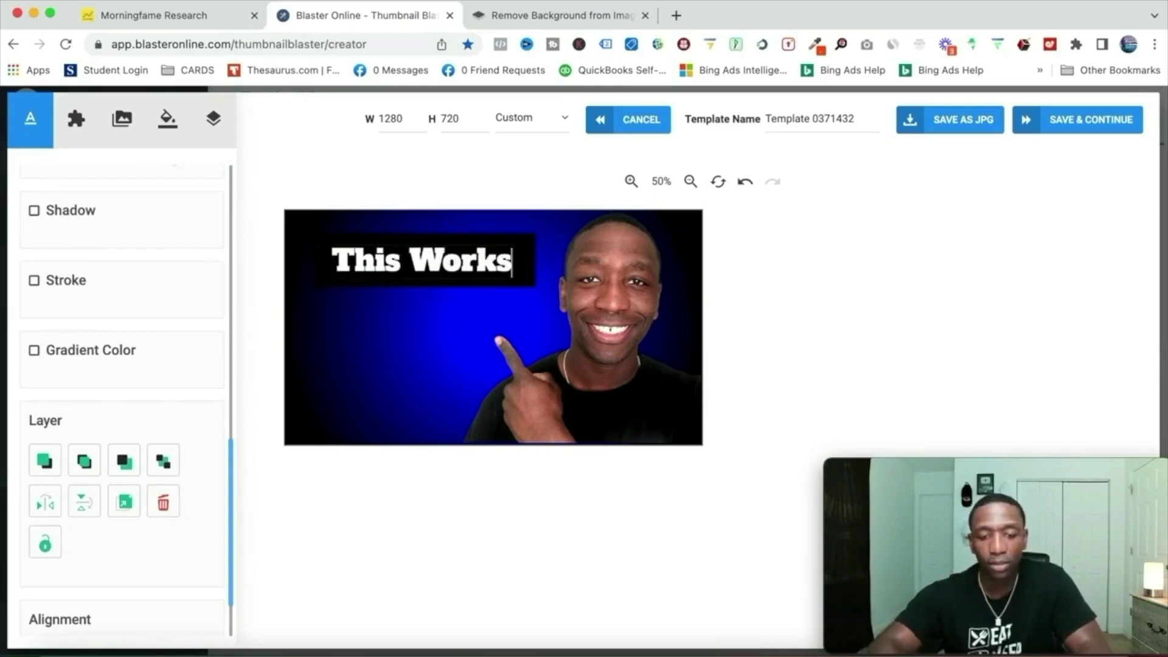
Step: Change the "This Works" text colour to bright green (#00ff30)
scroll(207, 326, up, 10)
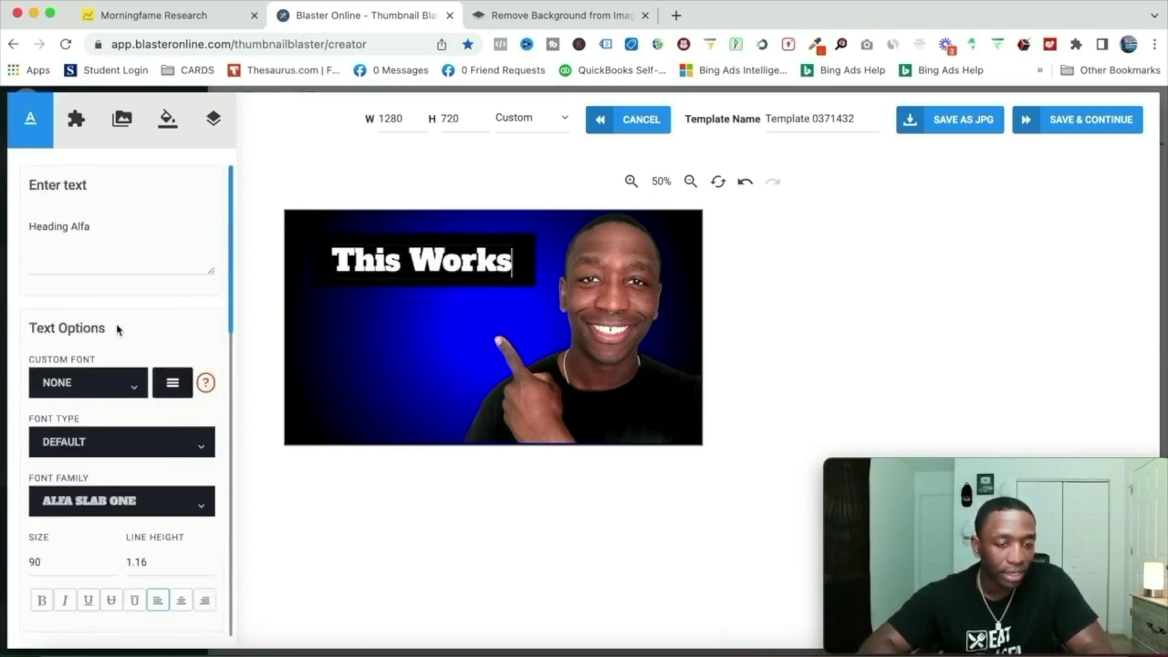
scroll(118, 328, down, 3)
scroll(115, 329, down, 4)
click(35, 277)
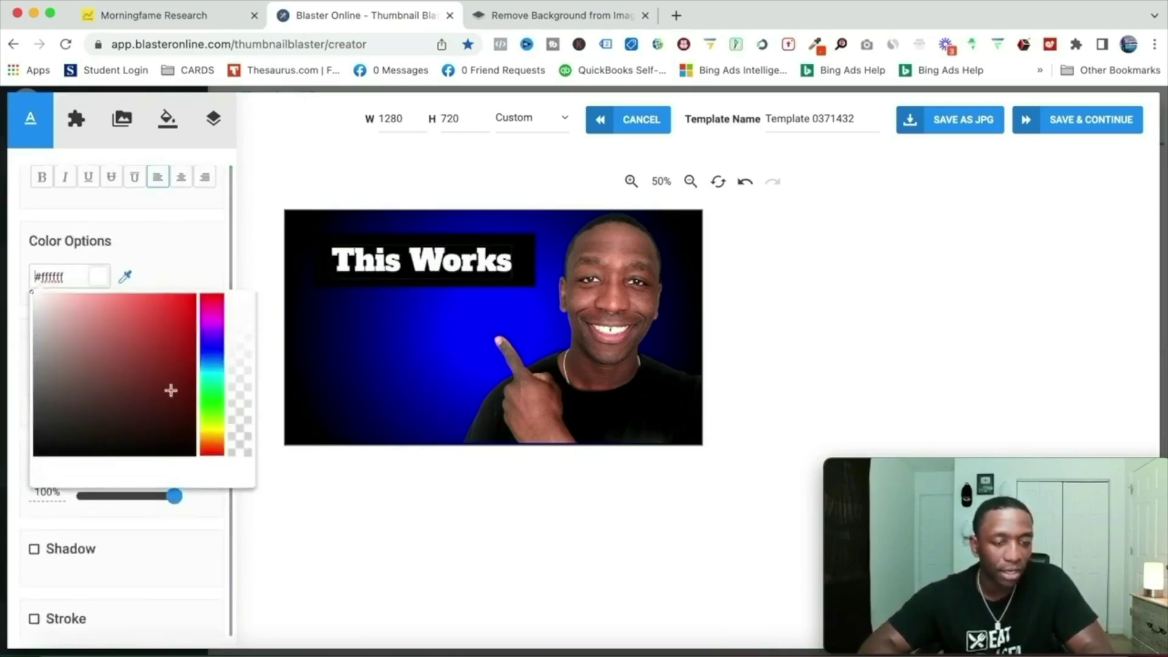
click(213, 395)
drag(172, 373, 233, 285)
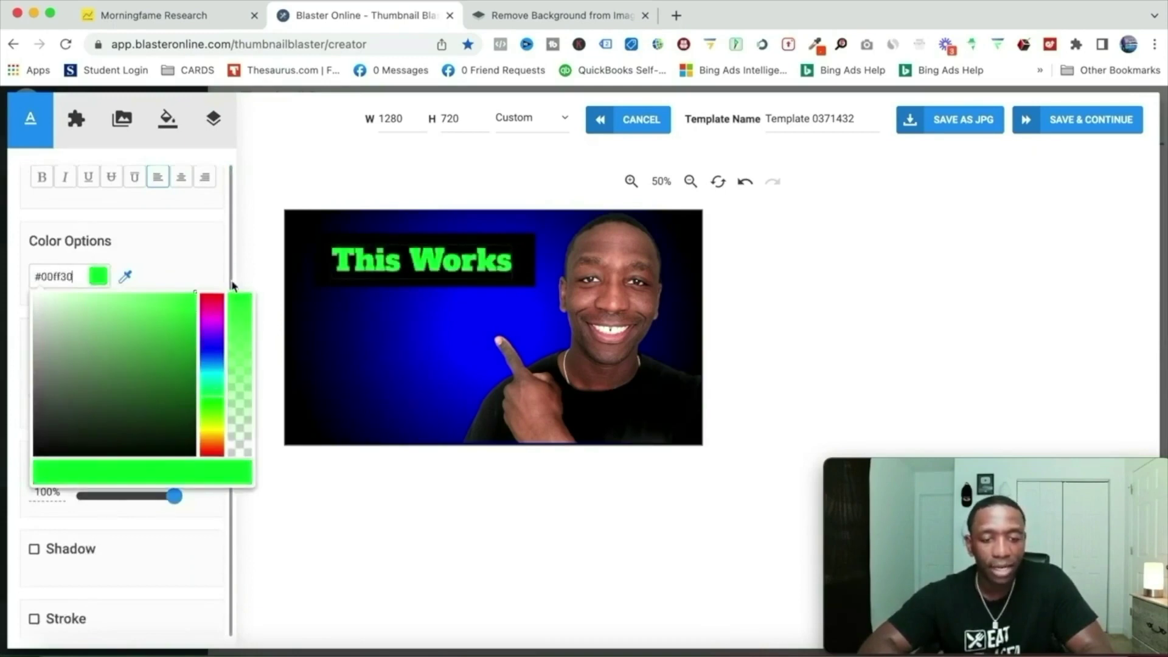
Step: Enlarge the "This Works" text within its black box and nudge the portrait slightly to the left
click(525, 307)
click(511, 257)
mouse_move(514, 245)
mouse_down()
mouse_move(528, 241)
mouse_move(508, 262)
mouse_up()
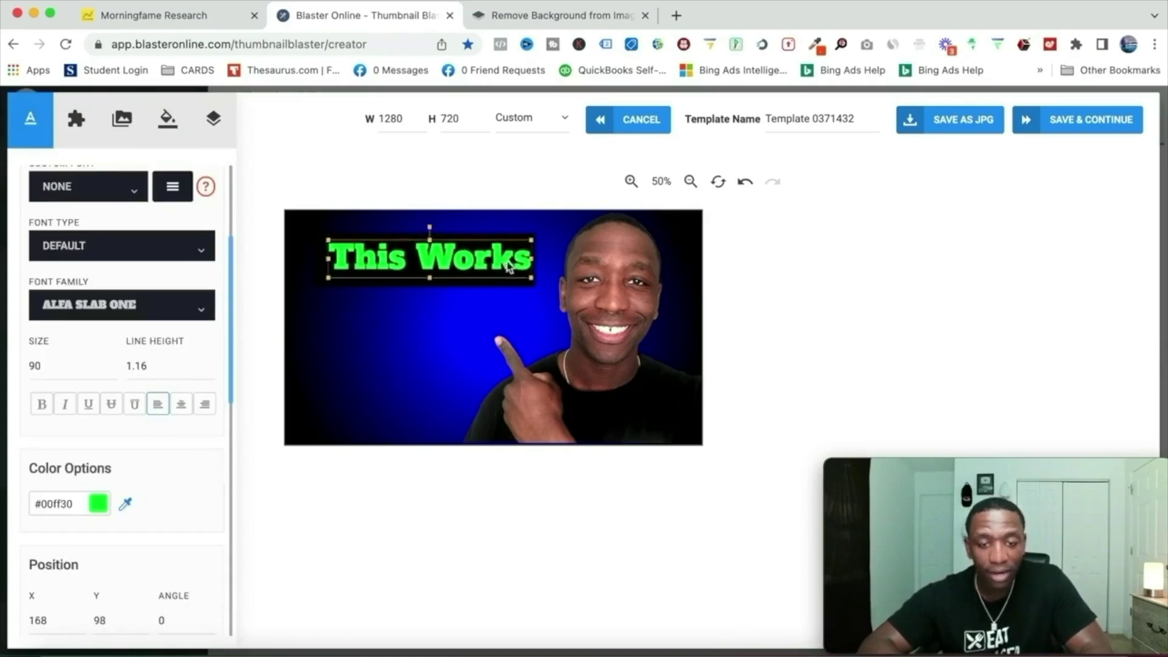
drag(631, 333, 620, 356)
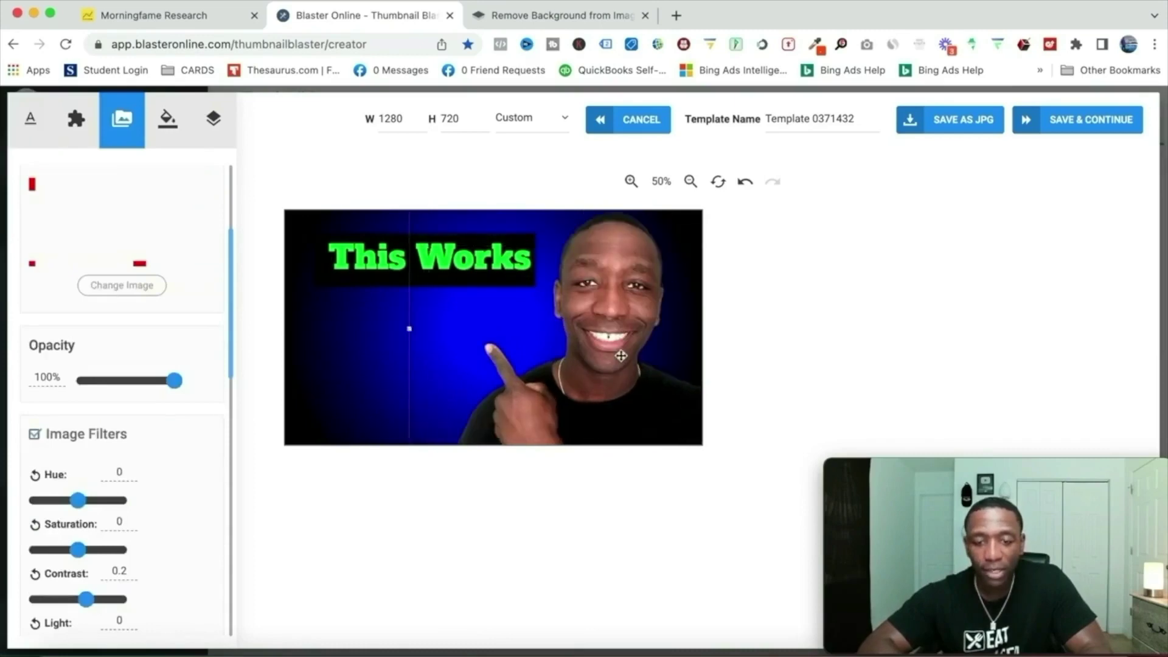
click(357, 351)
Step: Add the saved $9,007.65 sales screenshot to the thumbnail and place it beneath the "This Works" heading
click(115, 130)
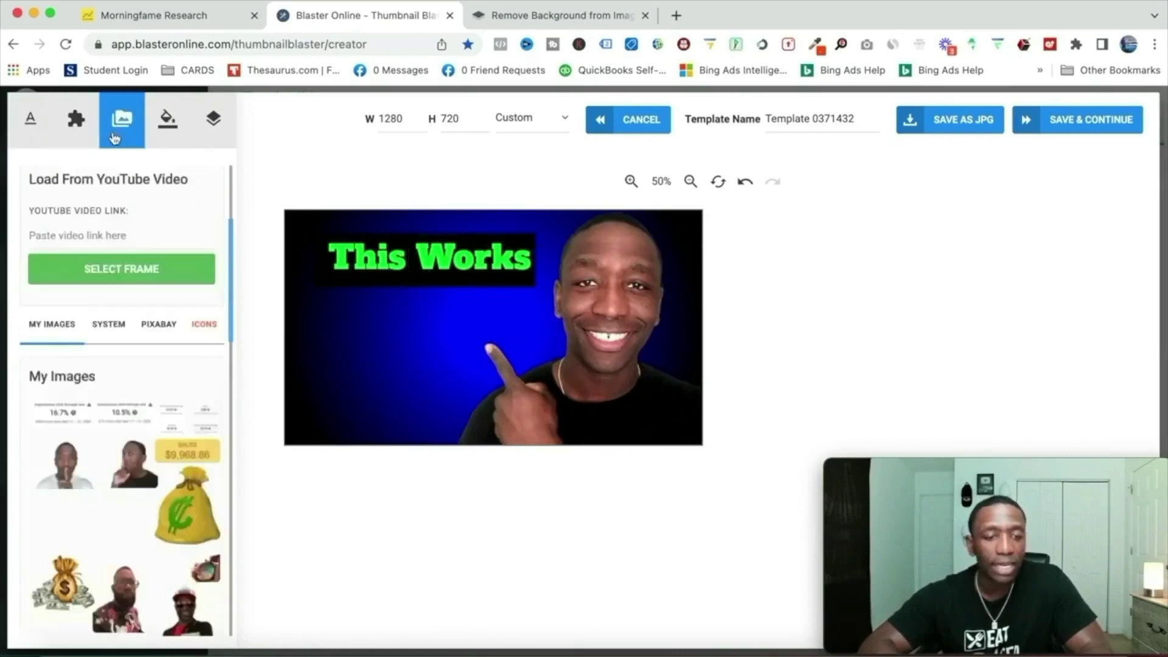
scroll(156, 408, down, 15)
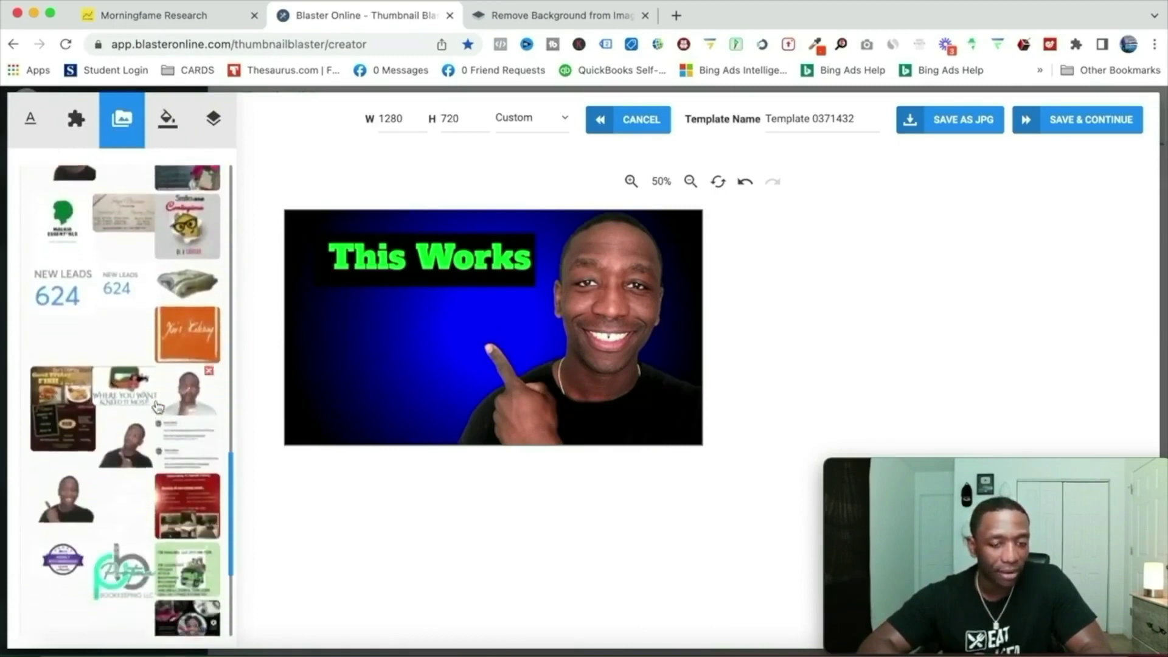
scroll(157, 406, down, 10)
scroll(157, 407, down, 5)
scroll(133, 420, up, 15)
scroll(103, 433, down, 15)
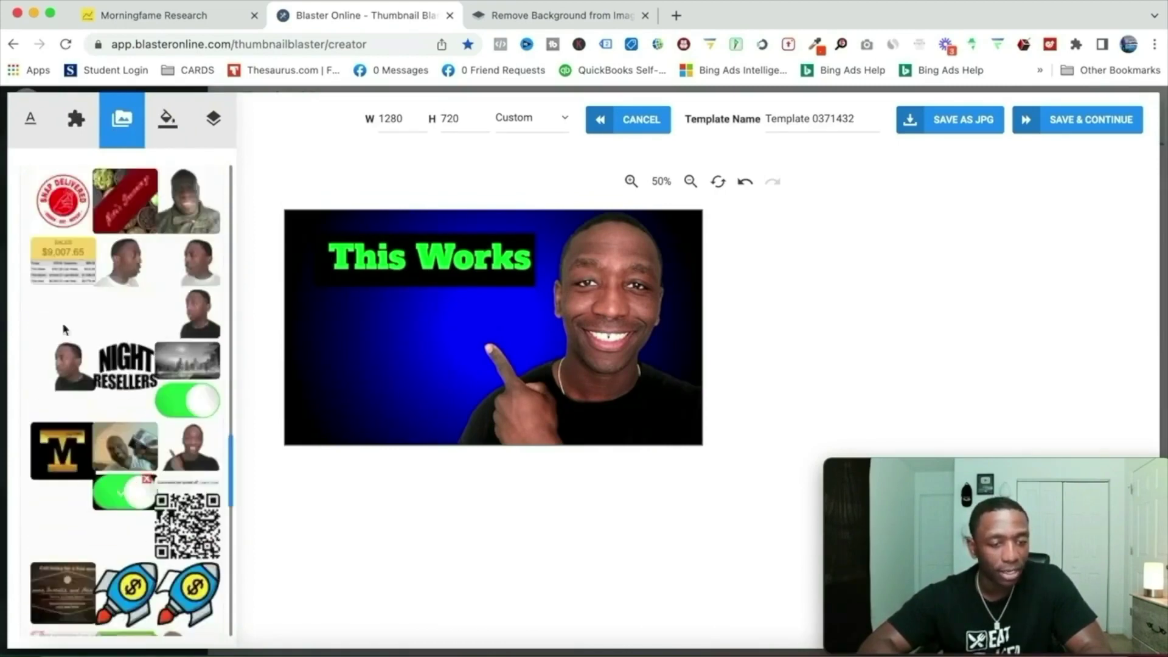
click(61, 258)
mouse_move(515, 347)
mouse_down()
mouse_move(438, 365)
mouse_move(448, 359)
mouse_up()
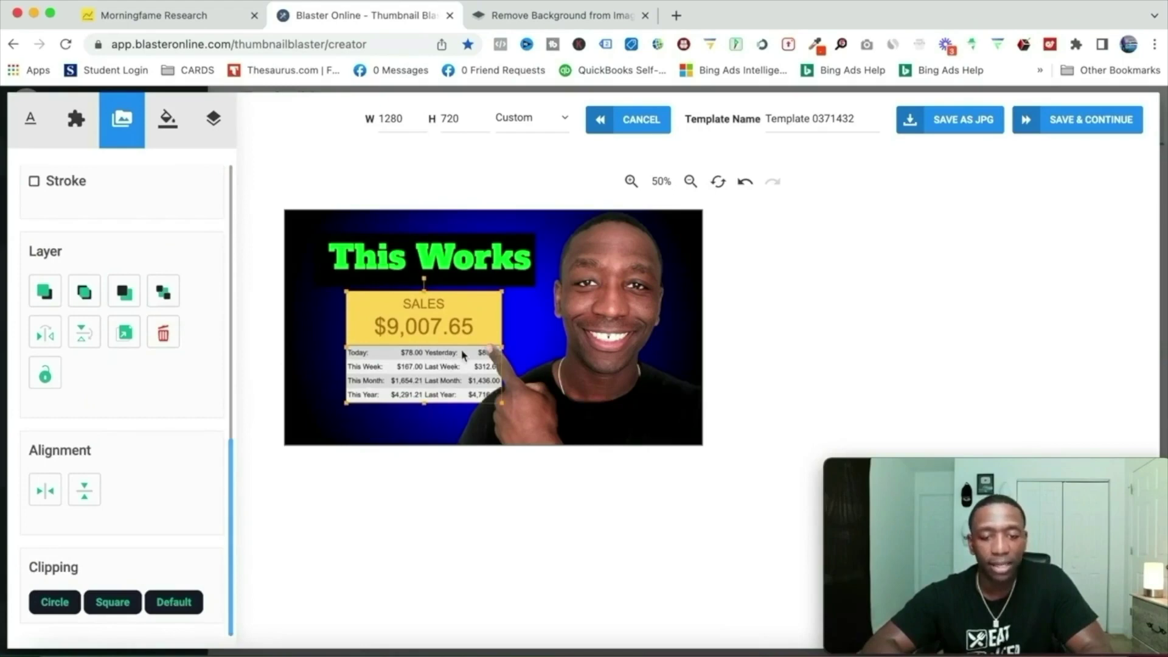
drag(461, 350, 460, 353)
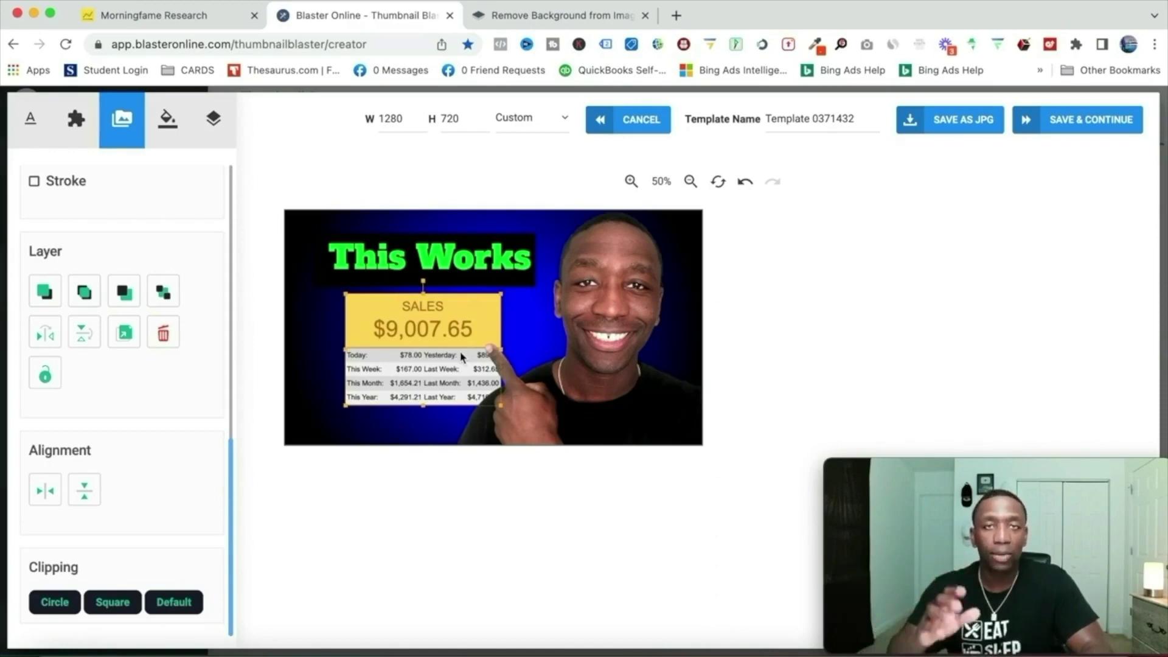
Step: Add a hand-drawn ellipse outline from the Arrow shape collection onto the yellow part of the sales screenshot
click(33, 120)
click(76, 119)
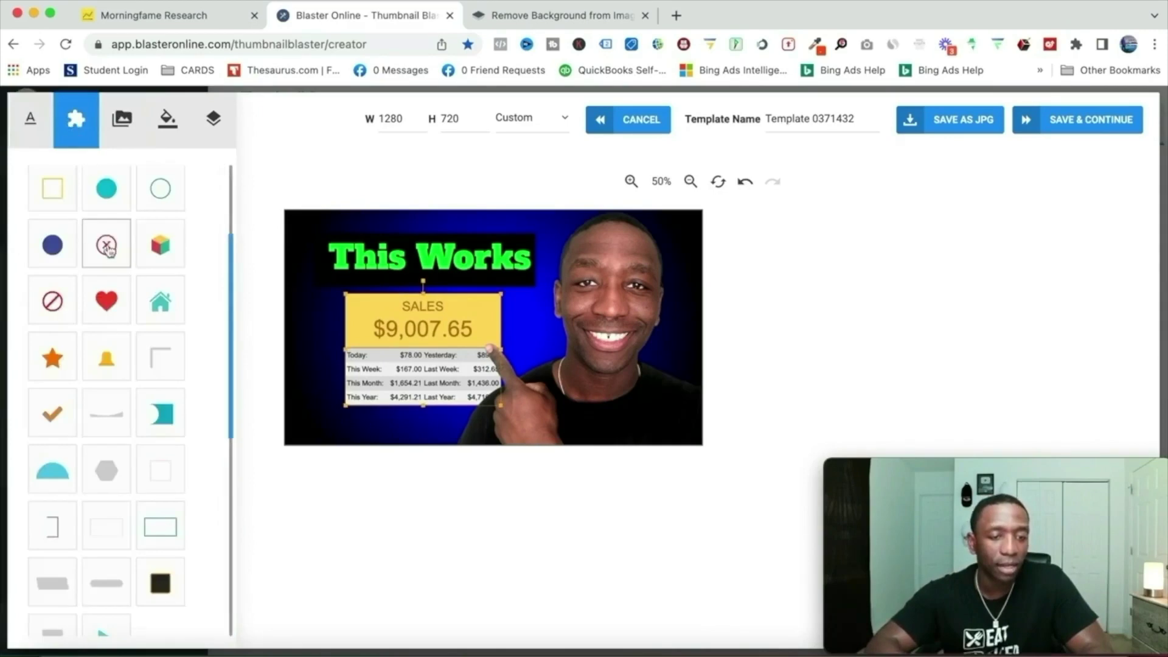
scroll(91, 258, up, 3)
click(64, 295)
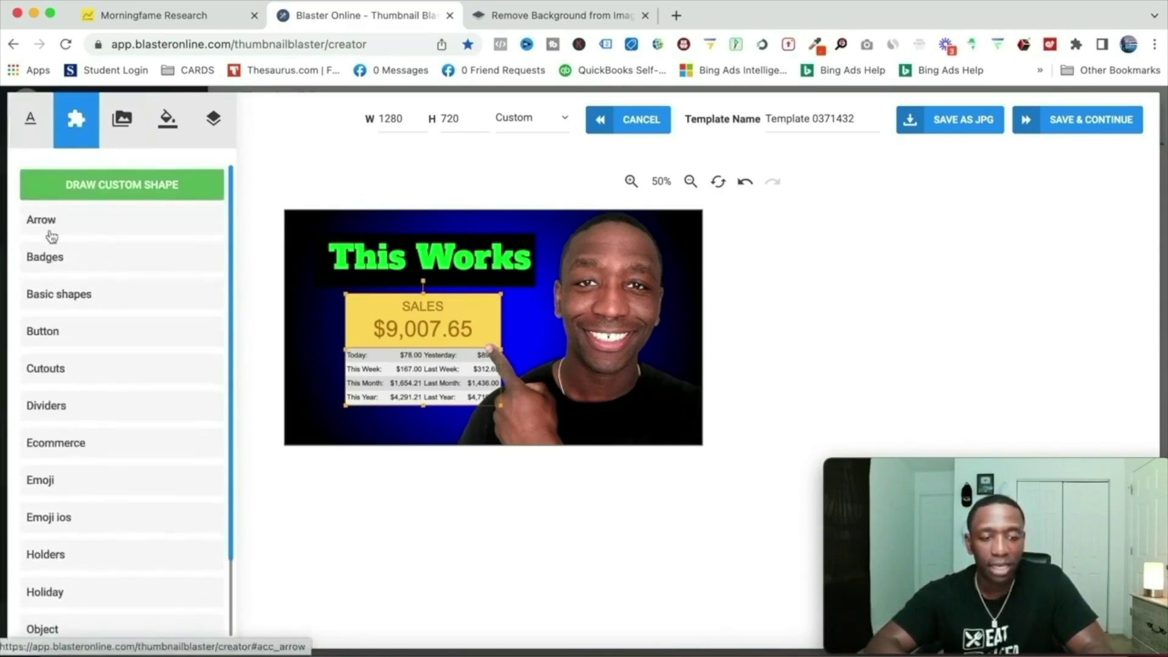
click(75, 298)
click(73, 296)
scroll(104, 347, down, 2)
scroll(107, 350, up, 2)
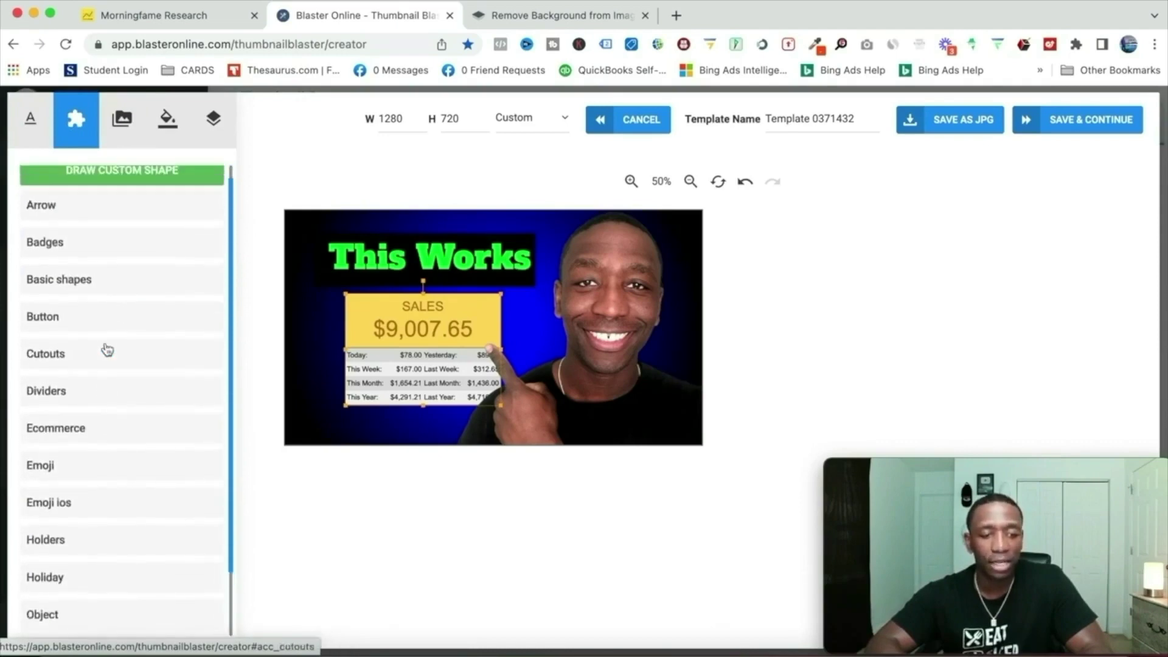
click(42, 206)
scroll(152, 292, down, 5)
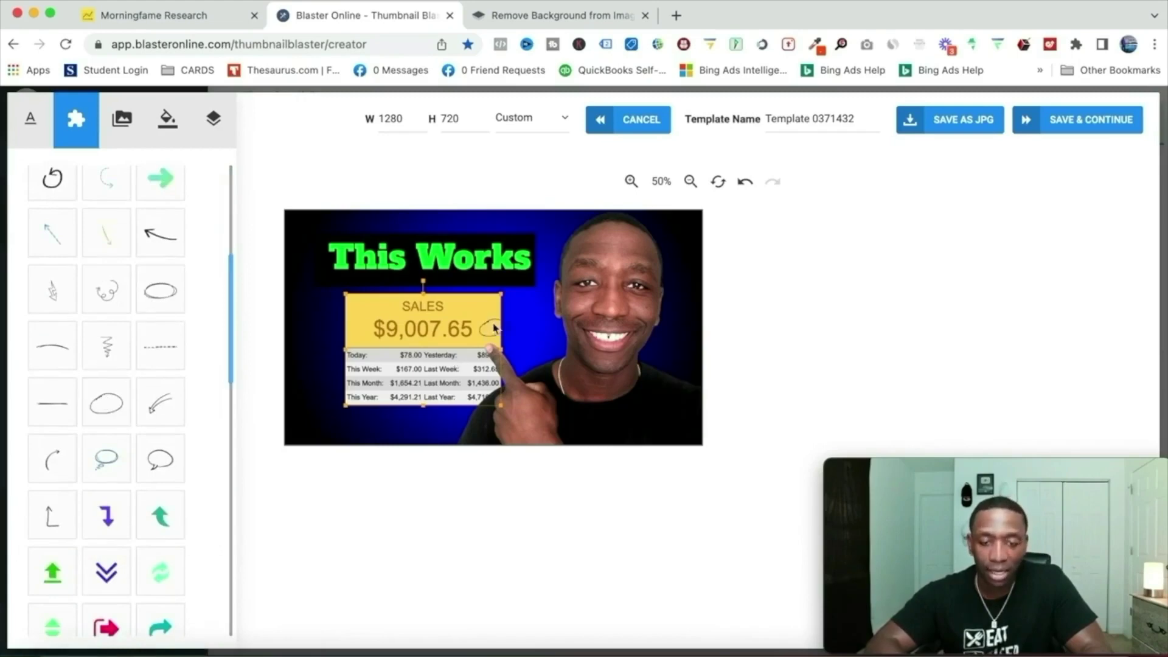
Step: Stretch the ellipse outline horizontally so it surrounds the $9,007.65 figure
click(630, 182)
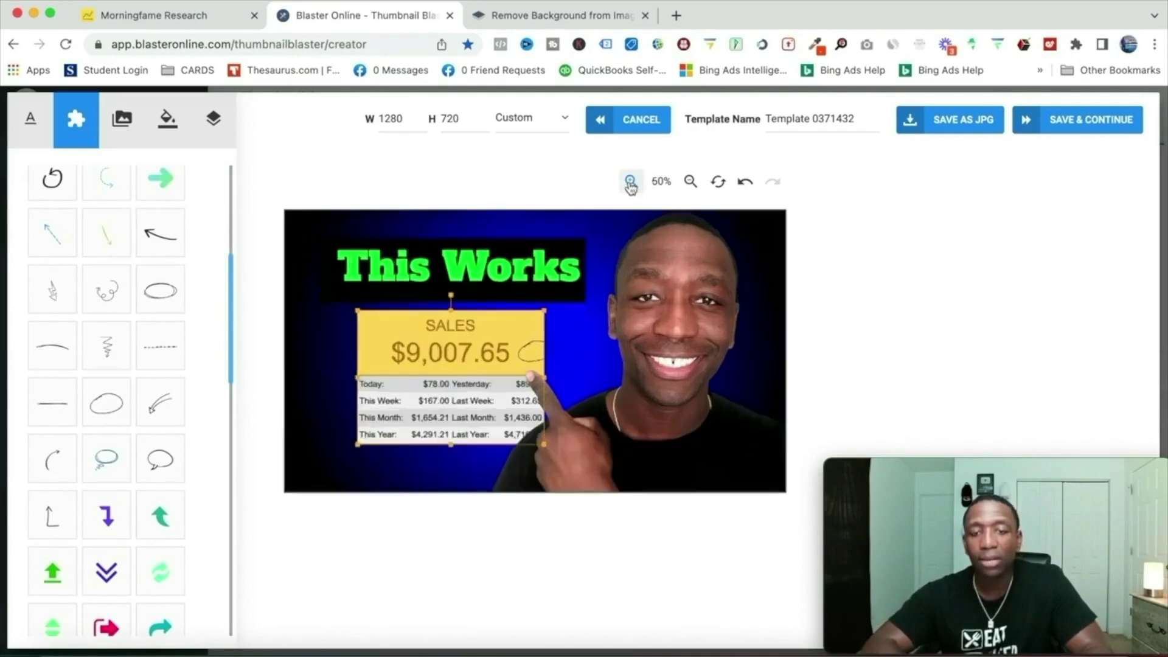
click(630, 183)
click(630, 182)
click(630, 182)
click(753, 260)
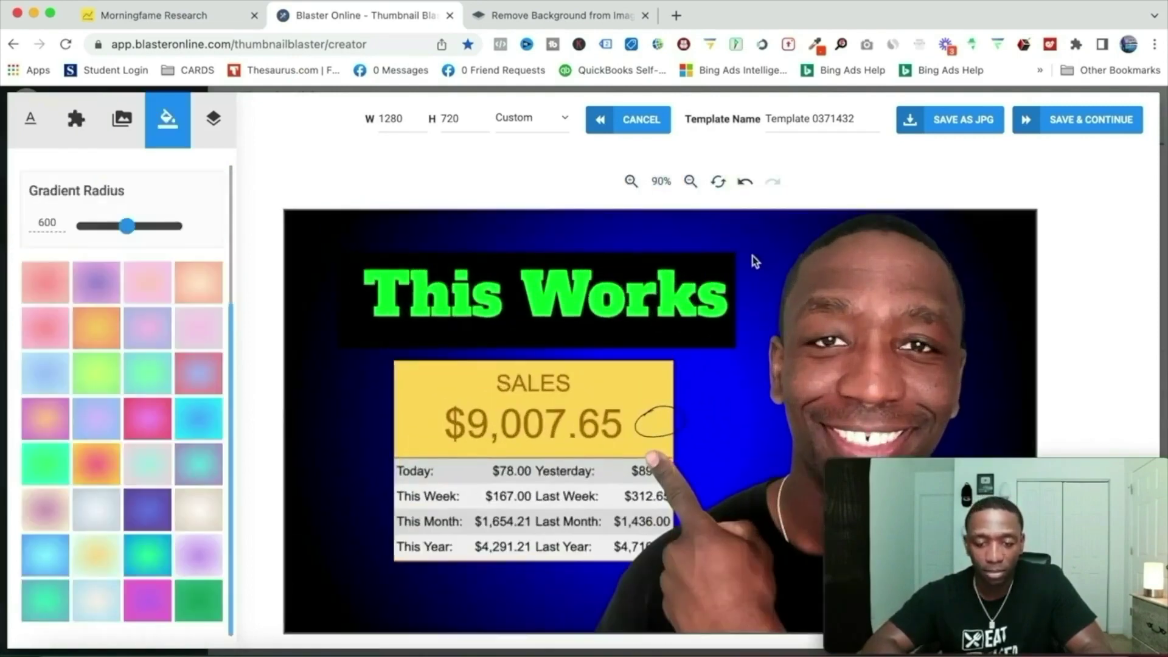
mouse_move(659, 410)
mouse_down()
mouse_move(471, 407)
mouse_move(651, 418)
mouse_up()
drag(433, 434, 405, 438)
Step: Recolour the ellipse outline around the sales figure red
scroll(171, 386, up, 3)
click(97, 220)
drag(136, 311, 236, 239)
click(595, 433)
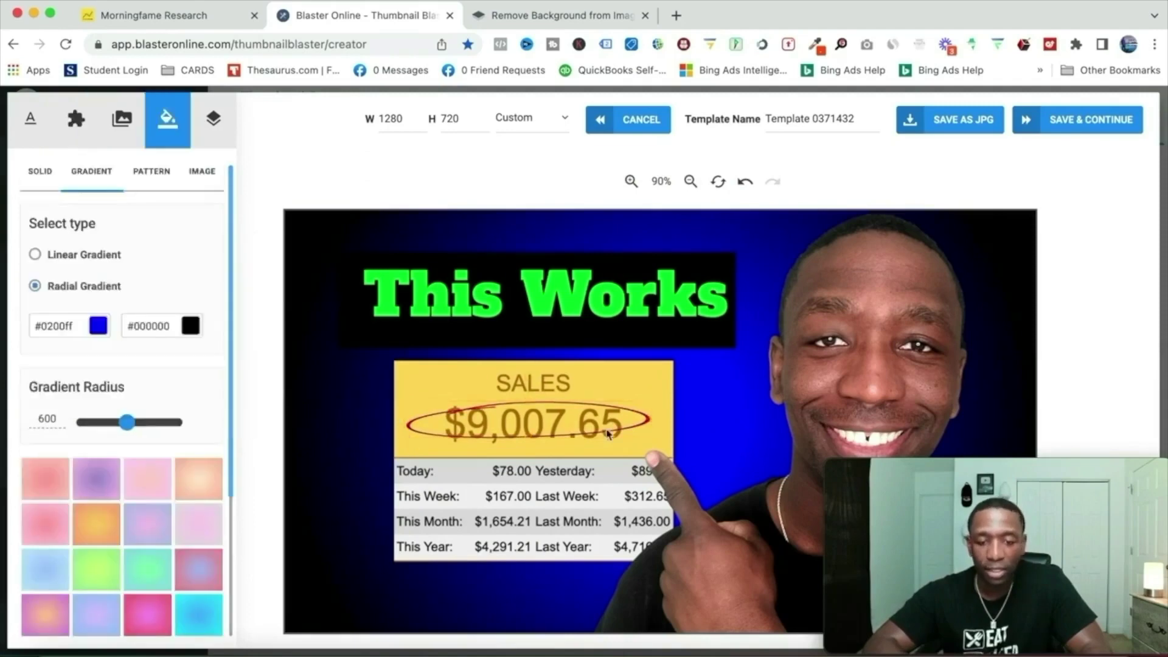
Step: Rotate the red ellipse by about 2 degrees and adjust its width and height to fit around the $9,007.65 figure
click(648, 424)
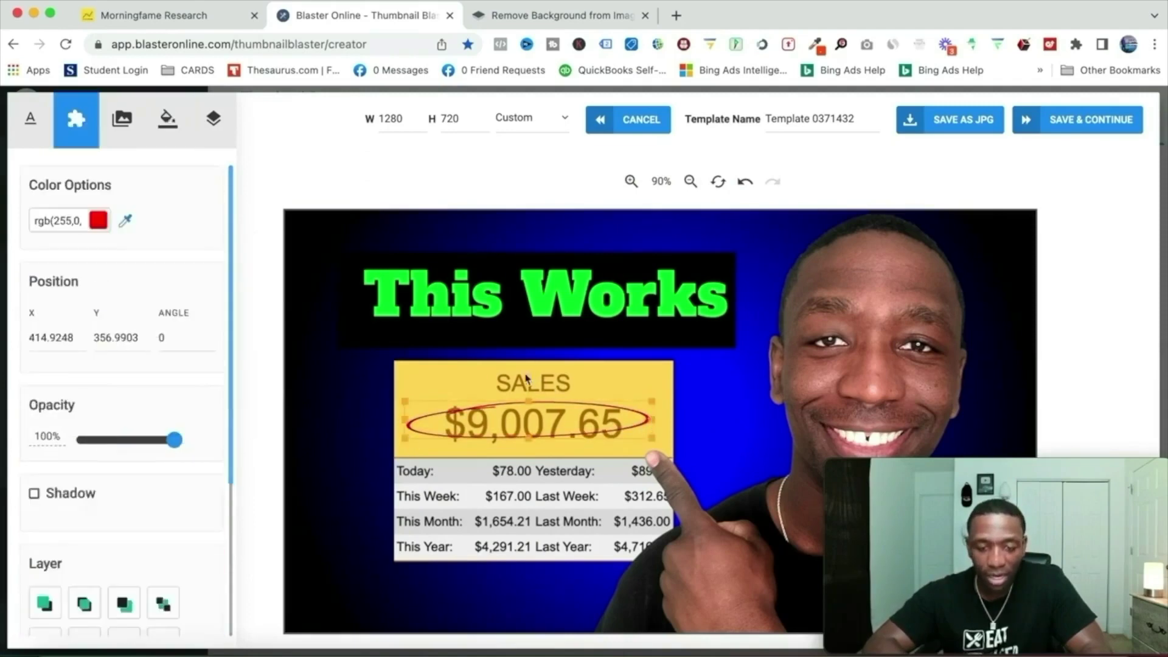
drag(528, 377, 531, 373)
drag(652, 446, 676, 406)
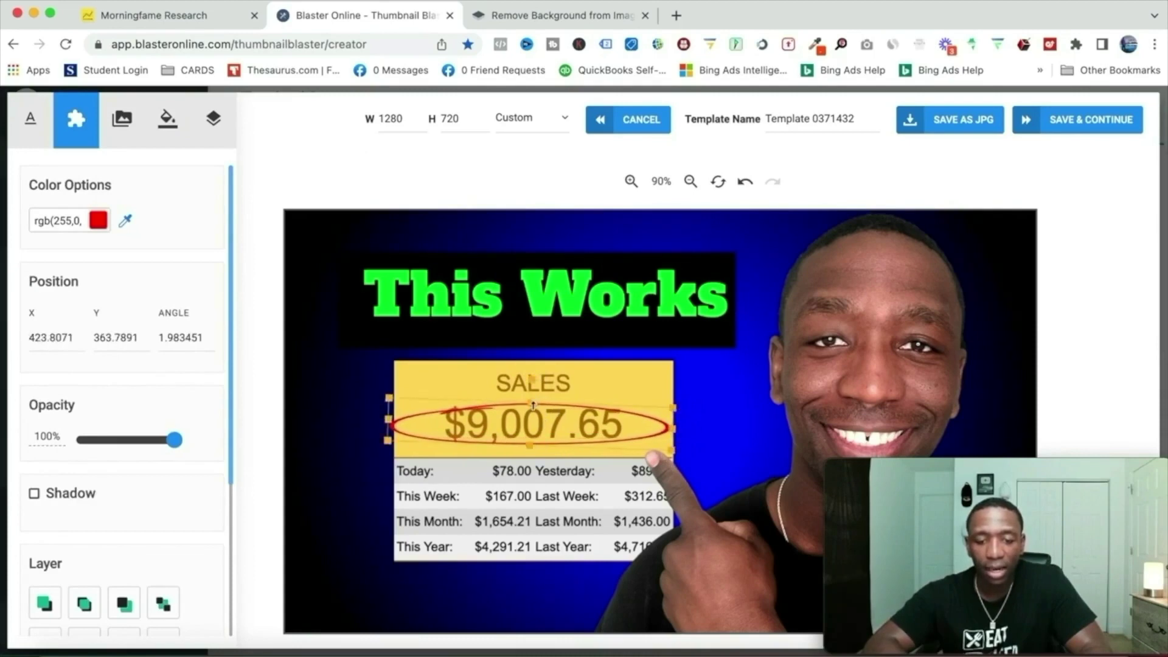
drag(532, 401, 533, 399)
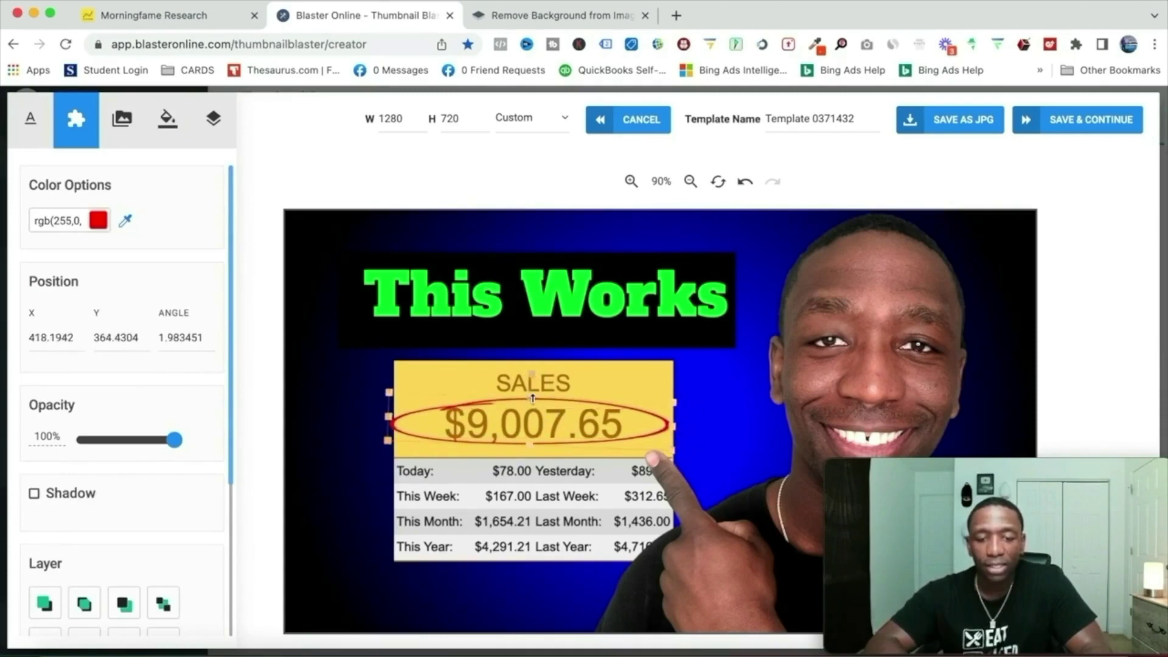
drag(671, 426, 663, 426)
drag(393, 417, 395, 418)
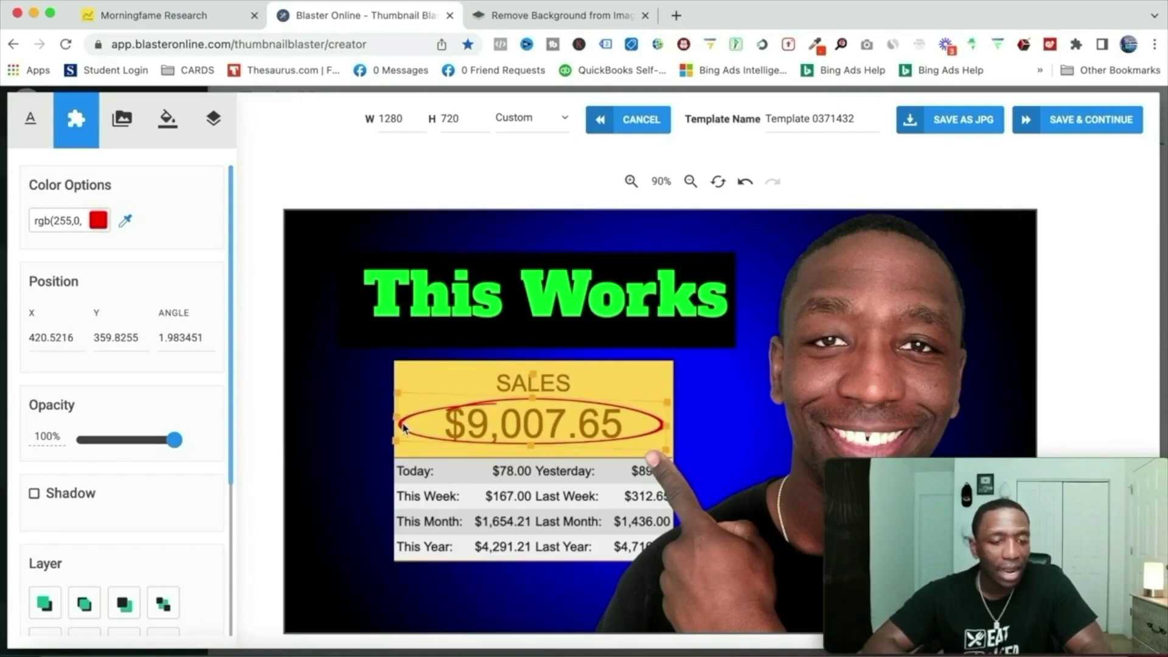
Step: Duplicate the red ellipse twice and stack both copies over the original to thicken its outline
scroll(124, 368, down, 4)
click(123, 426)
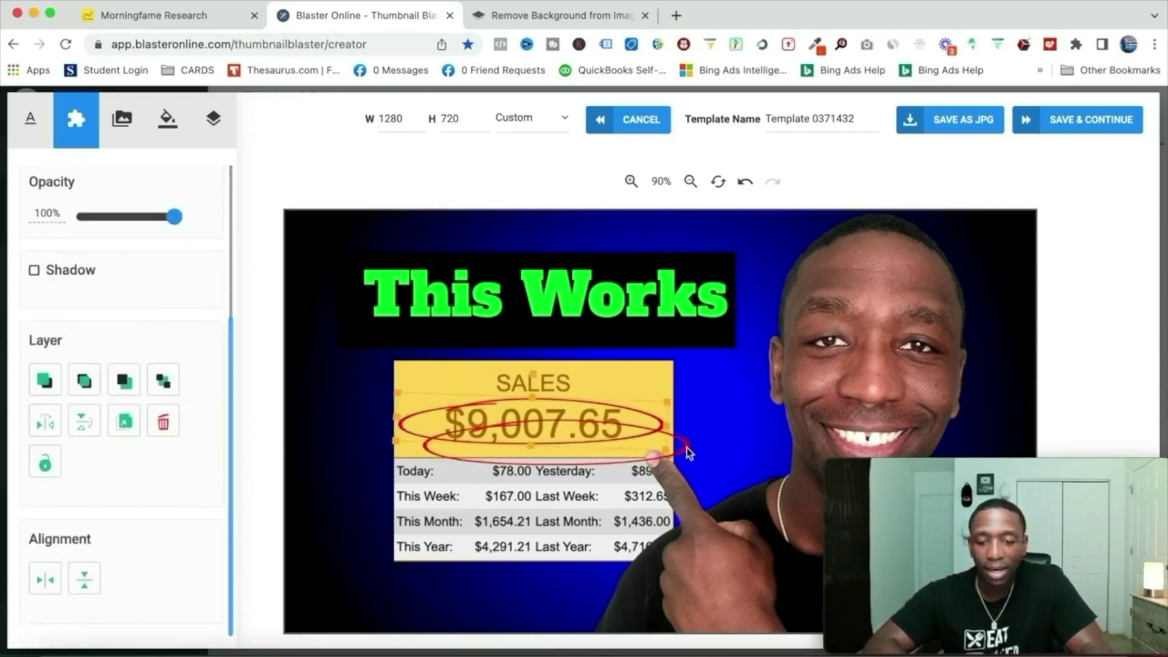
drag(687, 449, 663, 427)
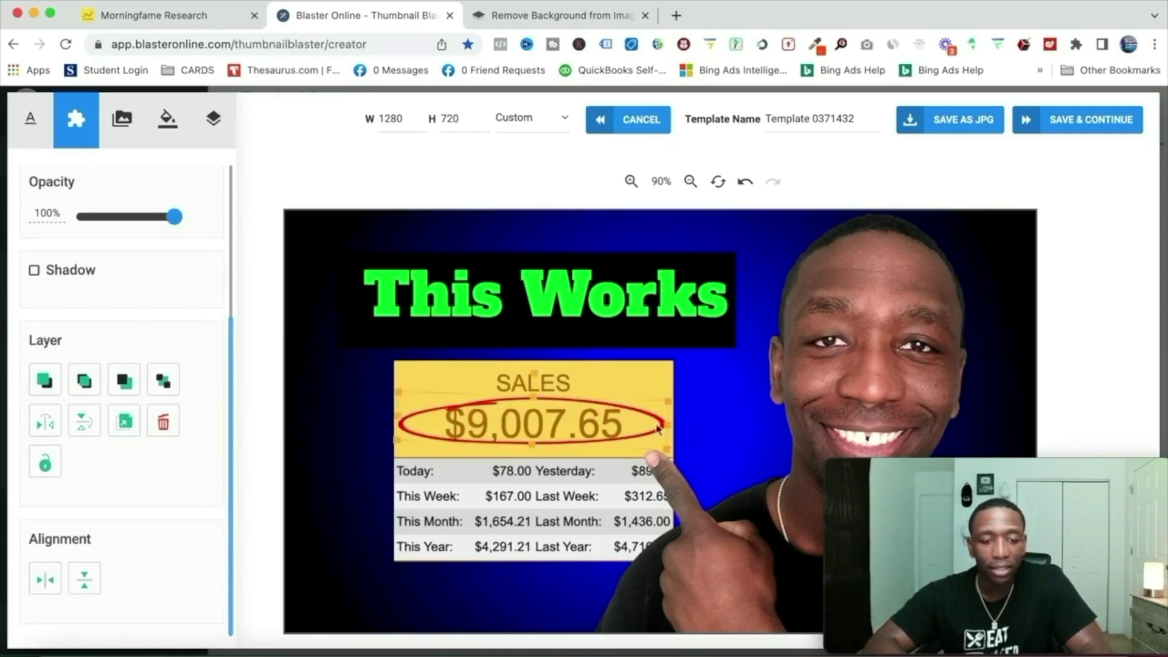
click(124, 421)
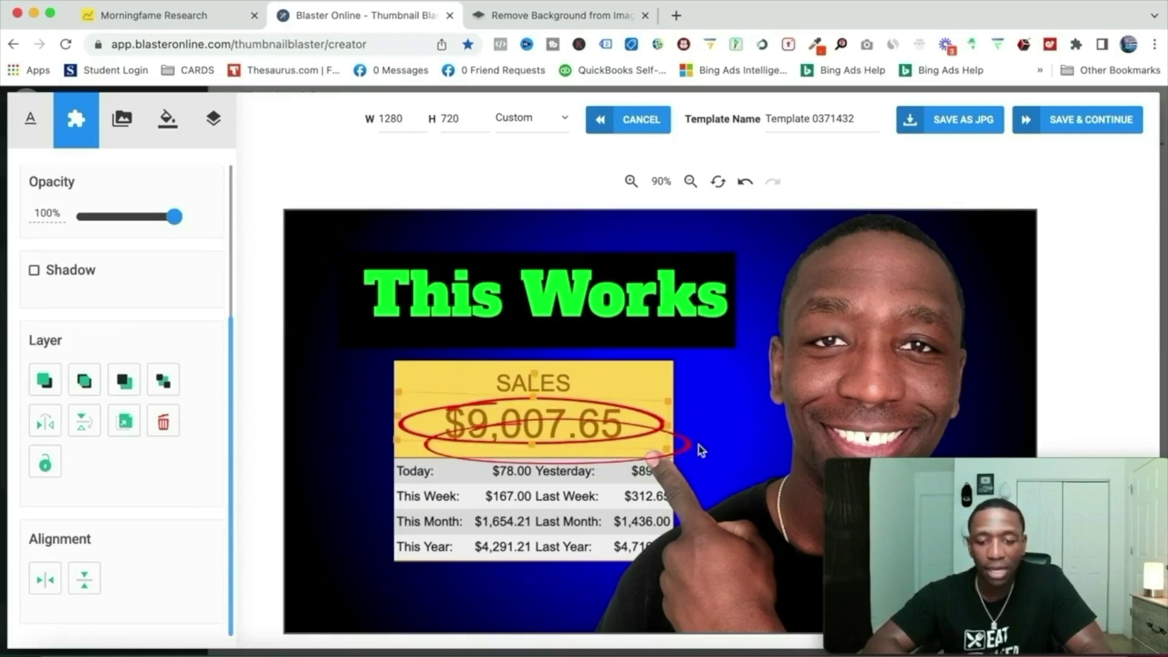
drag(690, 450, 666, 429)
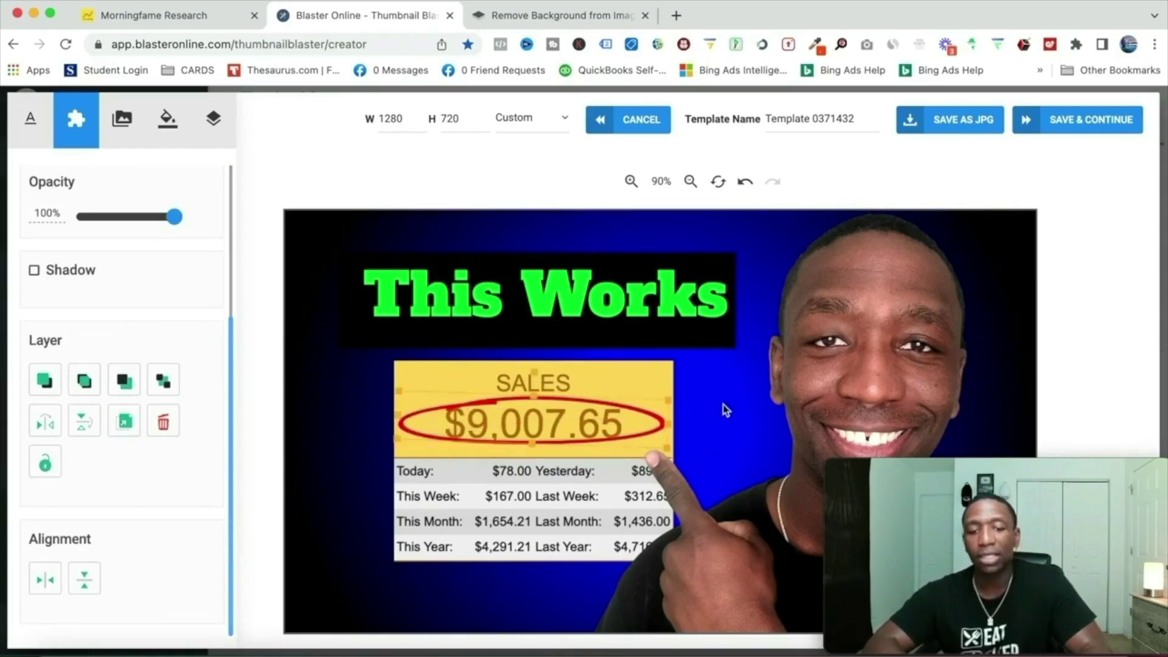
Step: Enlarge the black box and the "This Works" text and reposition them above the sales screenshot
click(731, 257)
drag(734, 276, 700, 291)
click(691, 304)
drag(729, 250, 756, 245)
drag(706, 286, 704, 287)
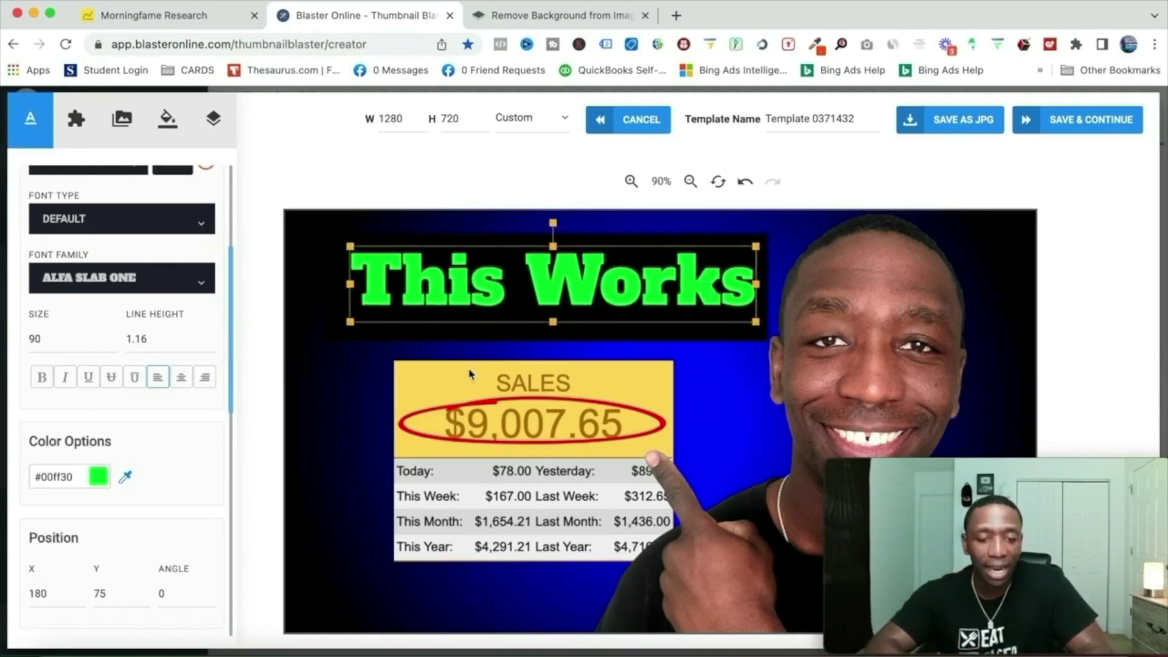
Step: Enable a shadow on the sales screenshot and set its colour to black (#000000)
click(401, 372)
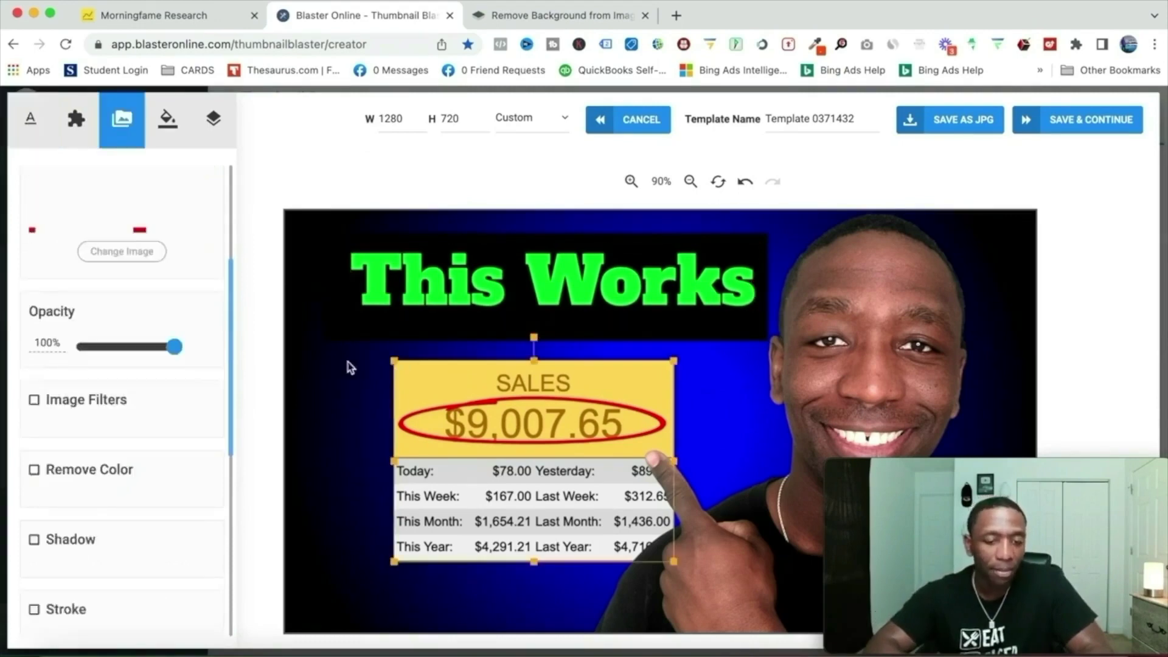
scroll(133, 443, down, 4)
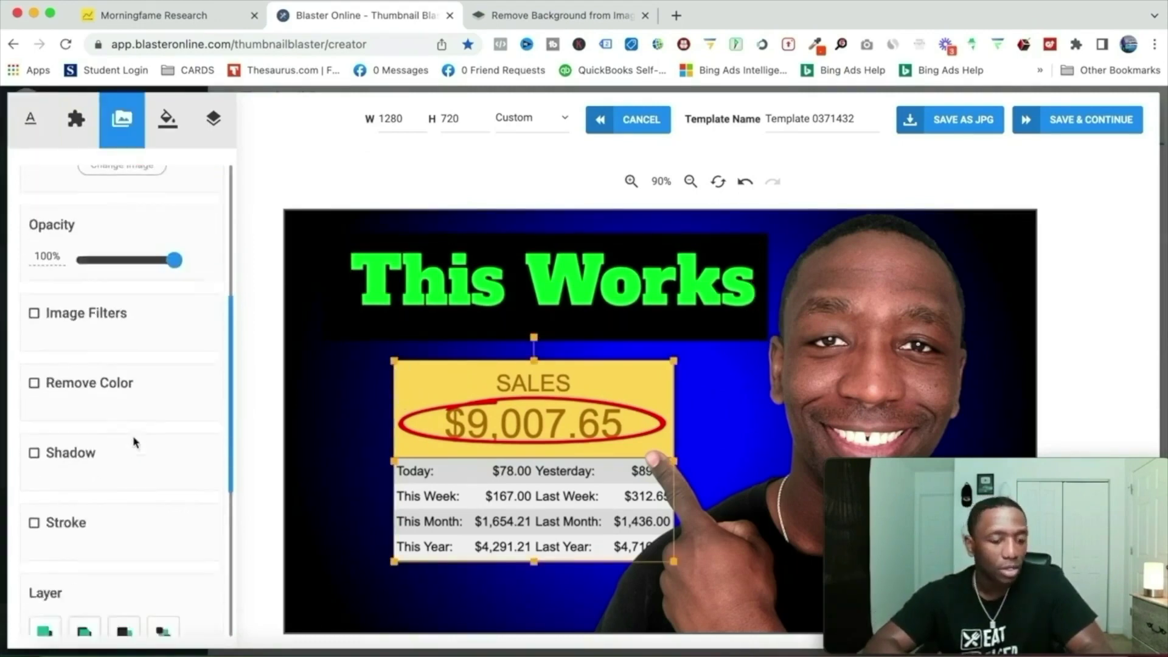
click(34, 296)
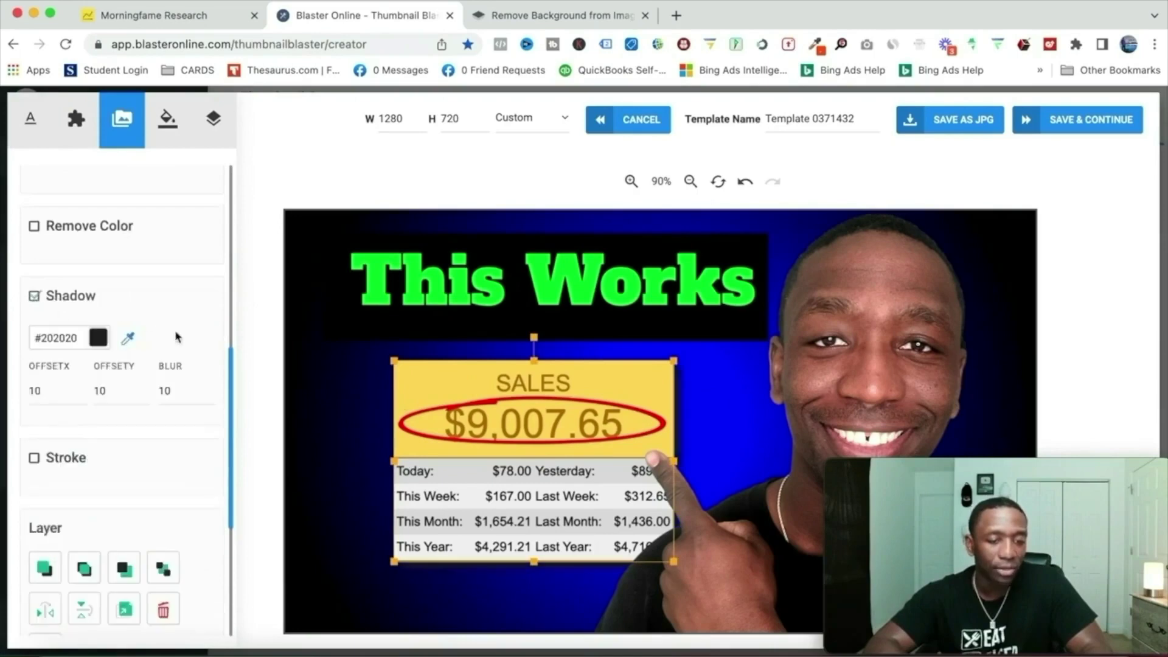
click(63, 338)
drag(135, 422, 216, 546)
scroll(207, 308, up, 8)
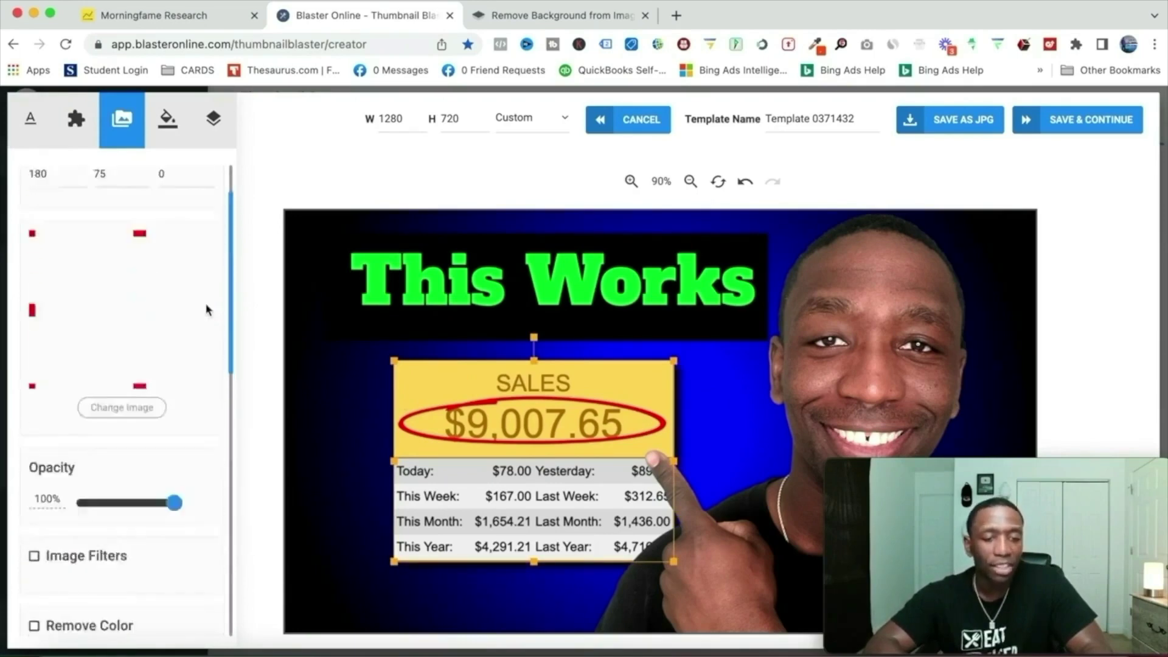
scroll(206, 309, down, 5)
scroll(207, 310, down, 5)
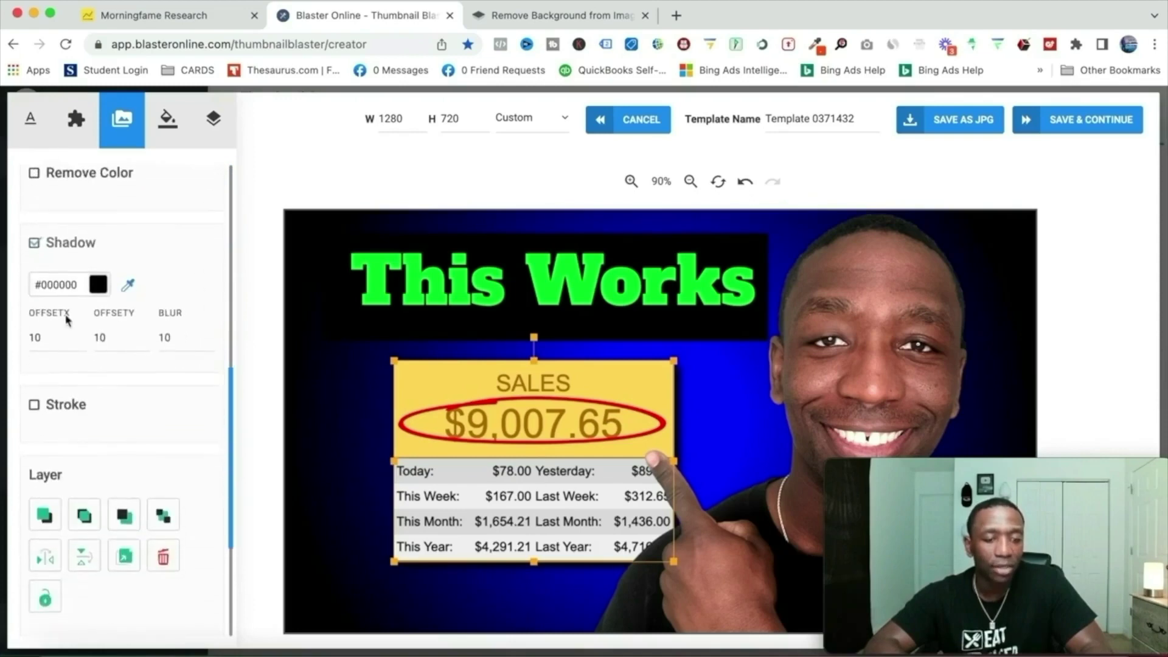
Step: Set the sales screenshot's shadow offset to 6 horizontally and 5 vertically
click(78, 342)
click(78, 341)
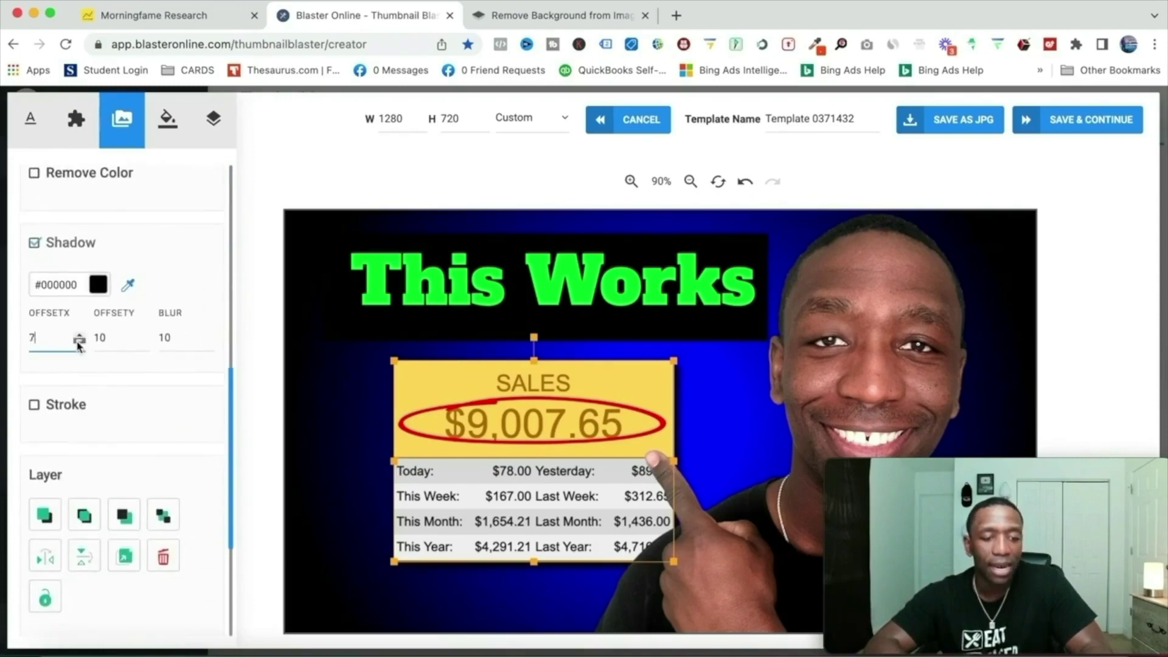
click(144, 343)
click(144, 342)
click(143, 342)
click(143, 342)
click(144, 342)
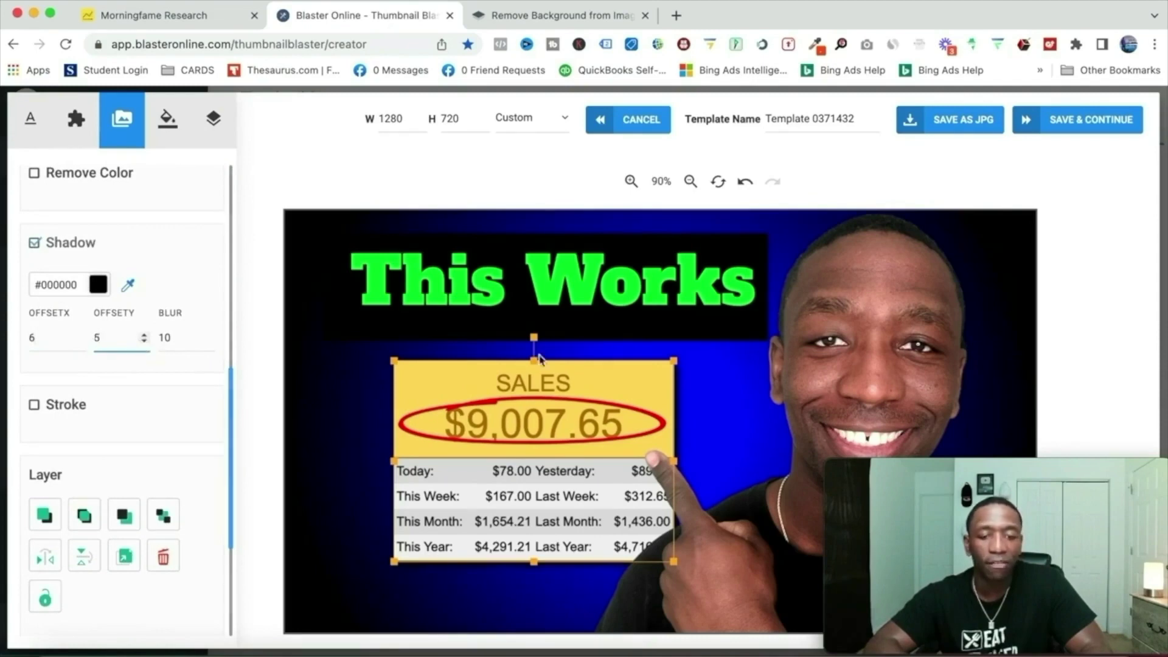
click(747, 377)
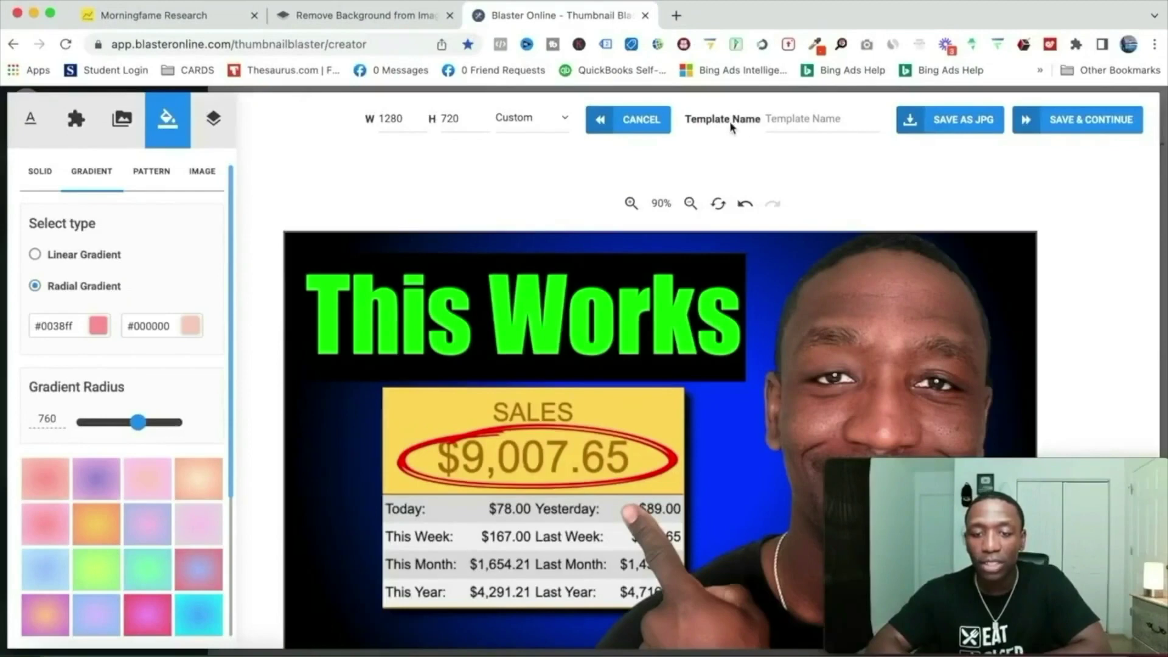
Step: Name the template "How To Promote Affiliate Links With Free Traffic"
click(795, 119)
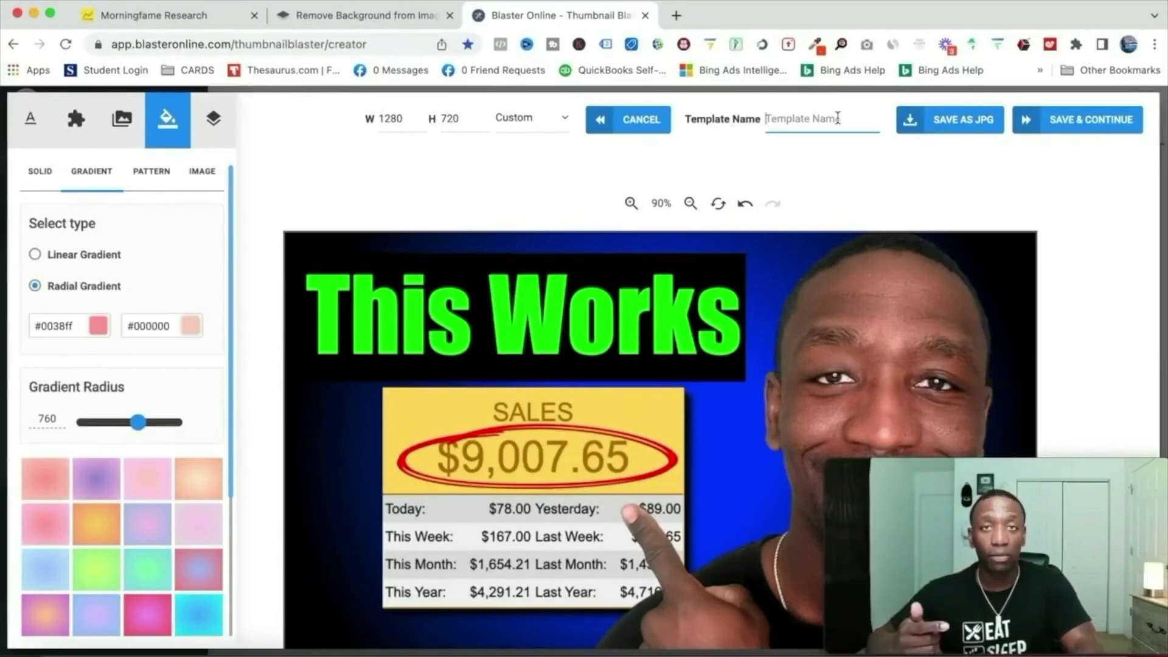
key(super+v)
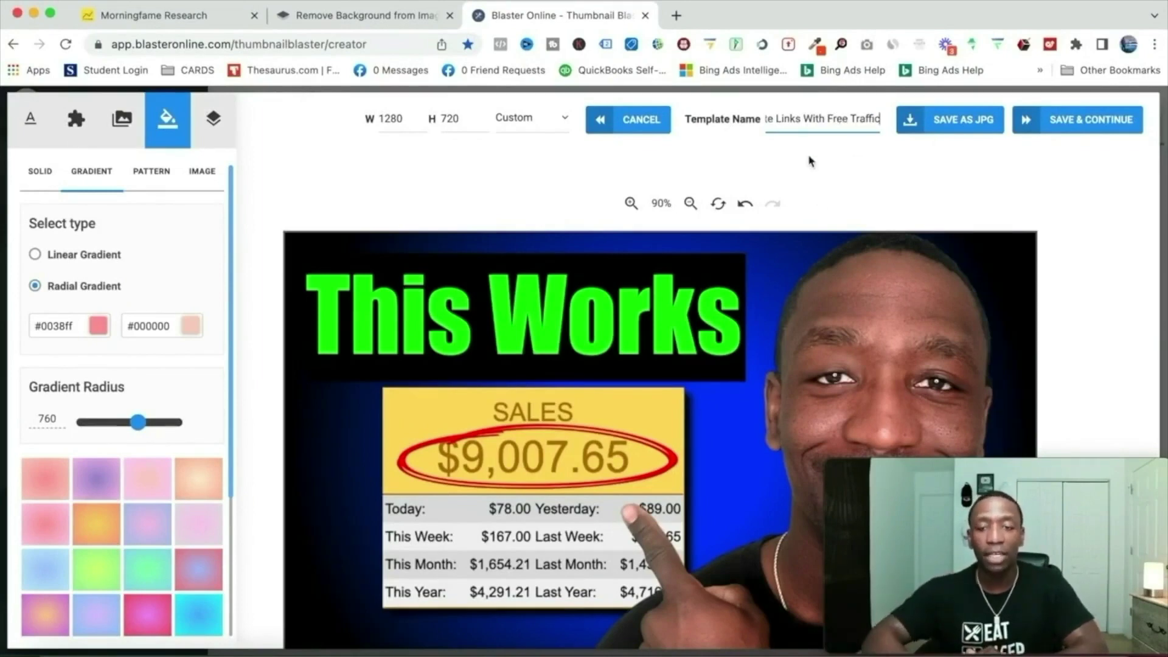
drag(838, 118, 767, 120)
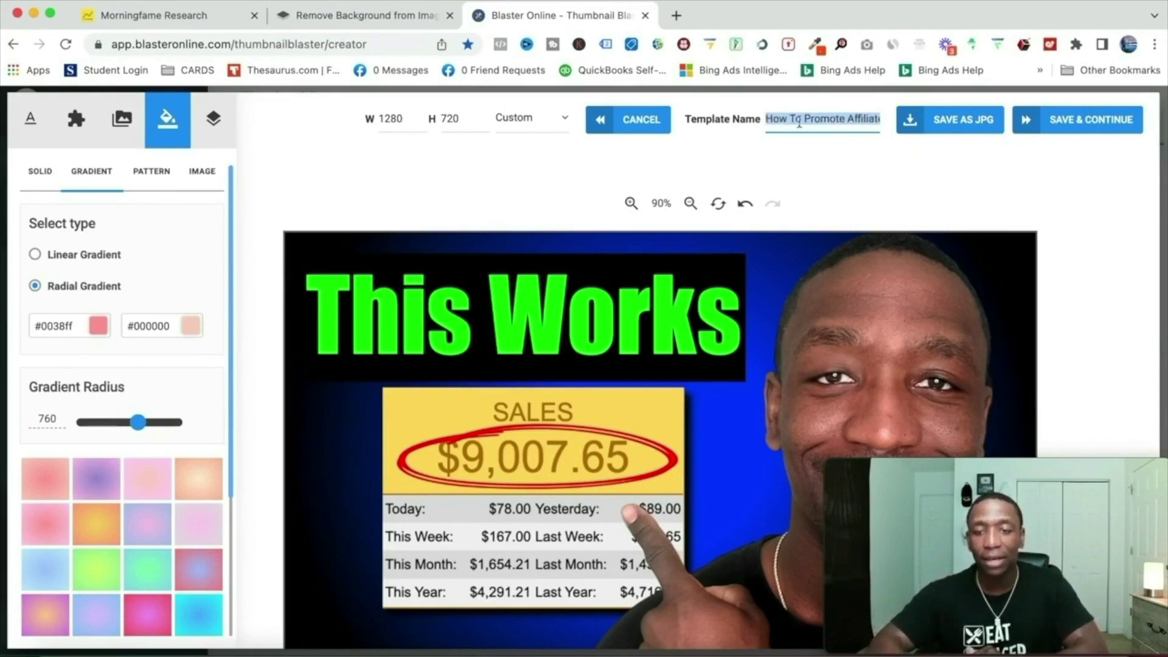
Step: Export the thumbnail as a JPG and save the template, overwriting the existing one
click(972, 130)
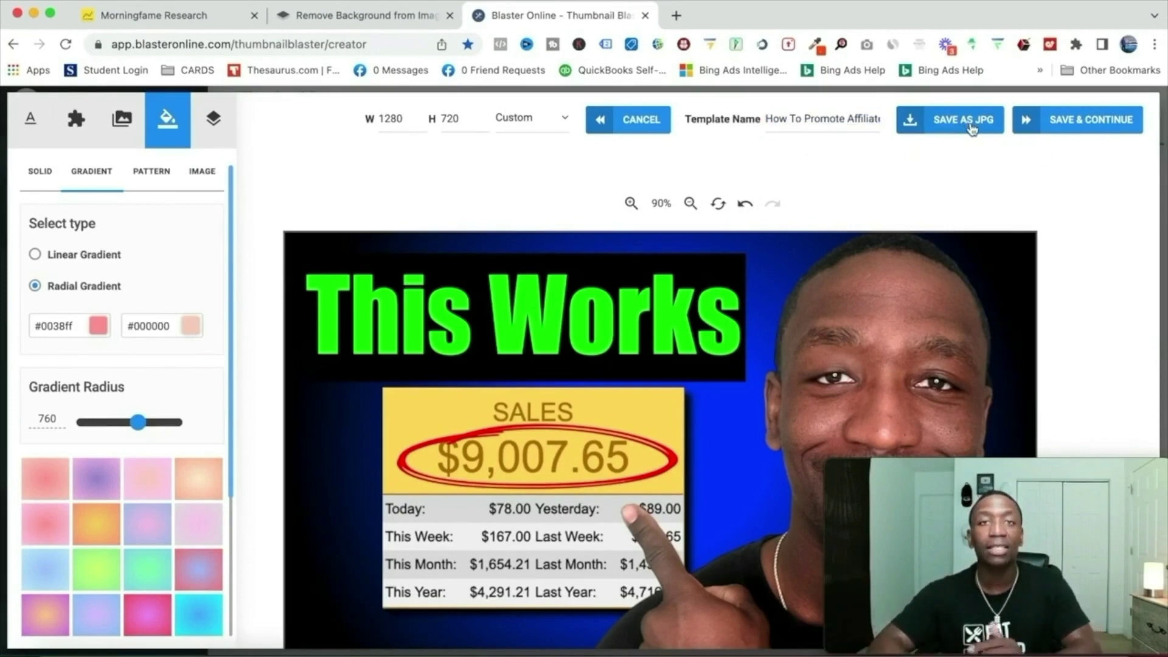
click(1118, 126)
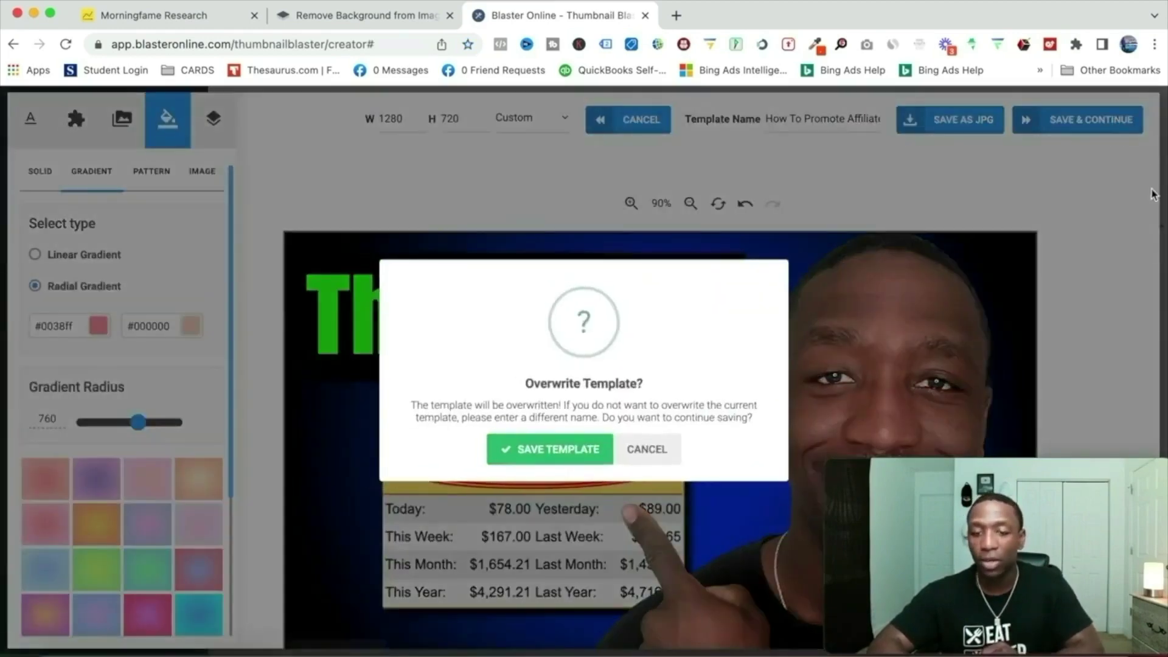
click(551, 450)
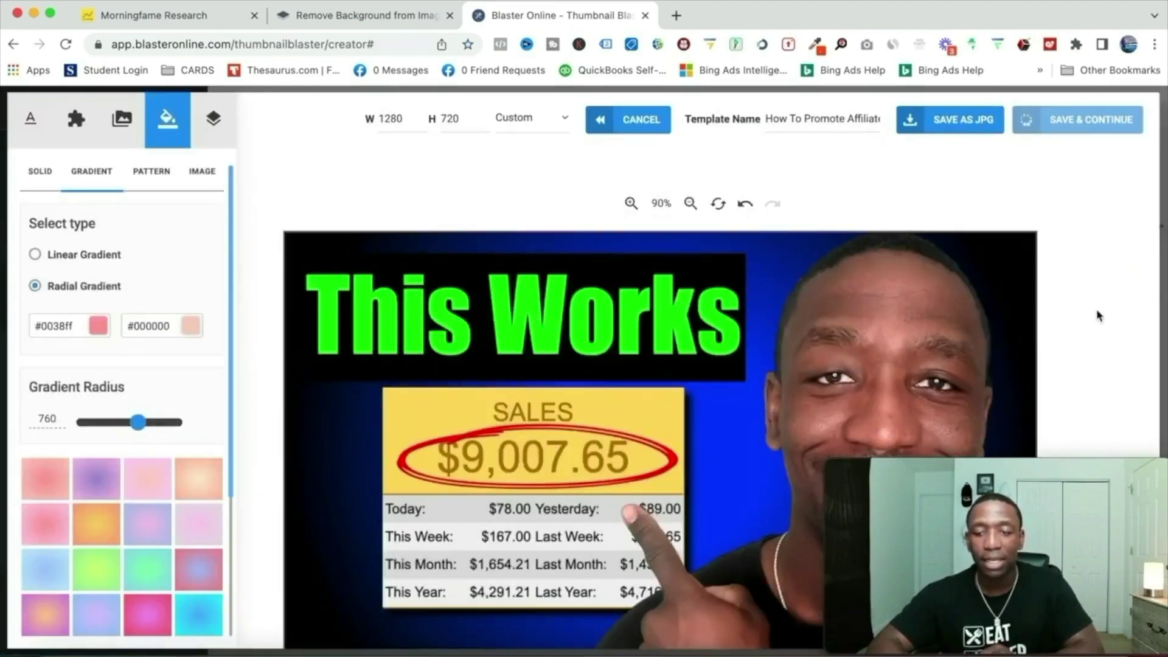
Step: Review the finished thumbnail and save it as a PNG
scroll(954, 365, down, 5)
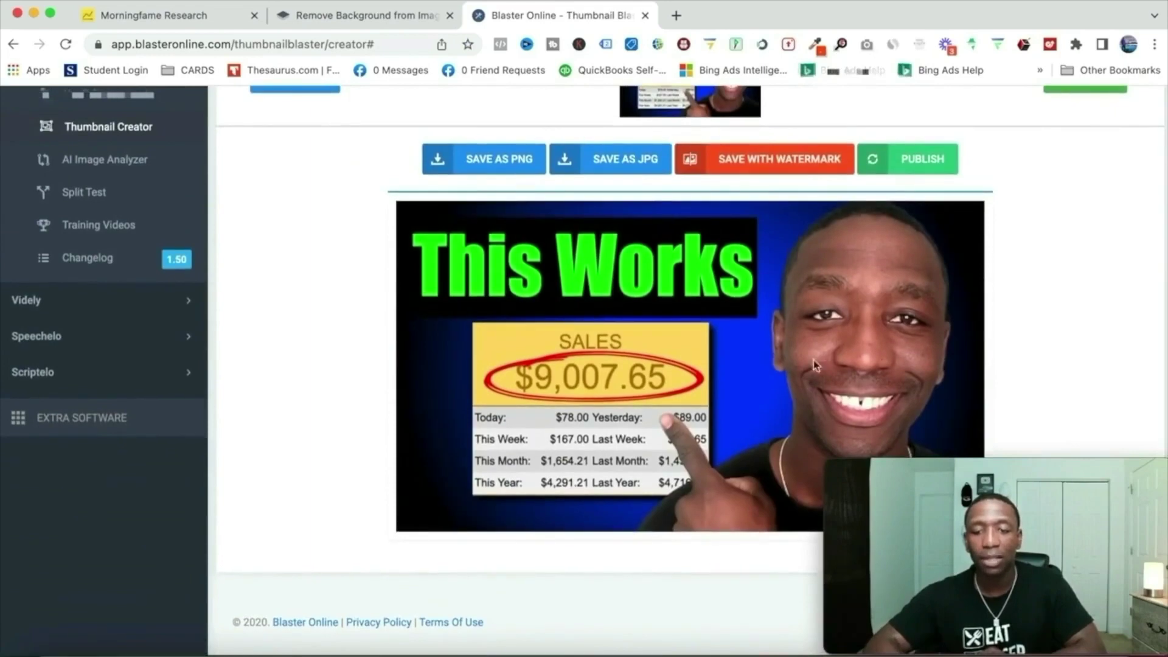
scroll(509, 218, up, 2)
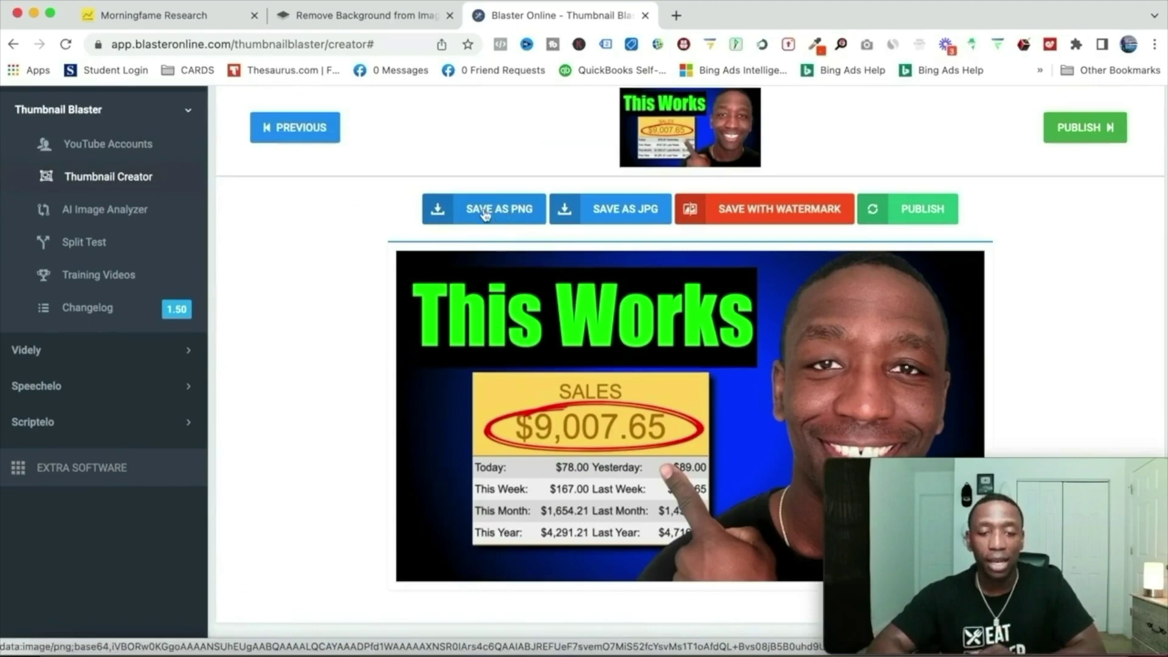
click(490, 214)
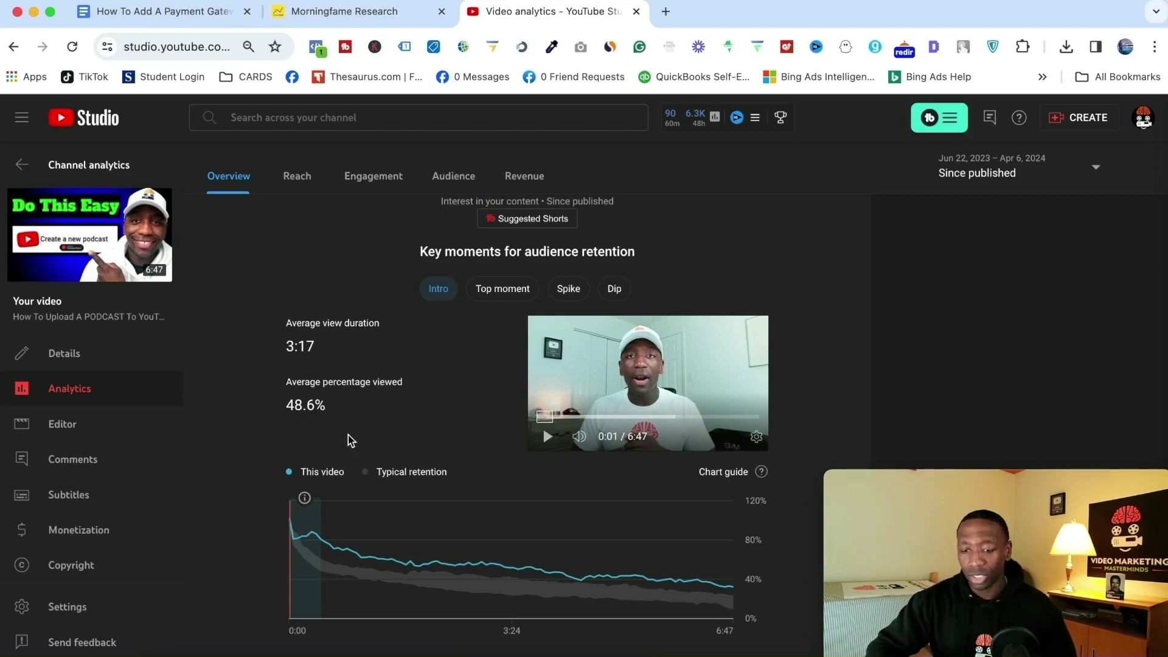
scroll(328, 485, down, 1)
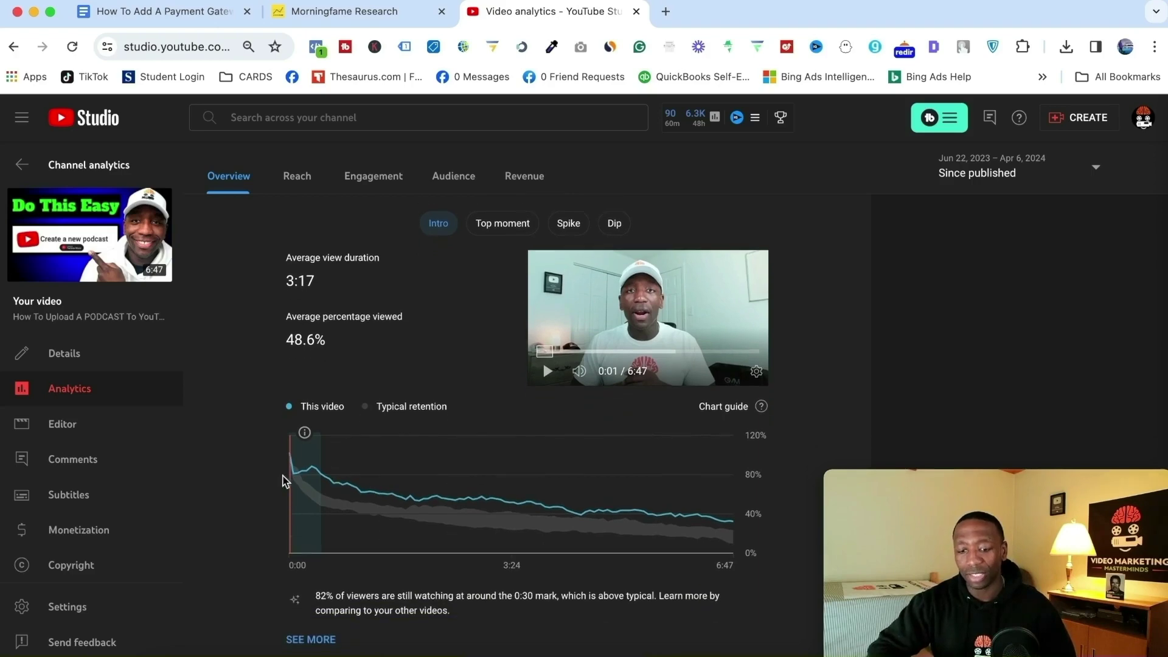
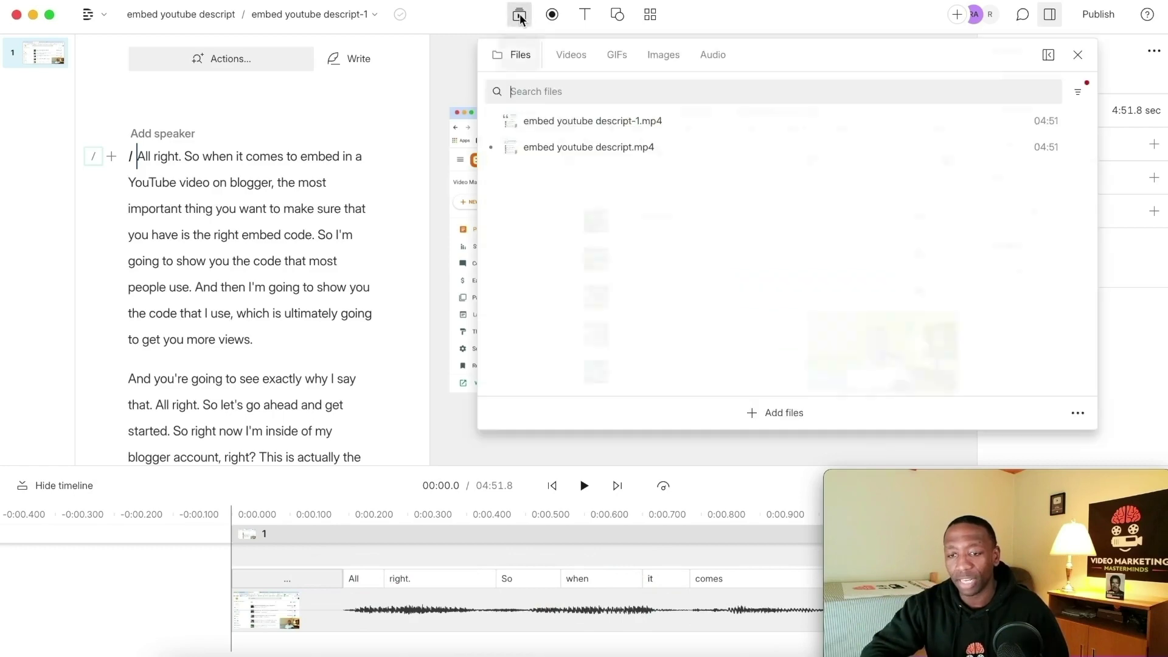
Step: In Descript, browse the "How To Embed YouTube Video On Blogger" folder for importable clips and thumbnail images, then leave without adding any
click(787, 413)
click(315, 252)
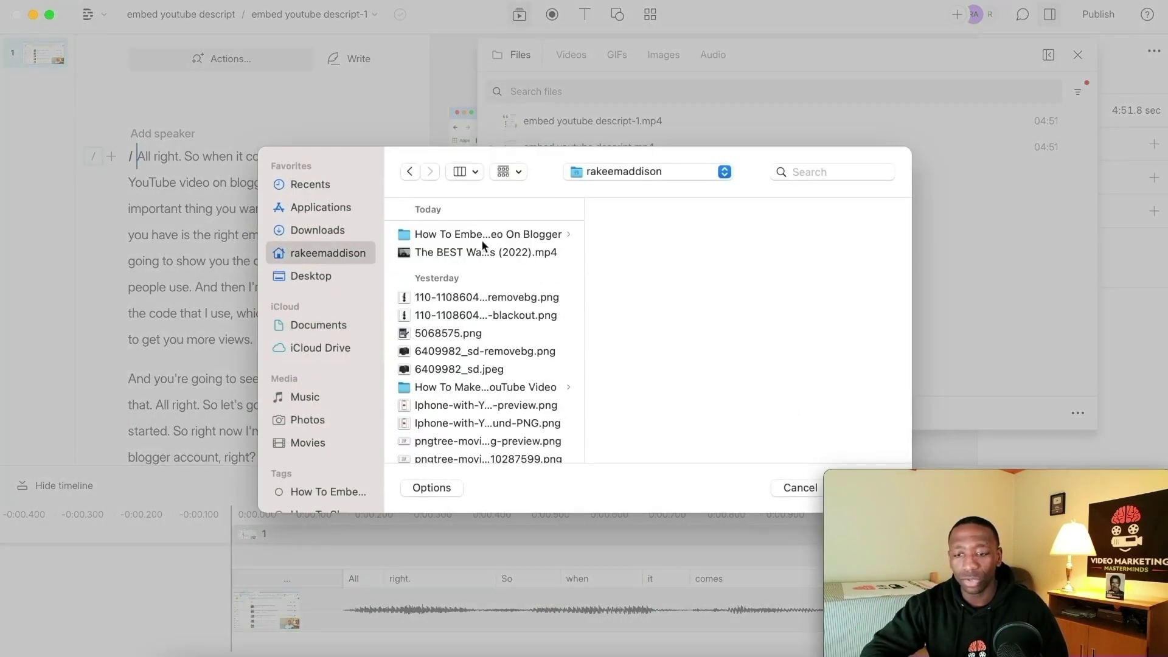
click(514, 240)
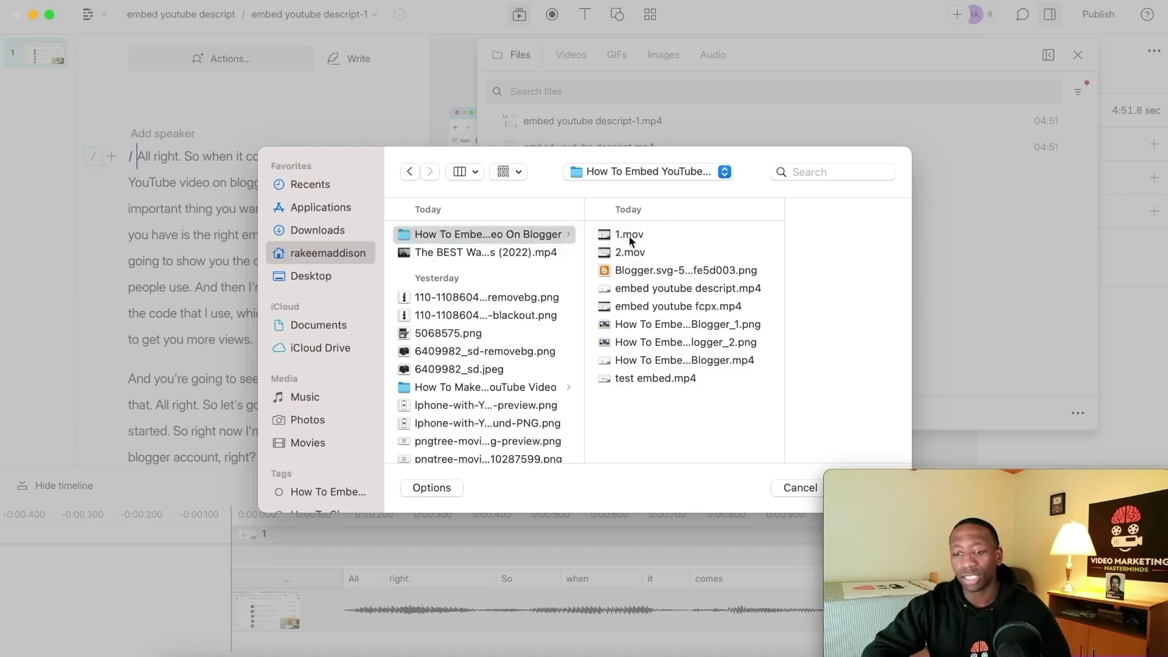
click(629, 236)
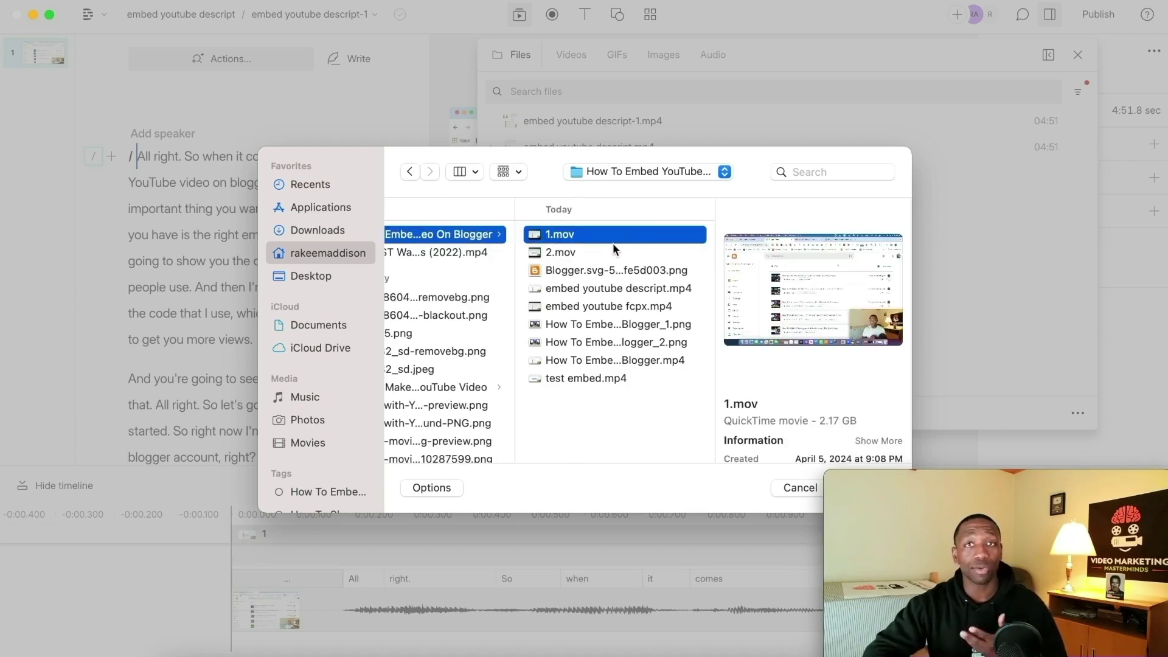
click(566, 252)
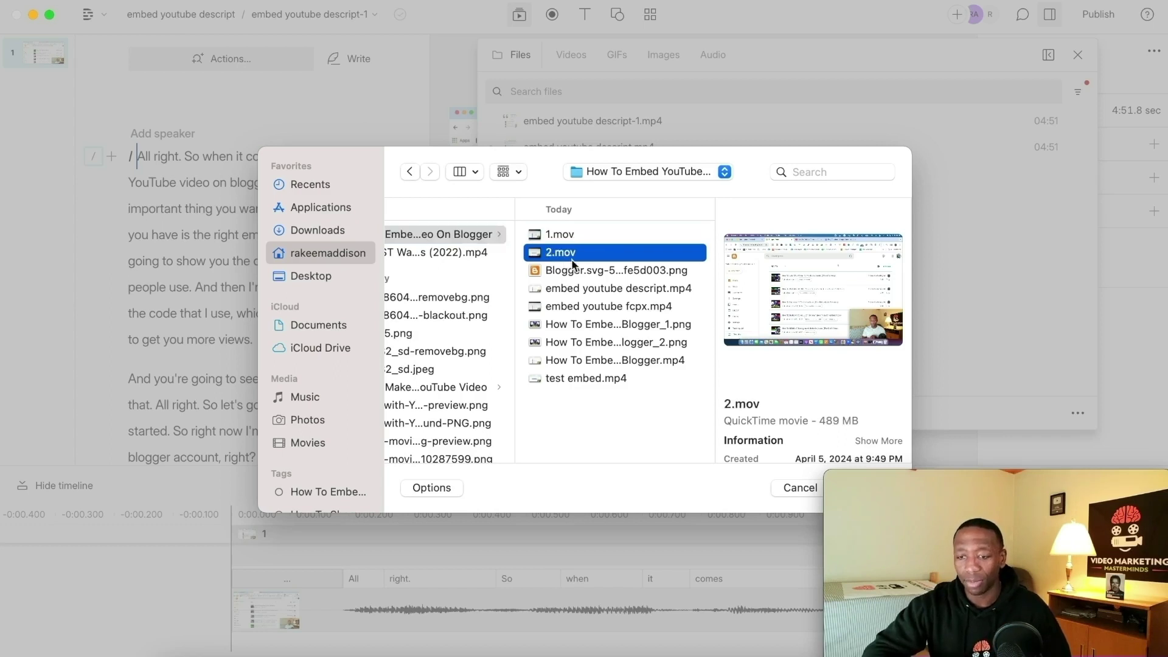
click(581, 378)
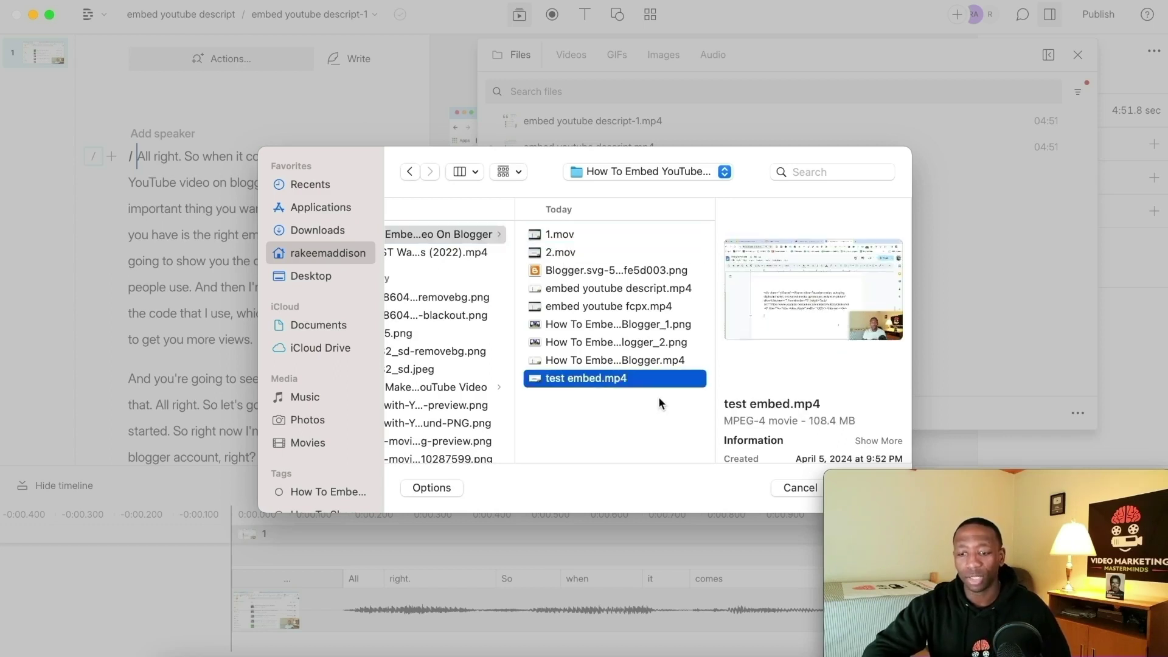
click(651, 326)
click(653, 343)
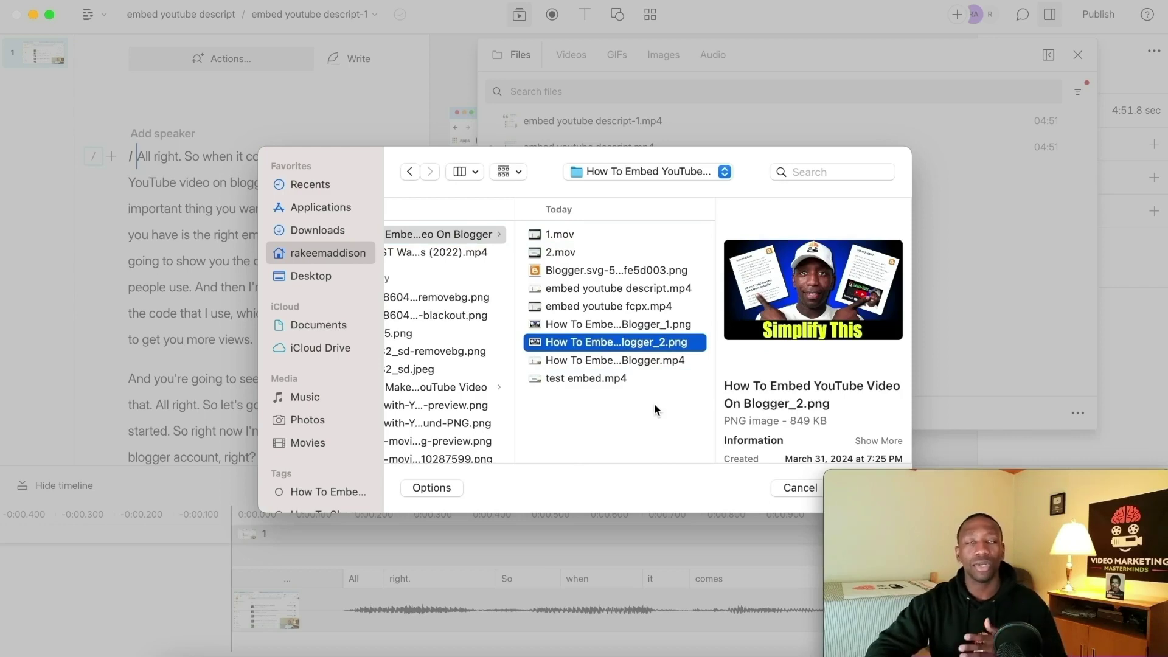
click(807, 486)
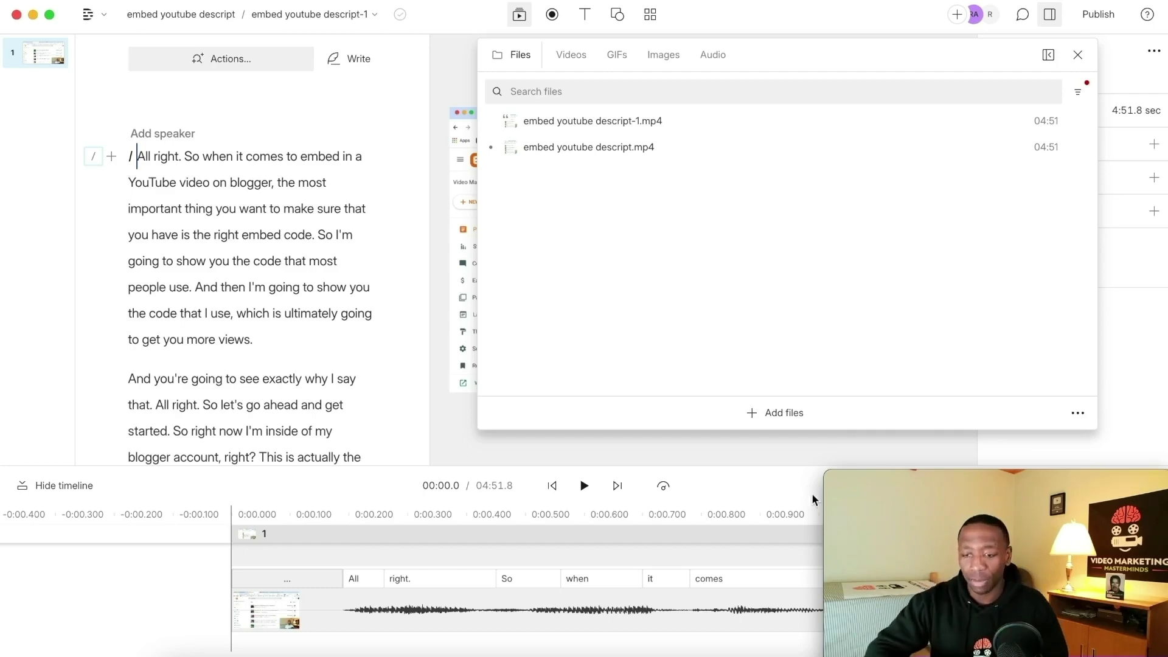
click(519, 16)
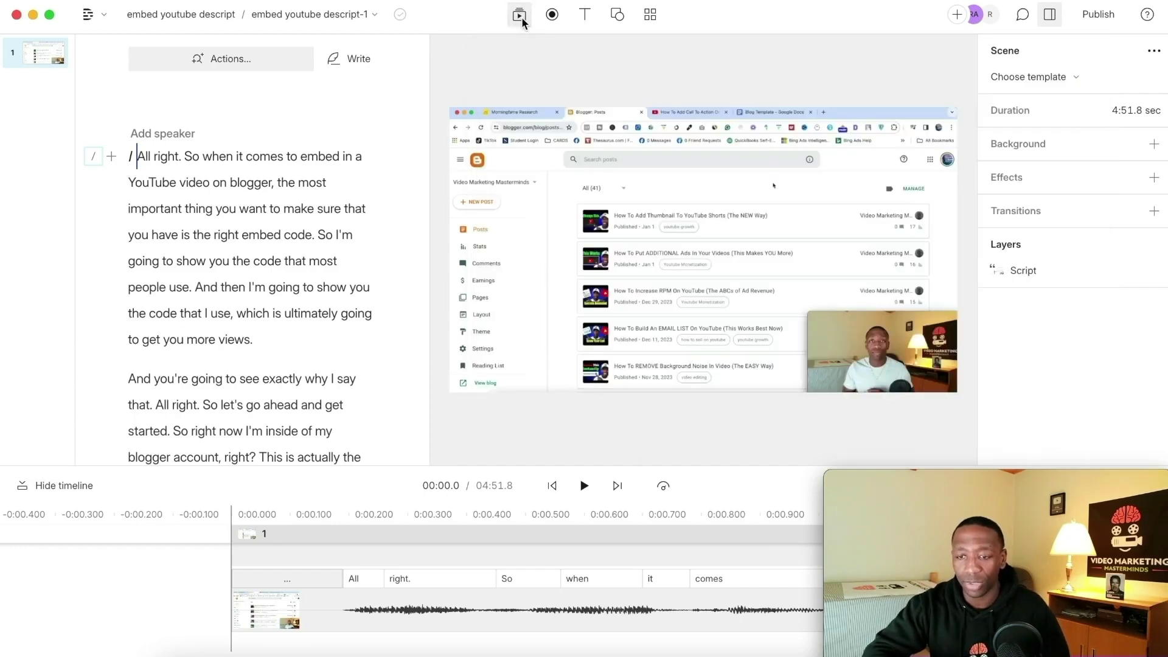
Step: Enlarge the timeline and trim away the whole silent gap before the opening word "All"
drag(454, 467, 467, 269)
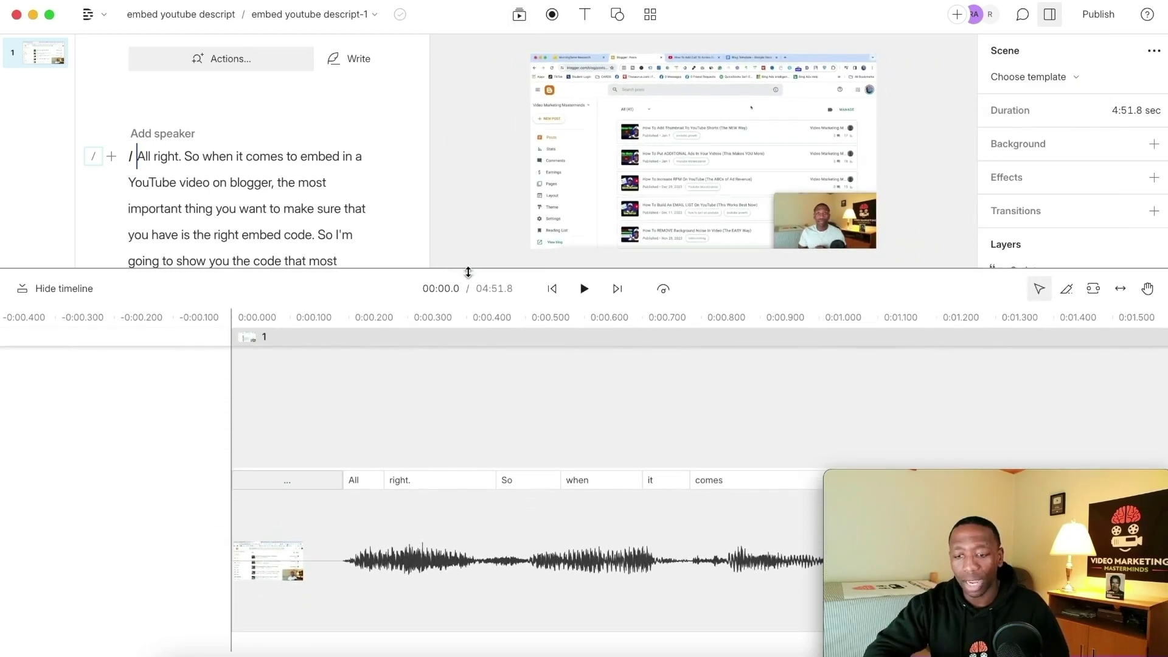
click(490, 547)
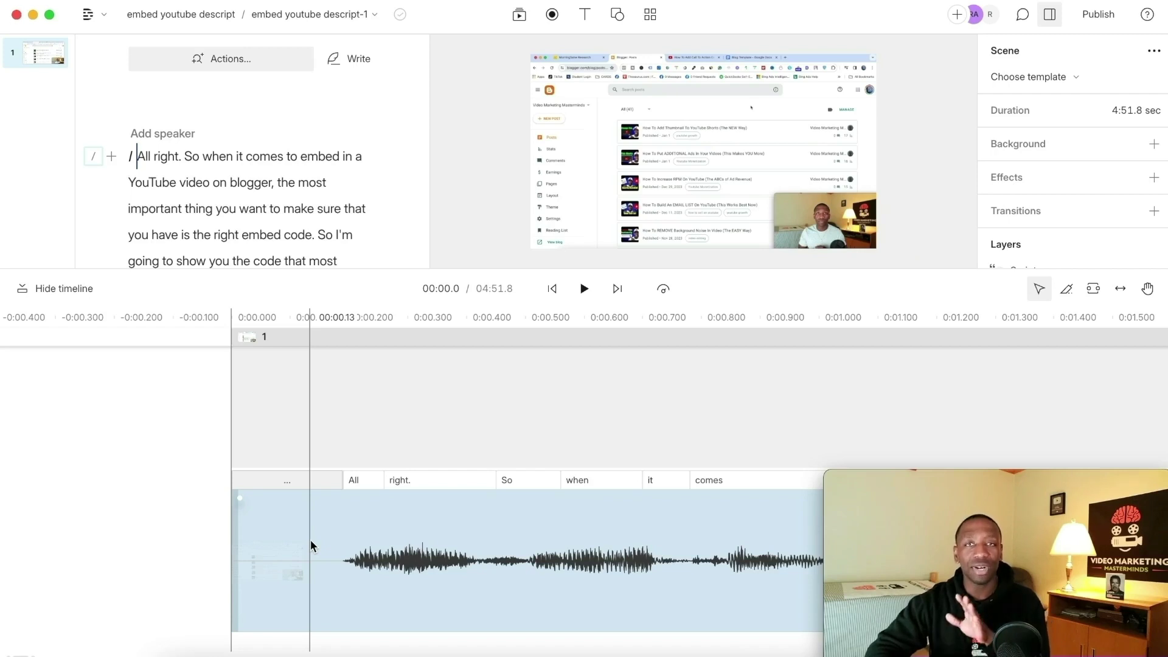
drag(342, 480, 281, 478)
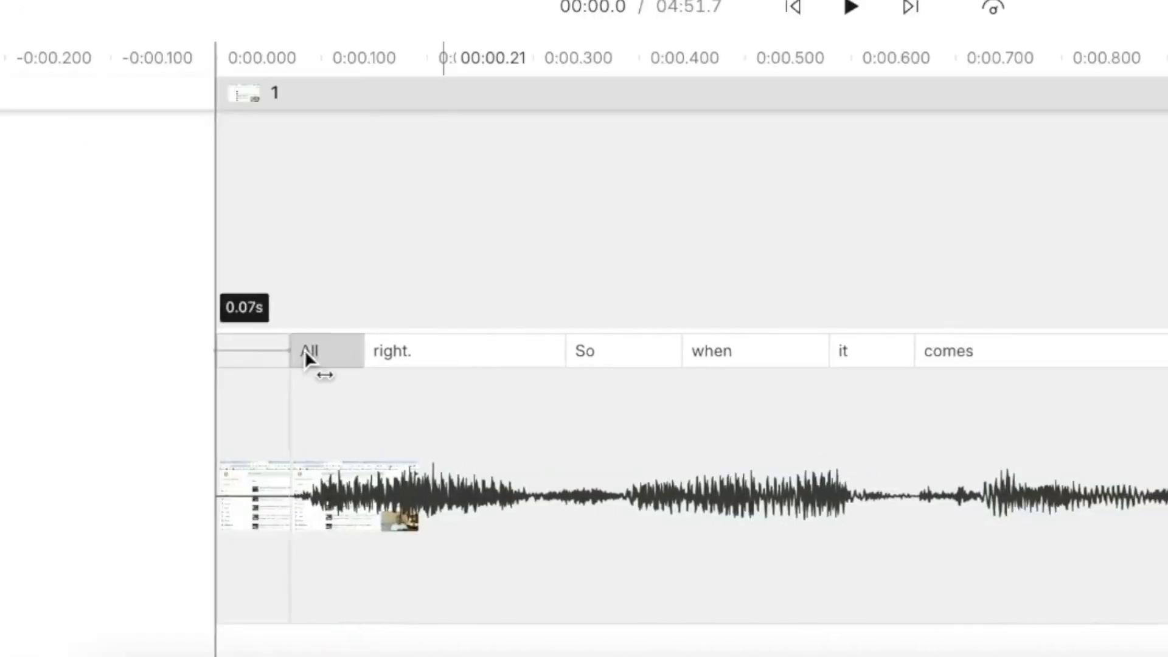
drag(305, 351, 229, 353)
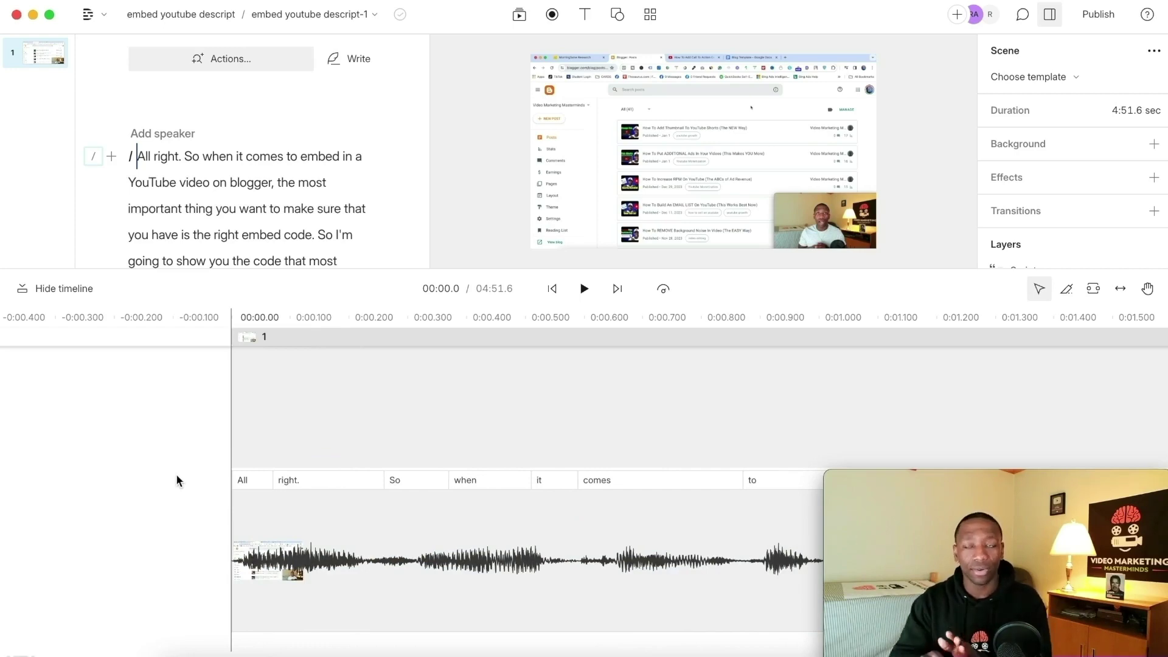
Step: Examine the words, waveform and pauses along the first seven seconds of the timeline
scroll(438, 446, right, 10)
scroll(437, 441, right, 20)
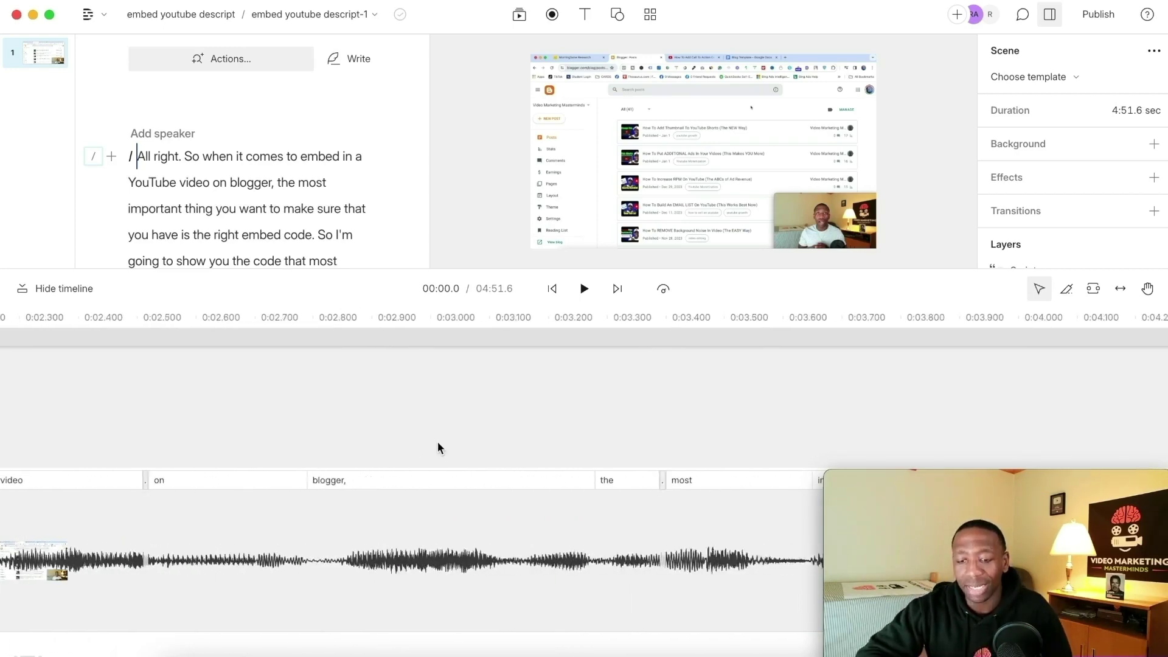
scroll(438, 448, right, 1)
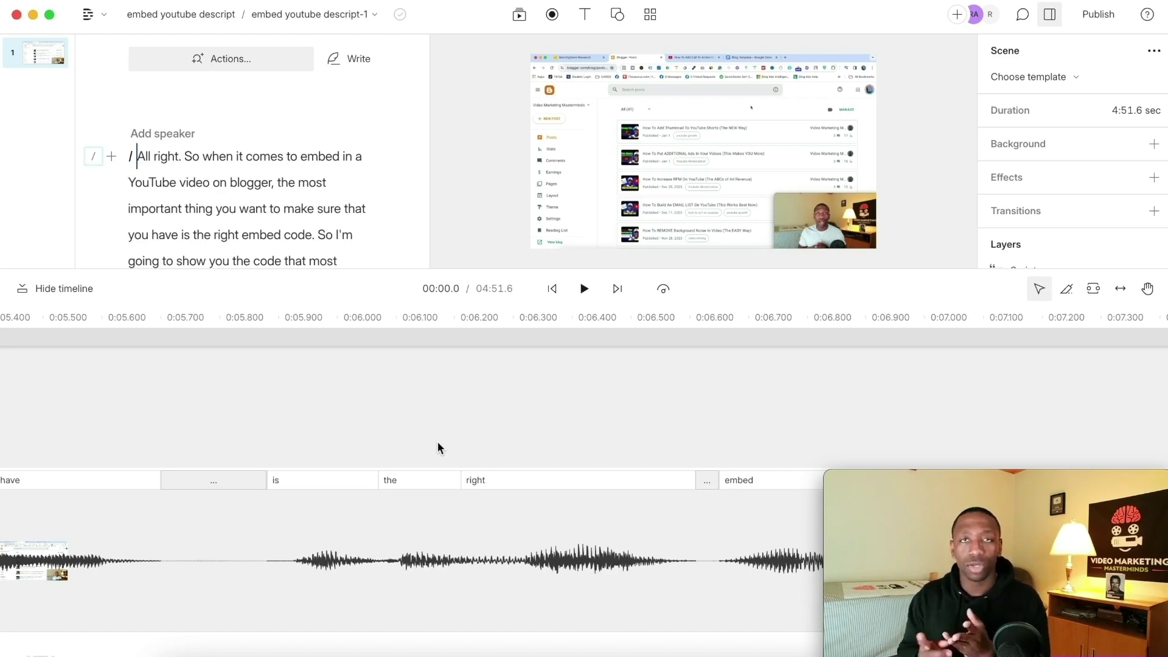
scroll(365, 419, left, 5)
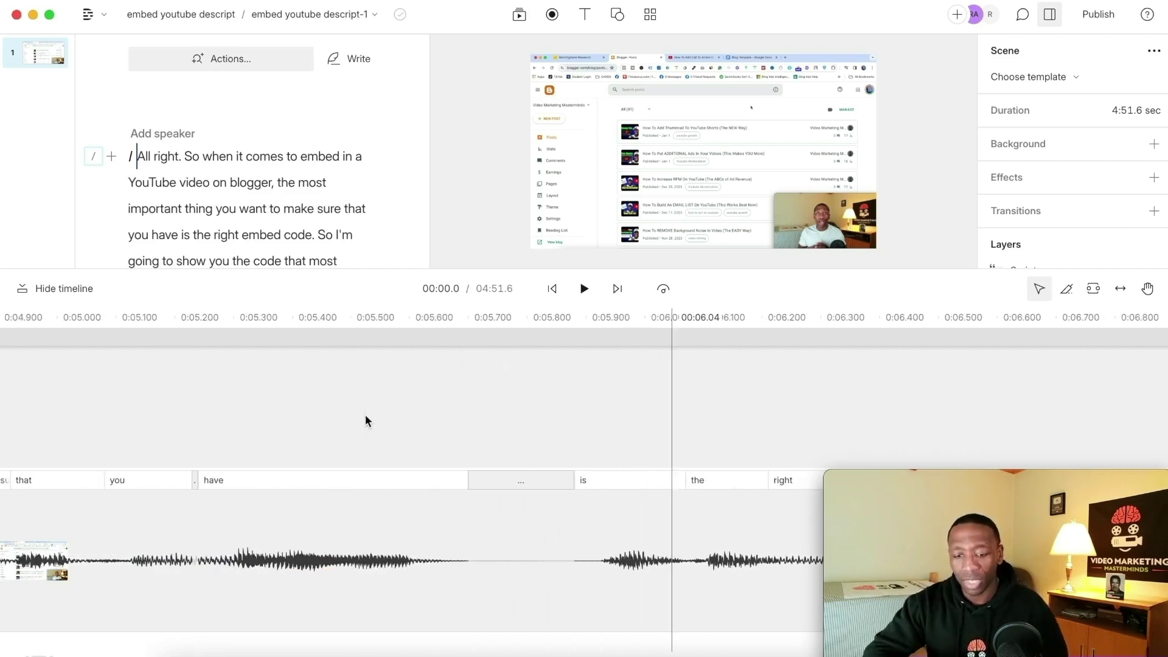
scroll(365, 415, left, 8)
scroll(527, 395, right, 6)
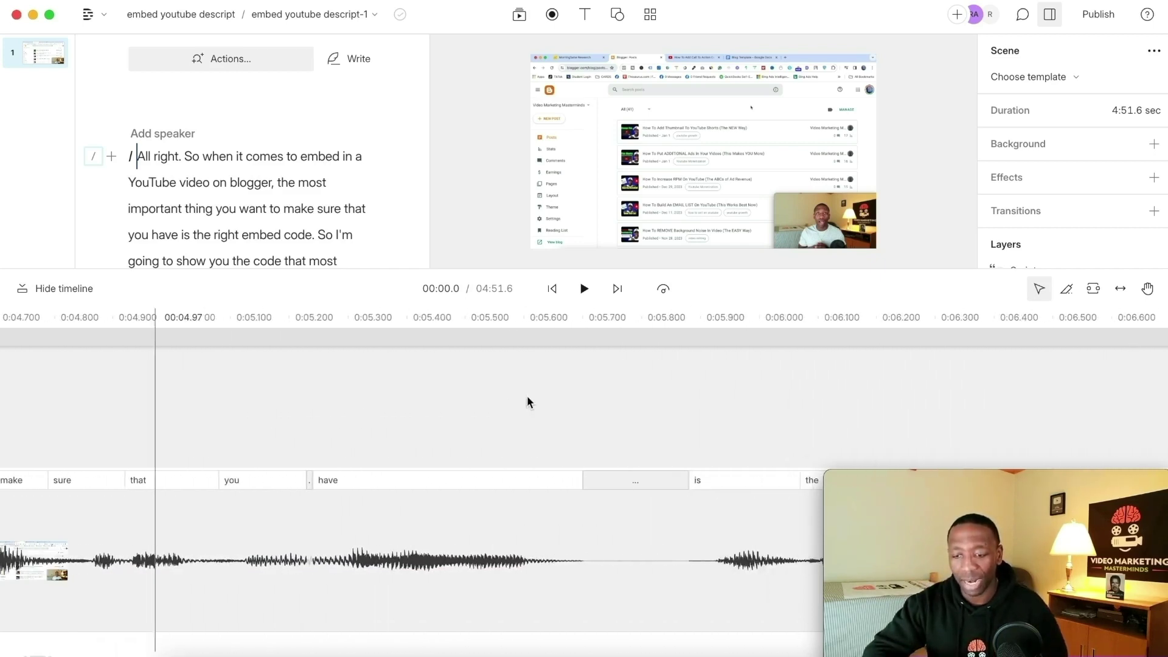
scroll(644, 396, right, 6)
click(501, 494)
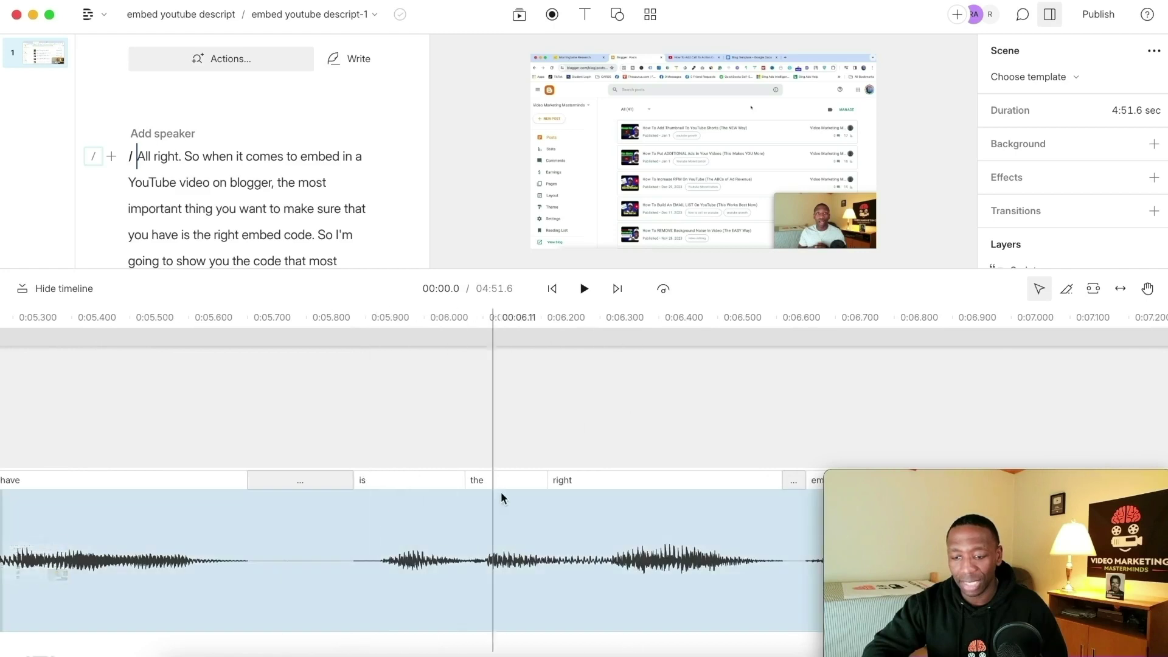
key(Escape)
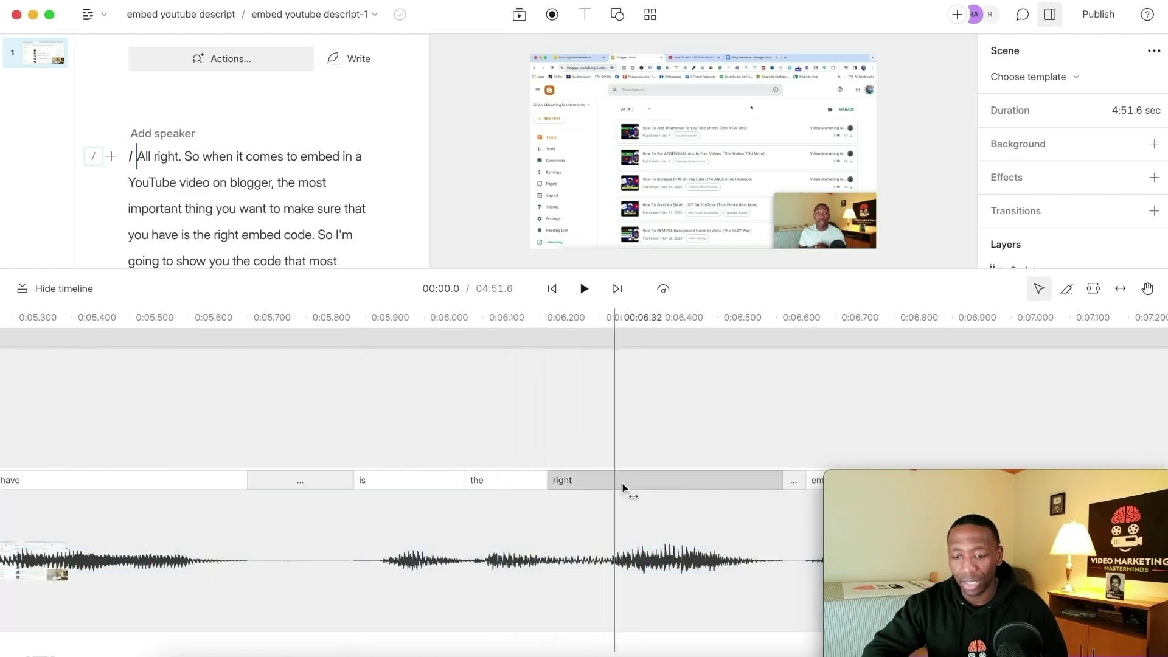
click(354, 386)
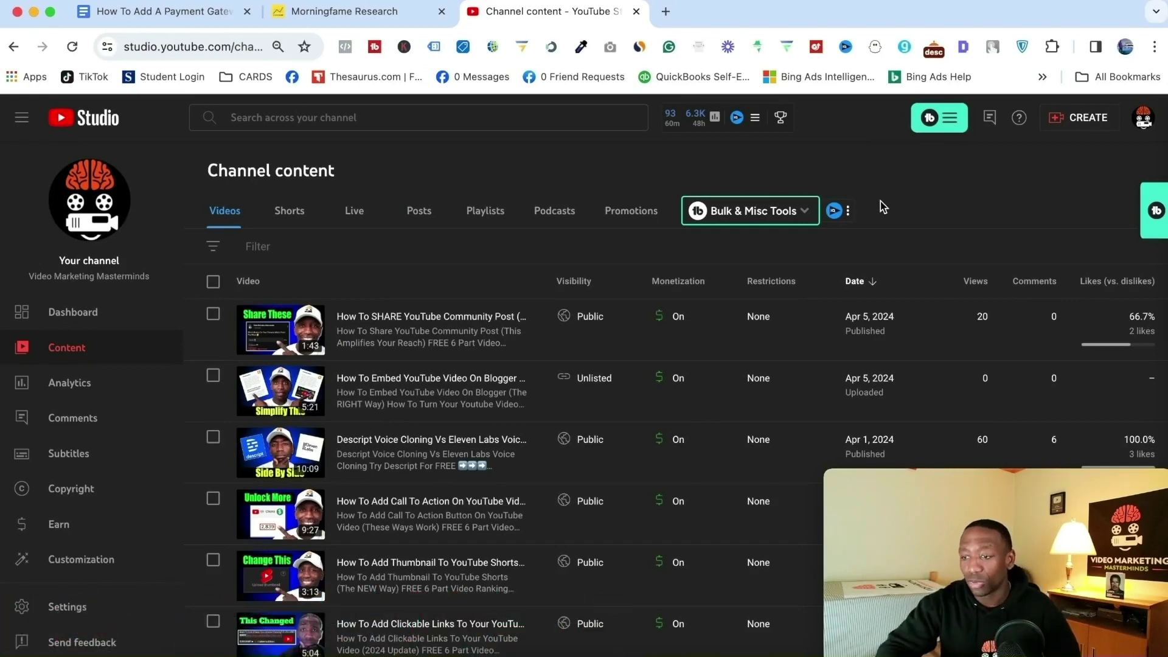
Step: In YouTube Studio, start a video upload and select 1.mov from the "How To Make Your First..." folder
click(1092, 121)
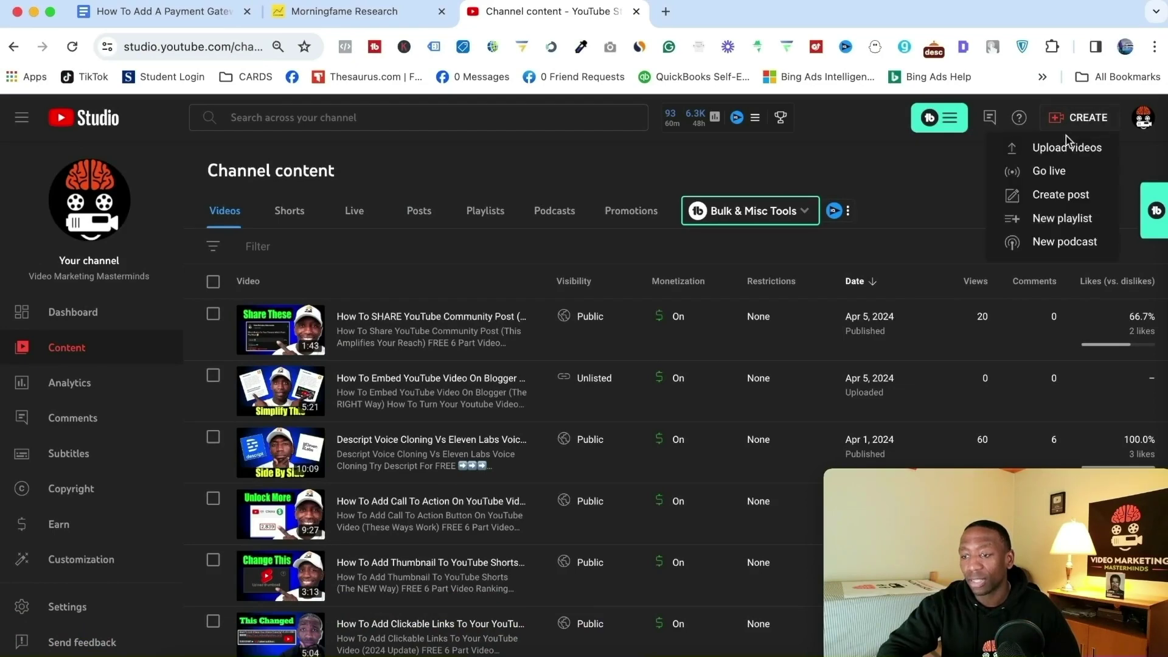
click(1074, 153)
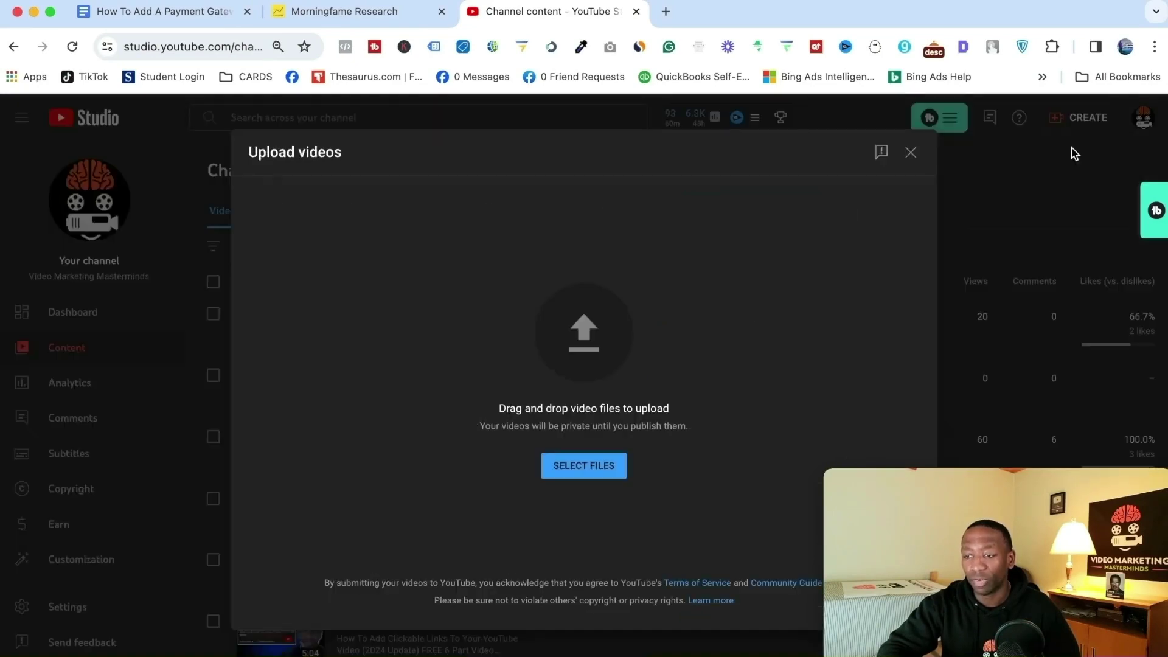
click(583, 333)
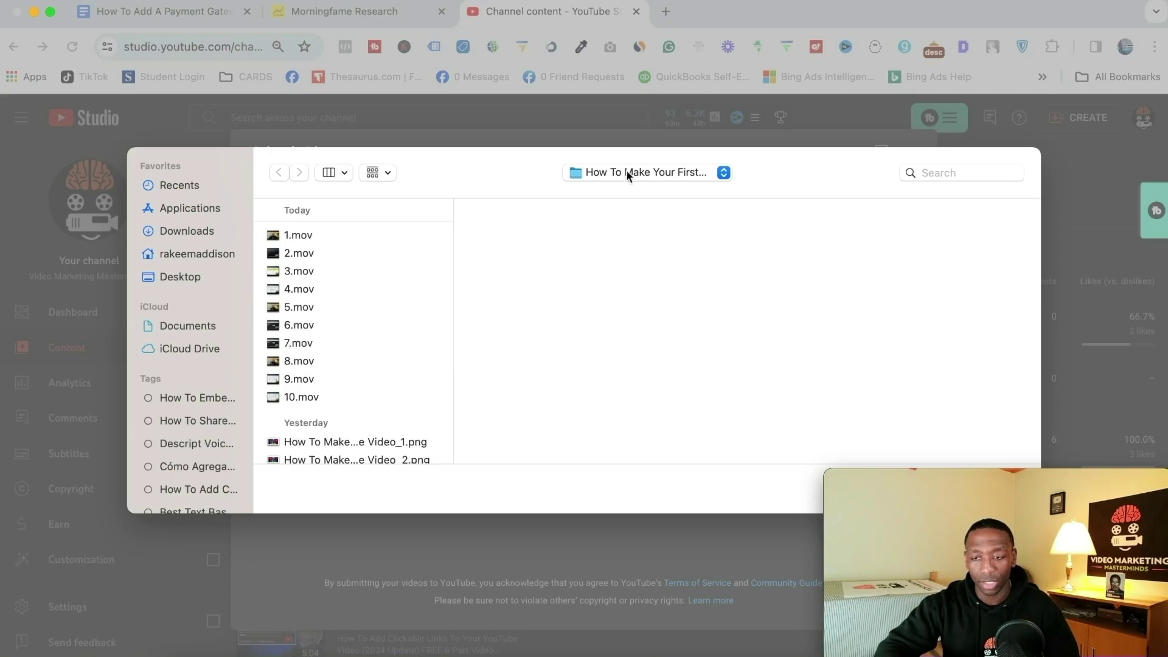
click(311, 235)
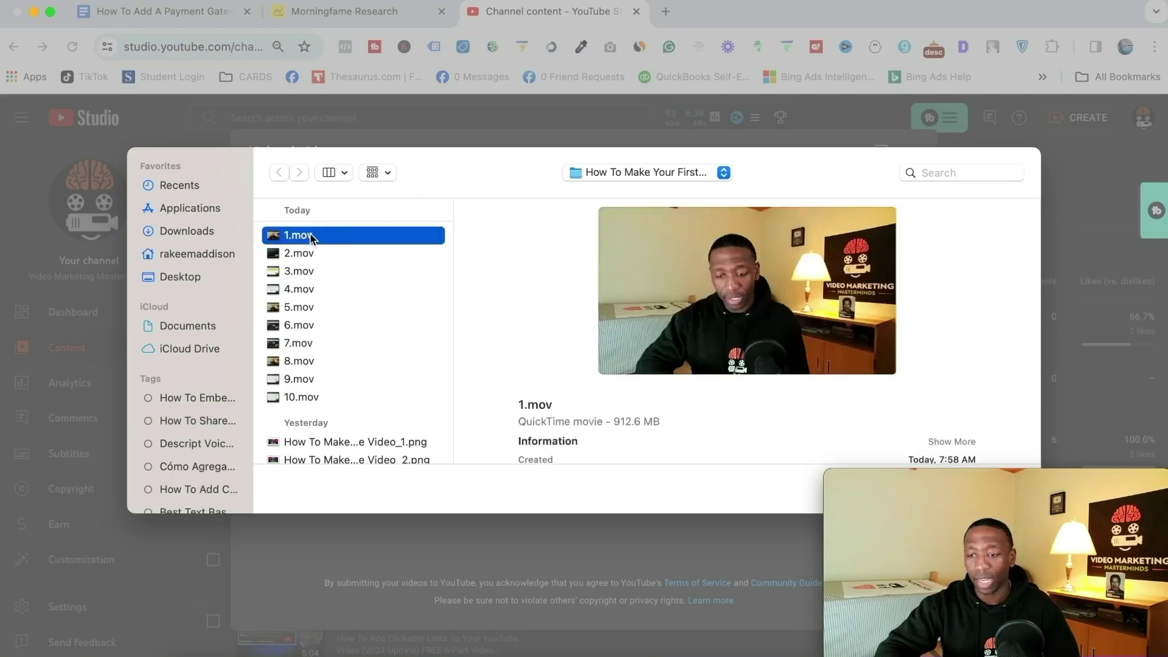